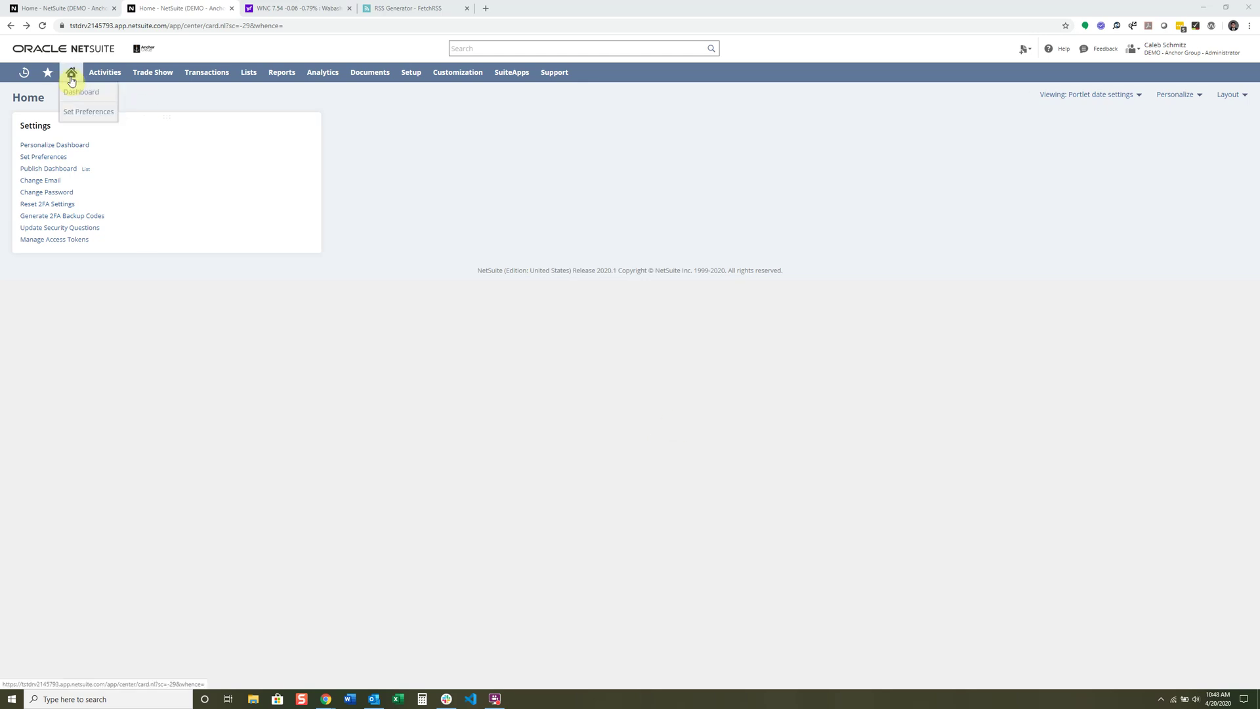
Step: Reload the Home dashboard through the Home icon's Dashboard option
click(77, 91)
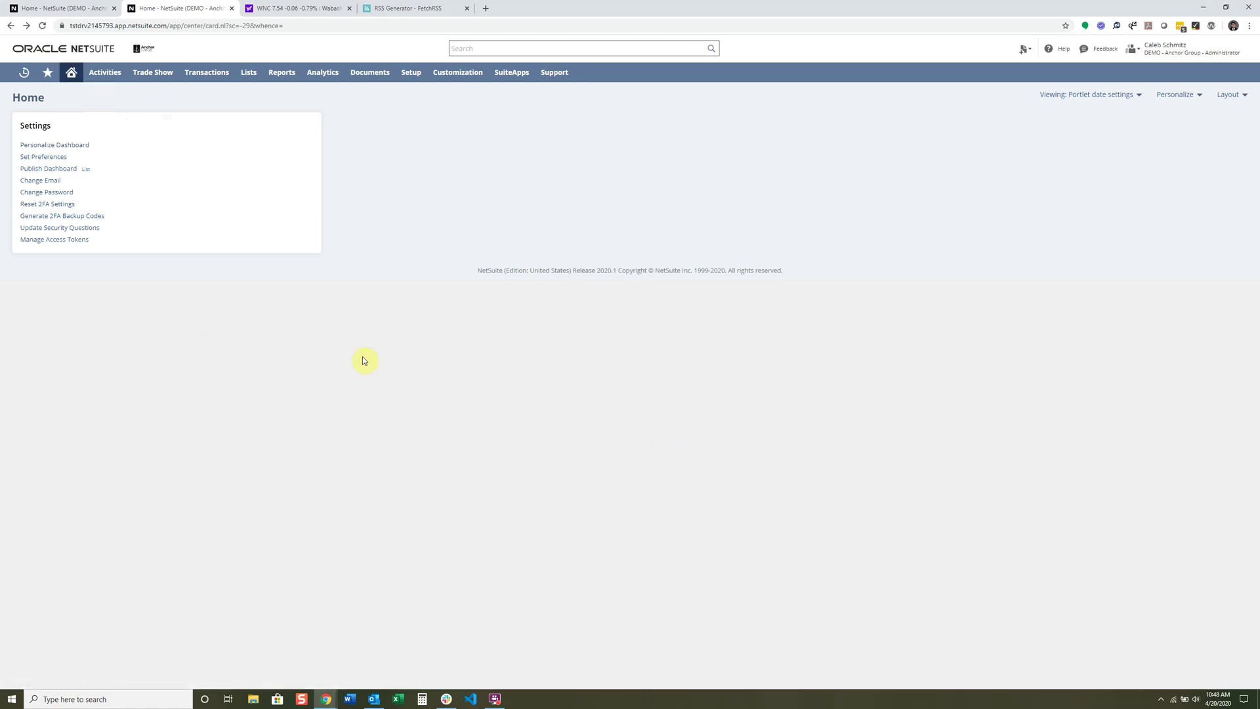
Step: Open Personalize Dashboard and browse the Standard Content, SuiteApps and Currently Used portlet tabs
click(1187, 101)
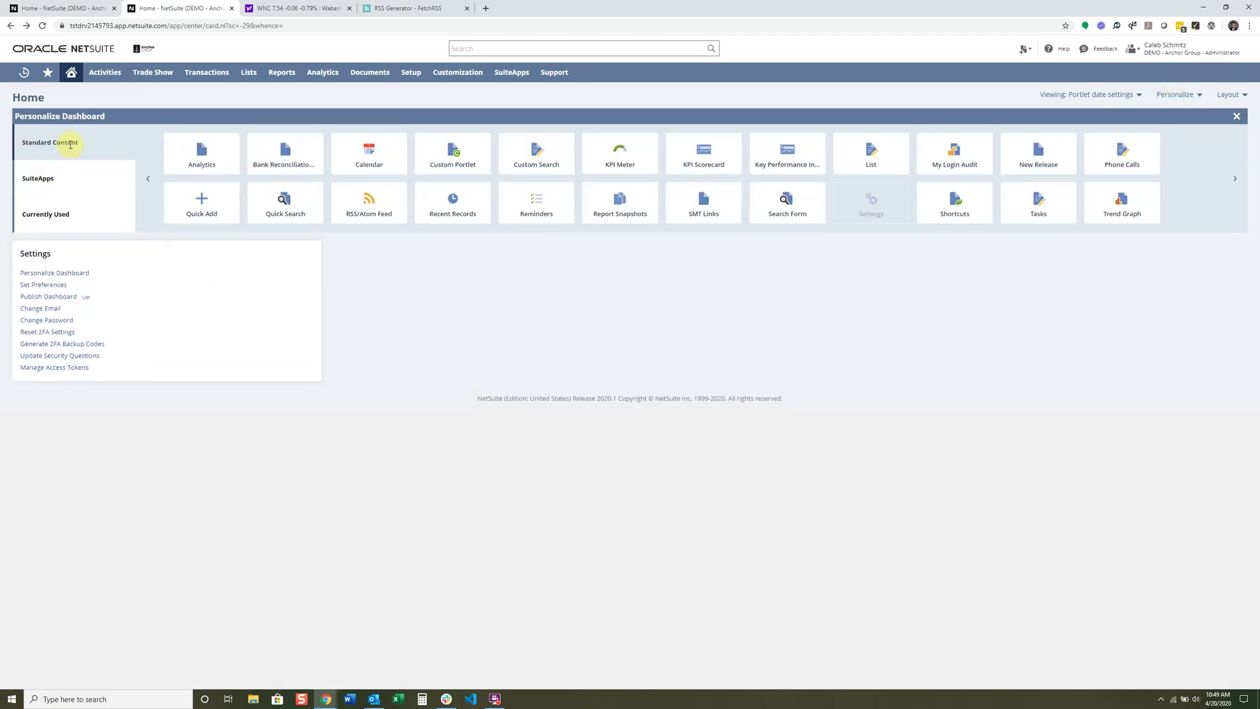
click(74, 217)
click(64, 139)
click(52, 179)
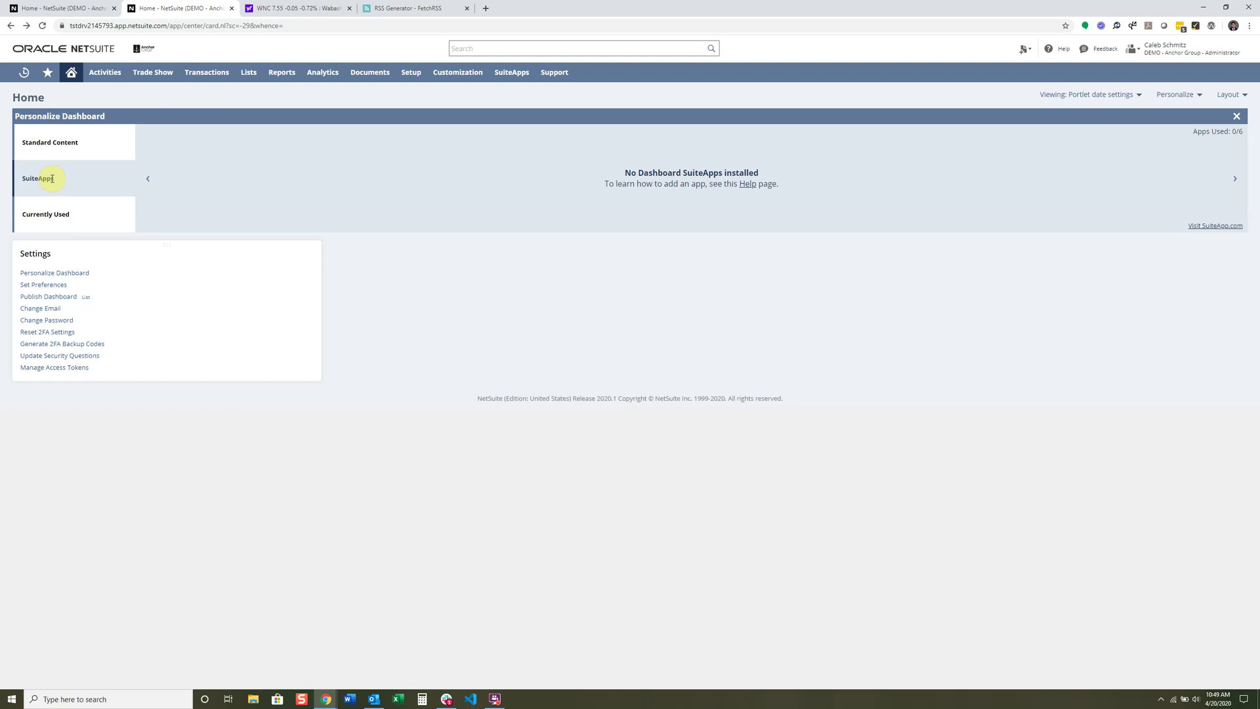
click(51, 208)
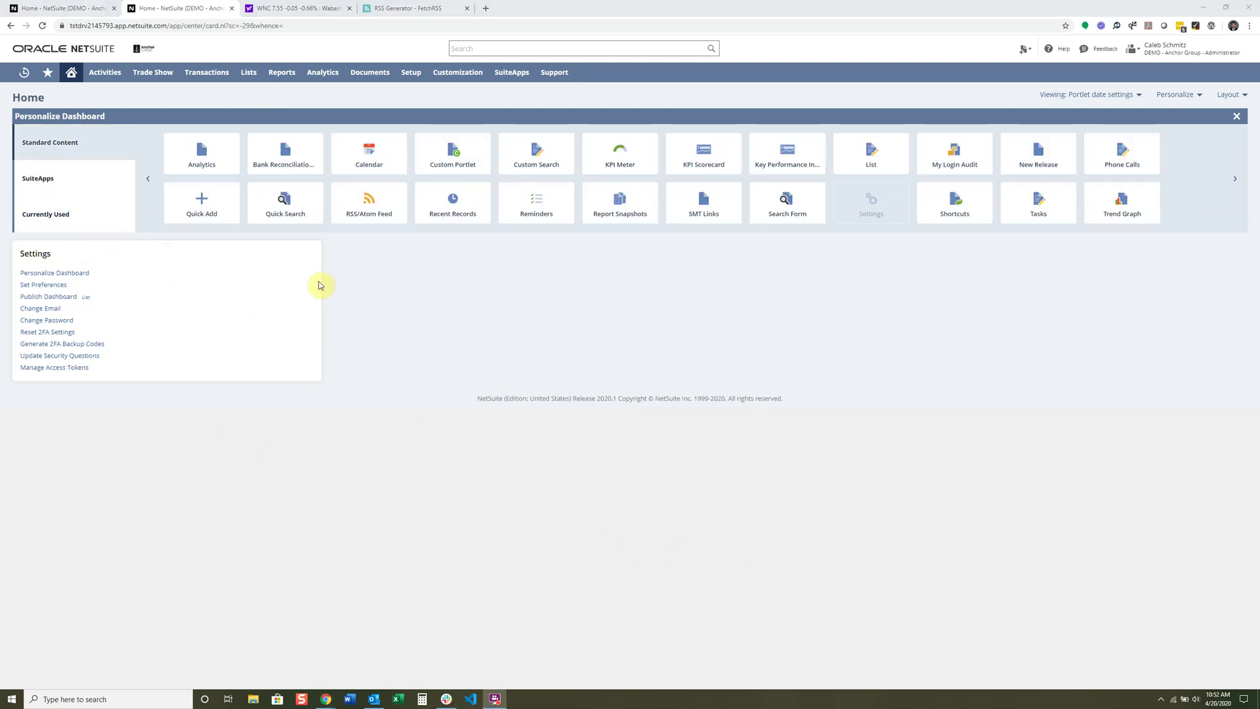
Step: Add an Analytics portlet to the Home dashboard
click(203, 161)
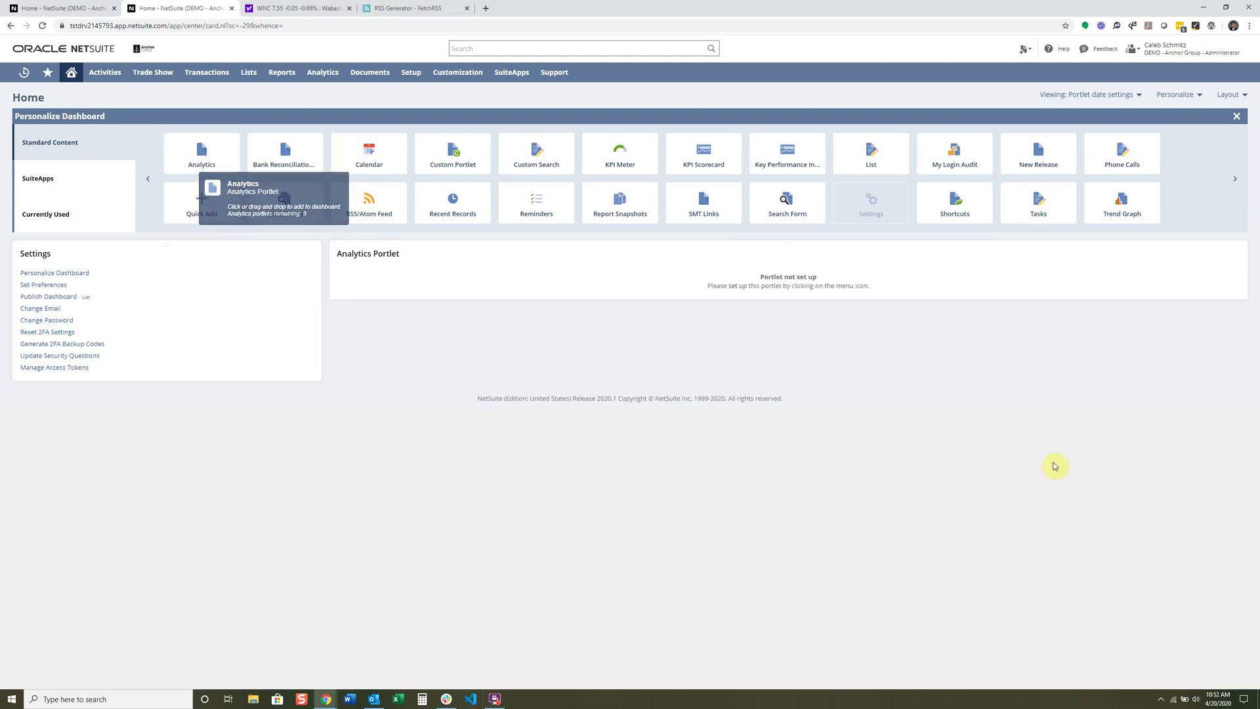
click(1235, 253)
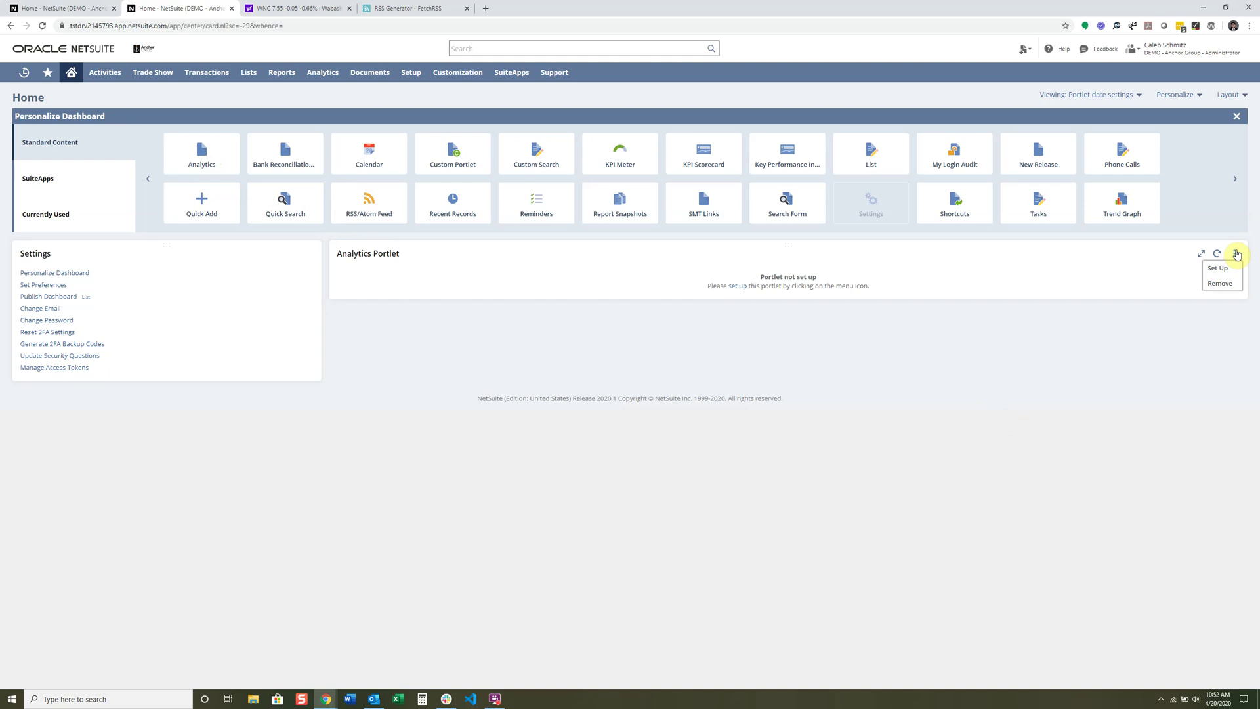
click(1232, 270)
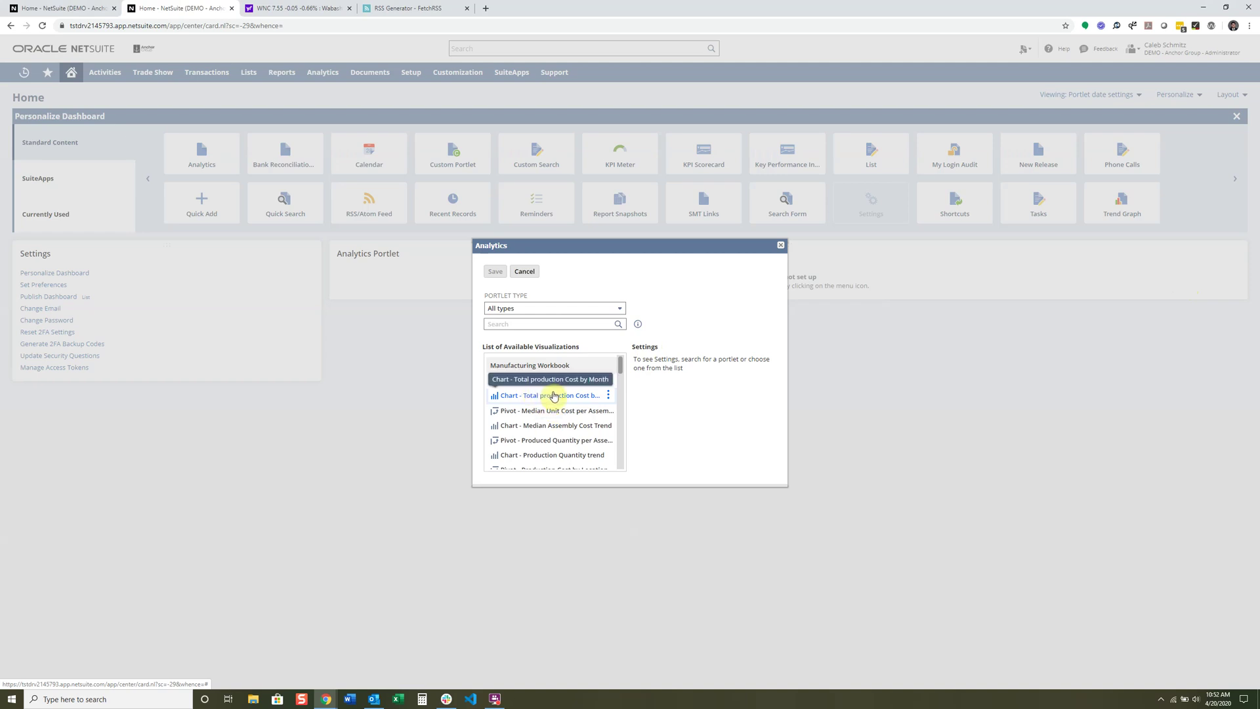
Step: Set the Analytics portlet to Sales by Item, name it 'Bike Components', and save
scroll(563, 370, down, 5)
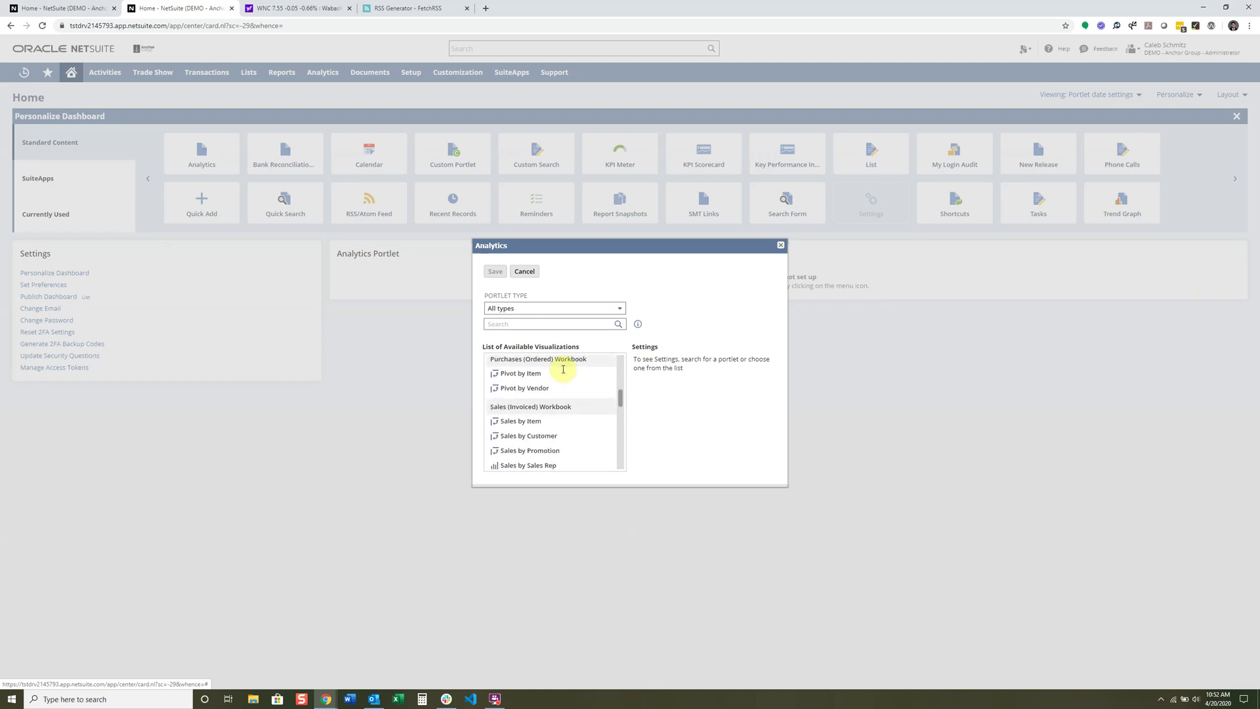
scroll(563, 369, up, 2)
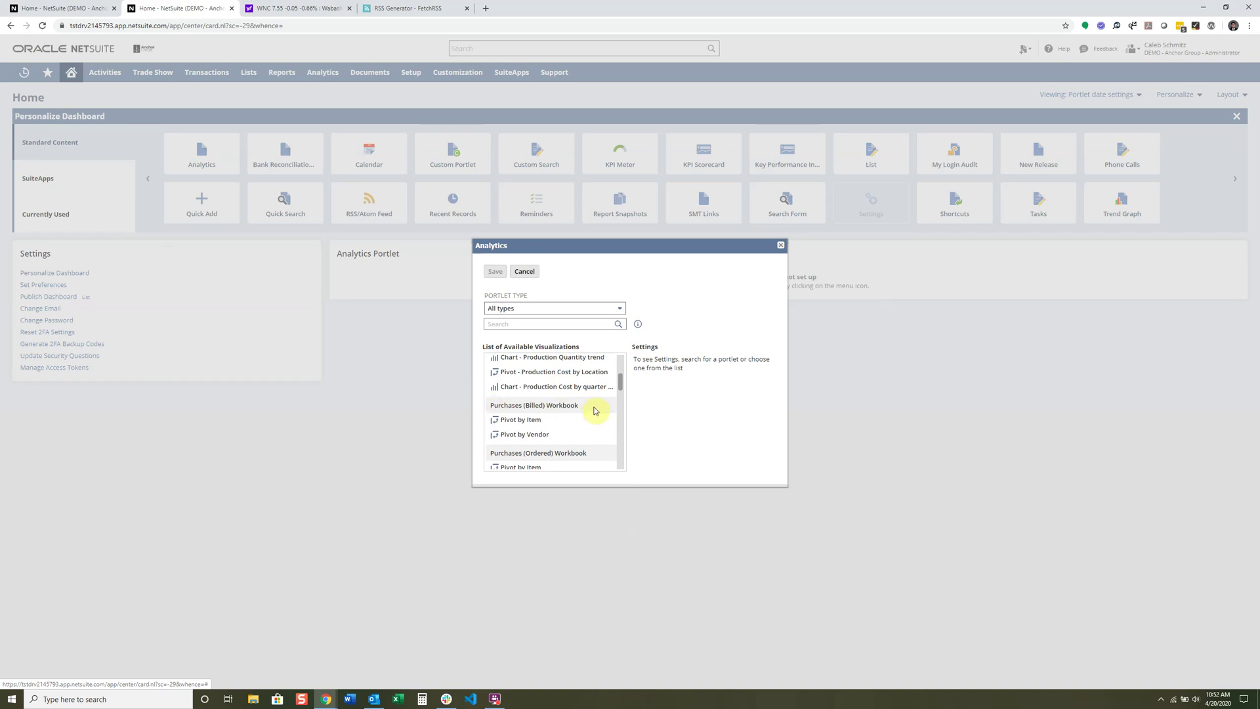
scroll(593, 456, down, 2)
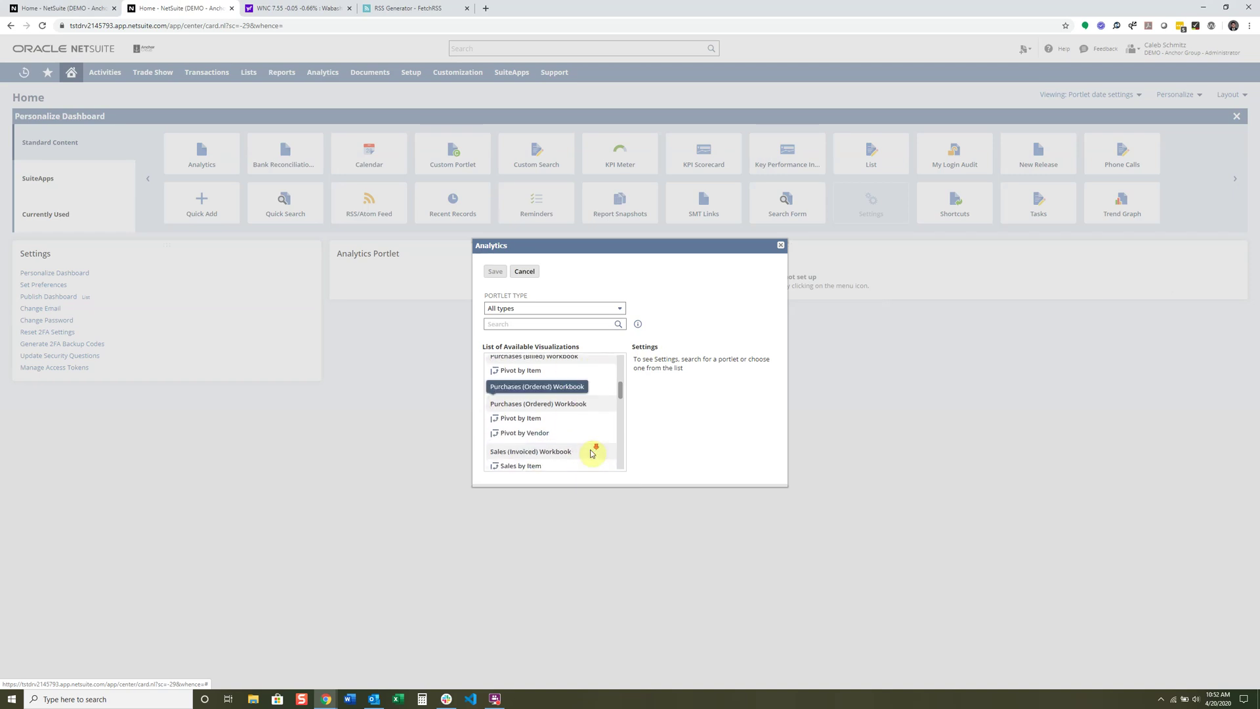
scroll(591, 433, down, 2)
scroll(590, 407, down, 5)
scroll(587, 403, down, 8)
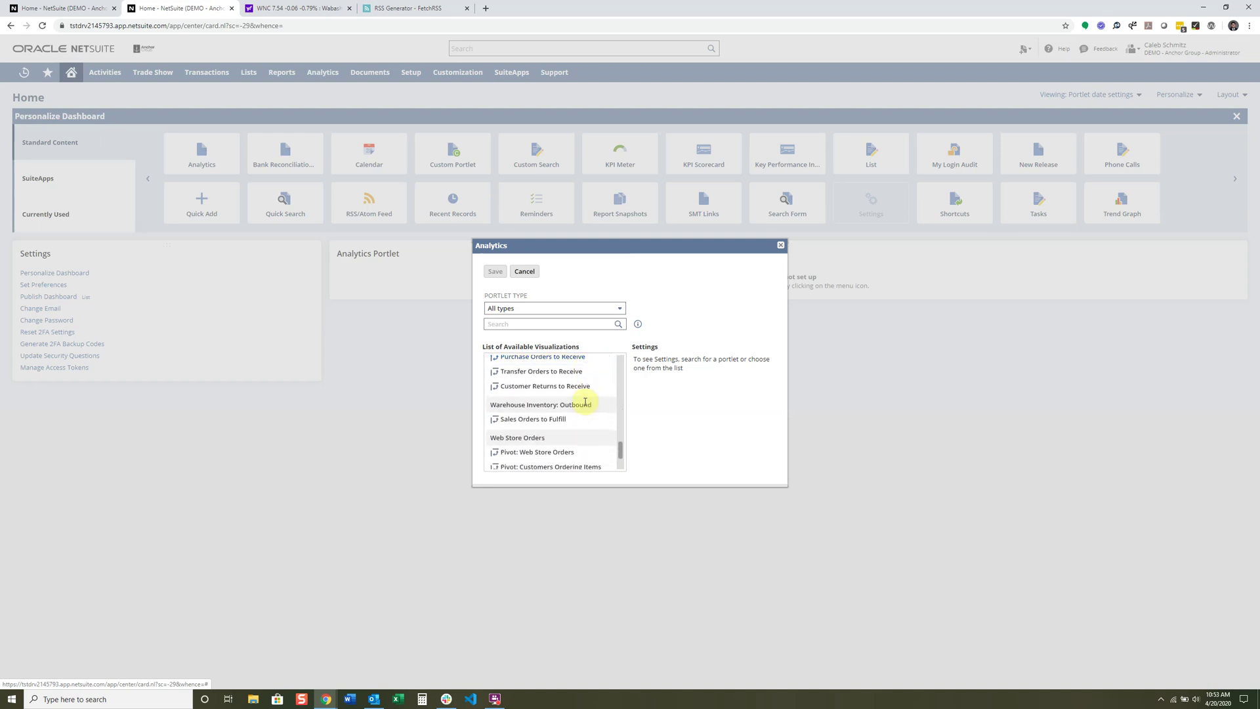
drag(623, 448, 624, 413)
click(591, 407)
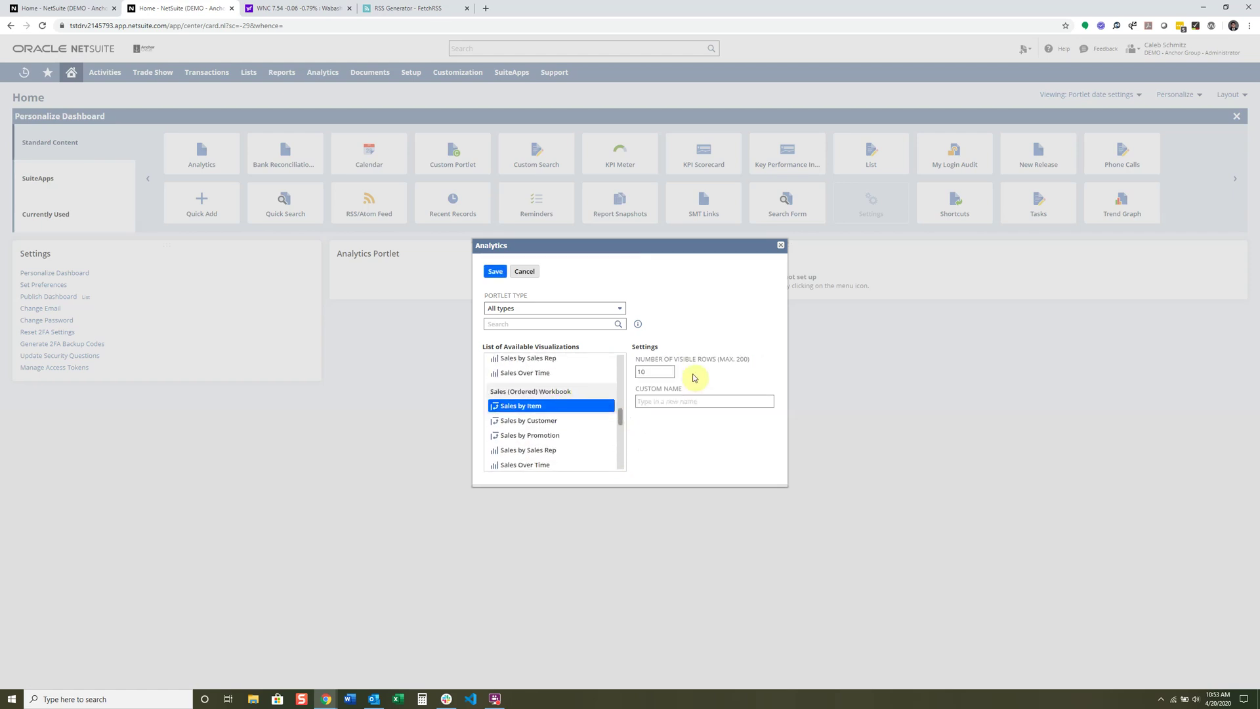
click(668, 402)
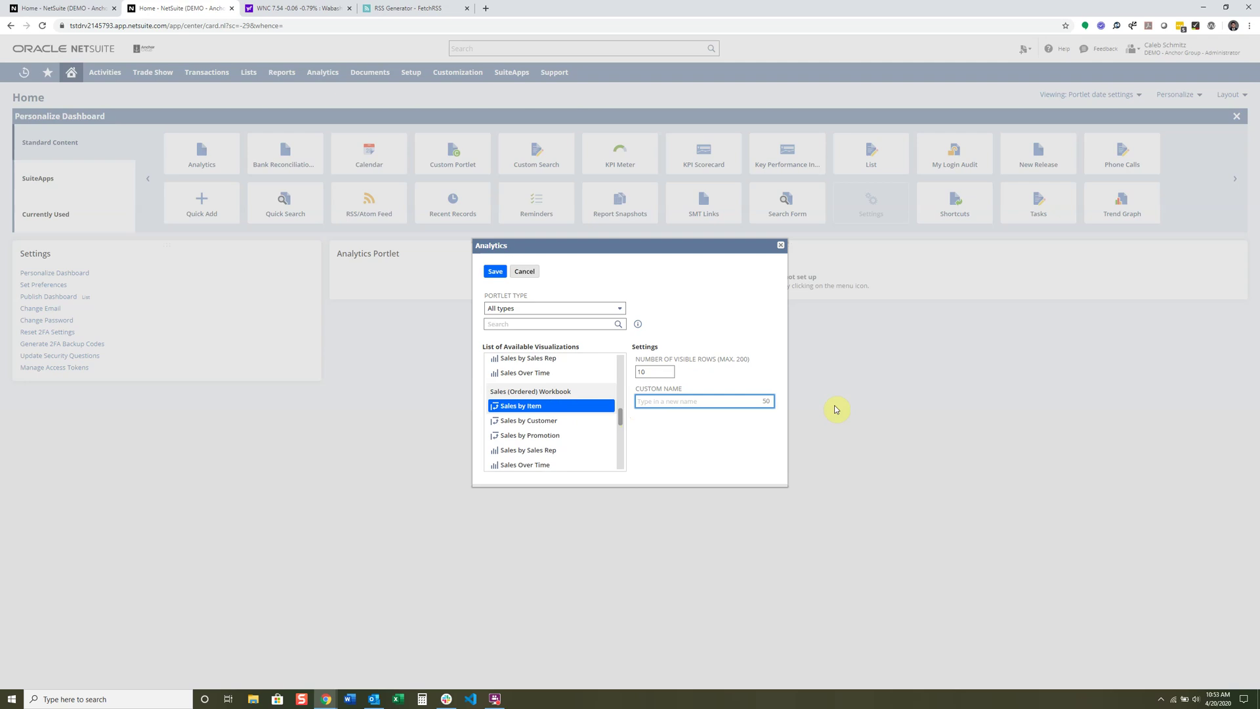
text(Bike Components)
click(496, 272)
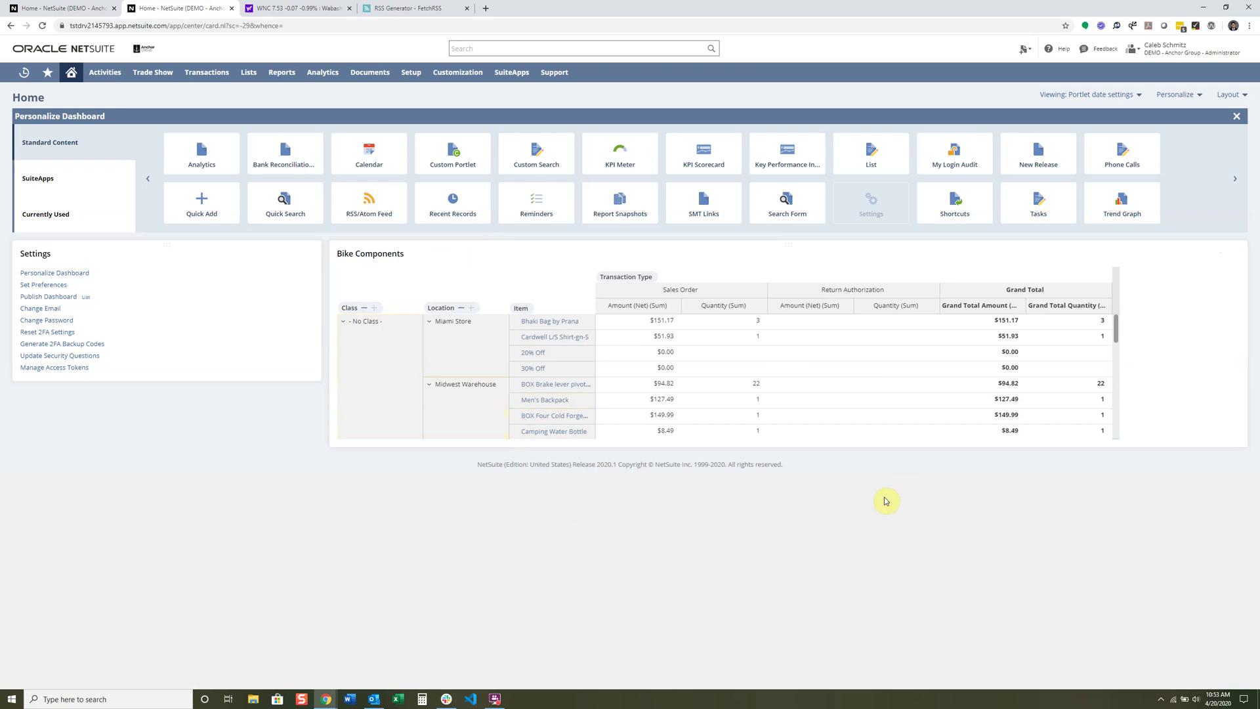
Step: Refresh the Bike Components portlet's data
drag(1117, 329, 1116, 384)
scroll(1008, 367, up, 1)
click(1234, 253)
click(1217, 256)
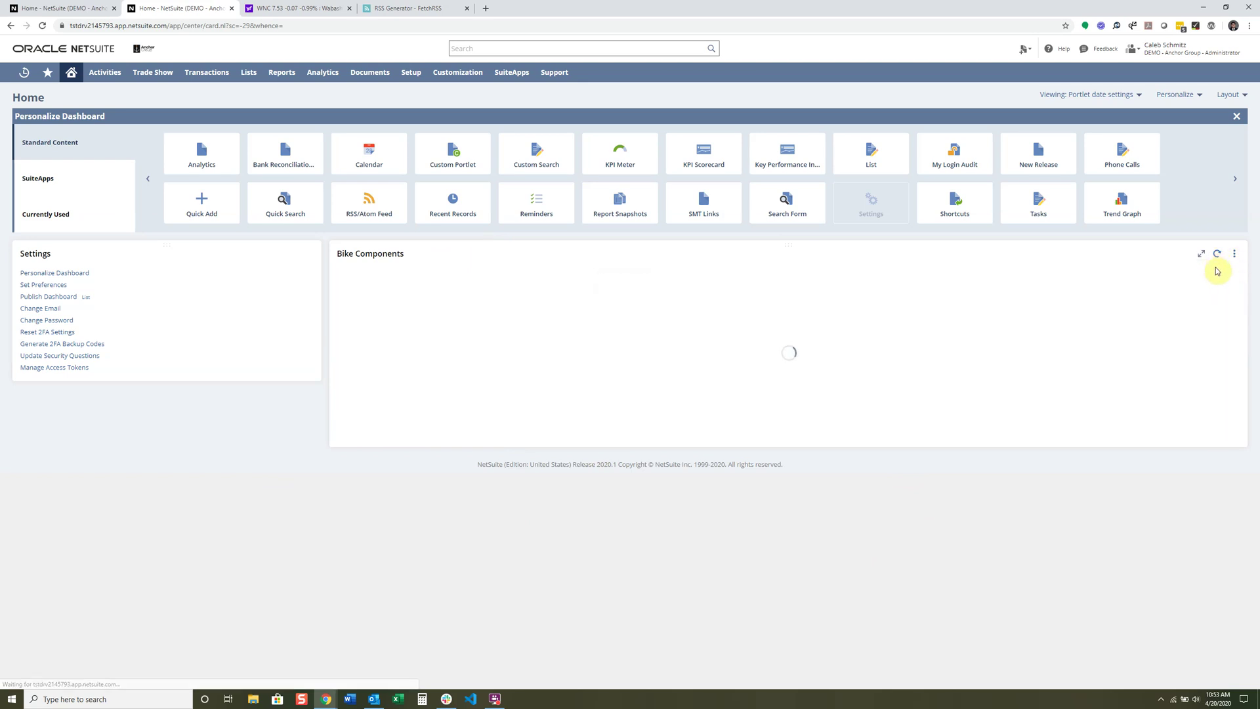
Step: Open Bike Components in the Sales (Ordered) Workbook tab and review the Sales by Item table
click(1234, 253)
click(1232, 254)
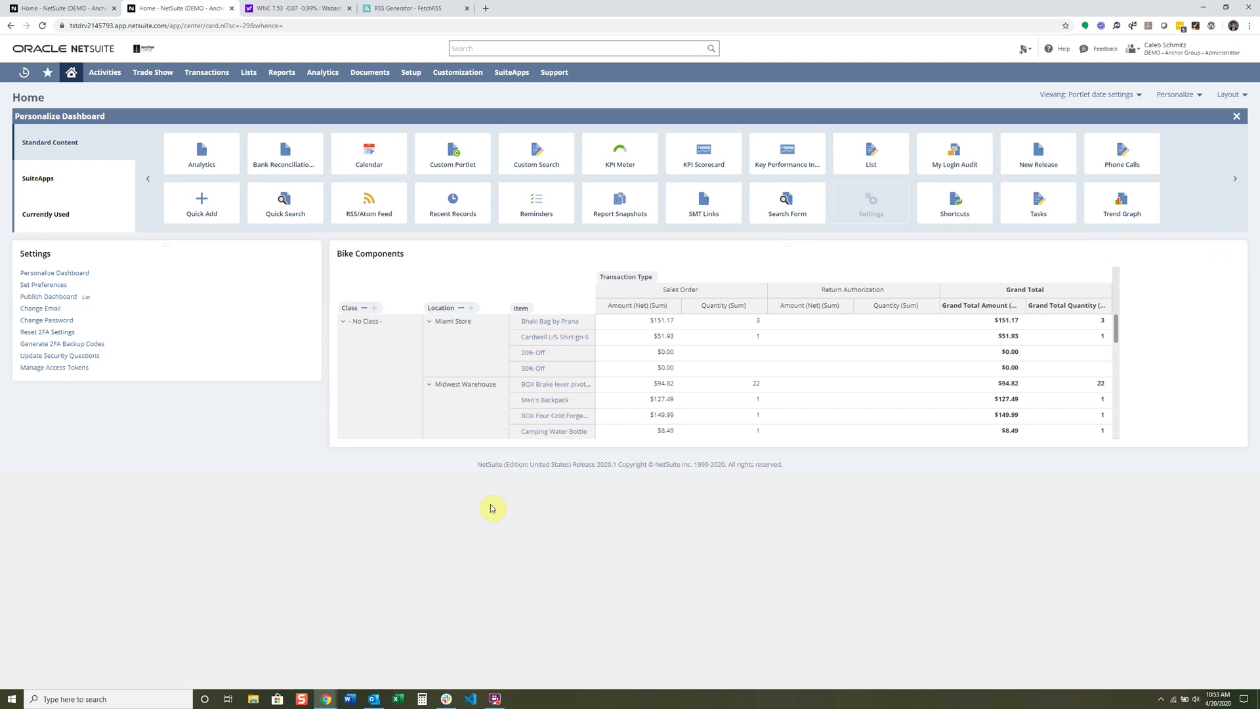
click(1234, 253)
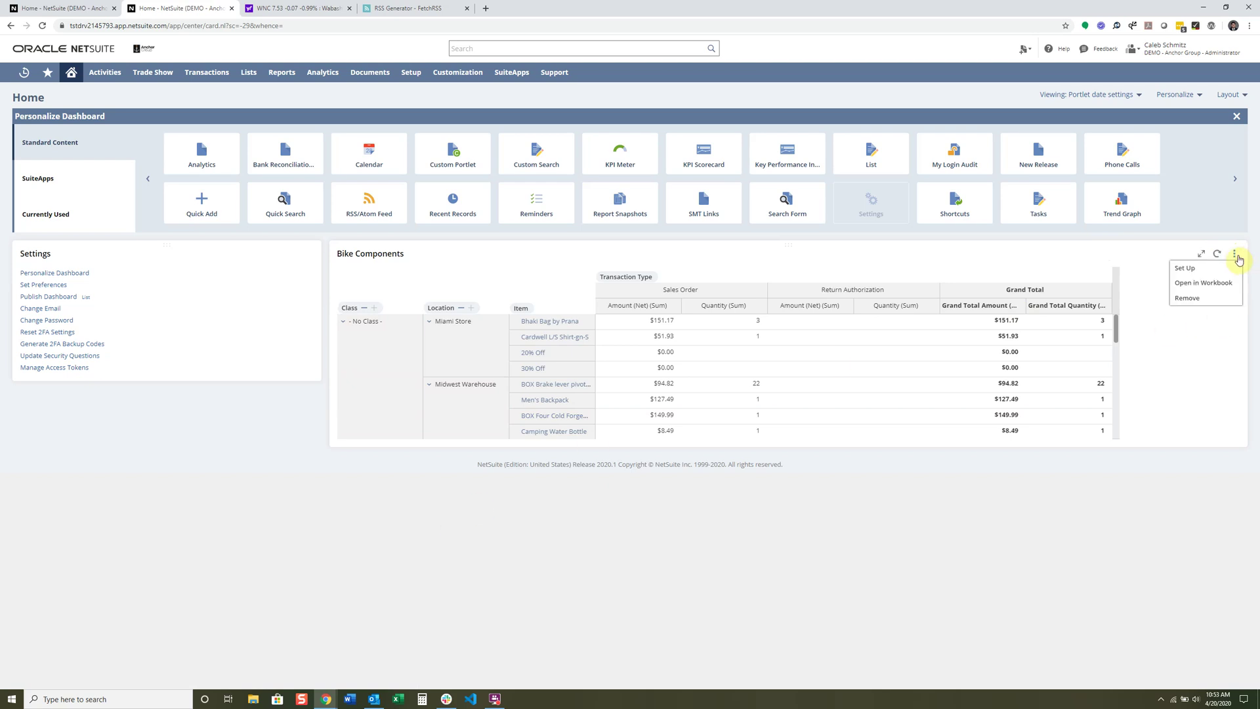
click(1219, 283)
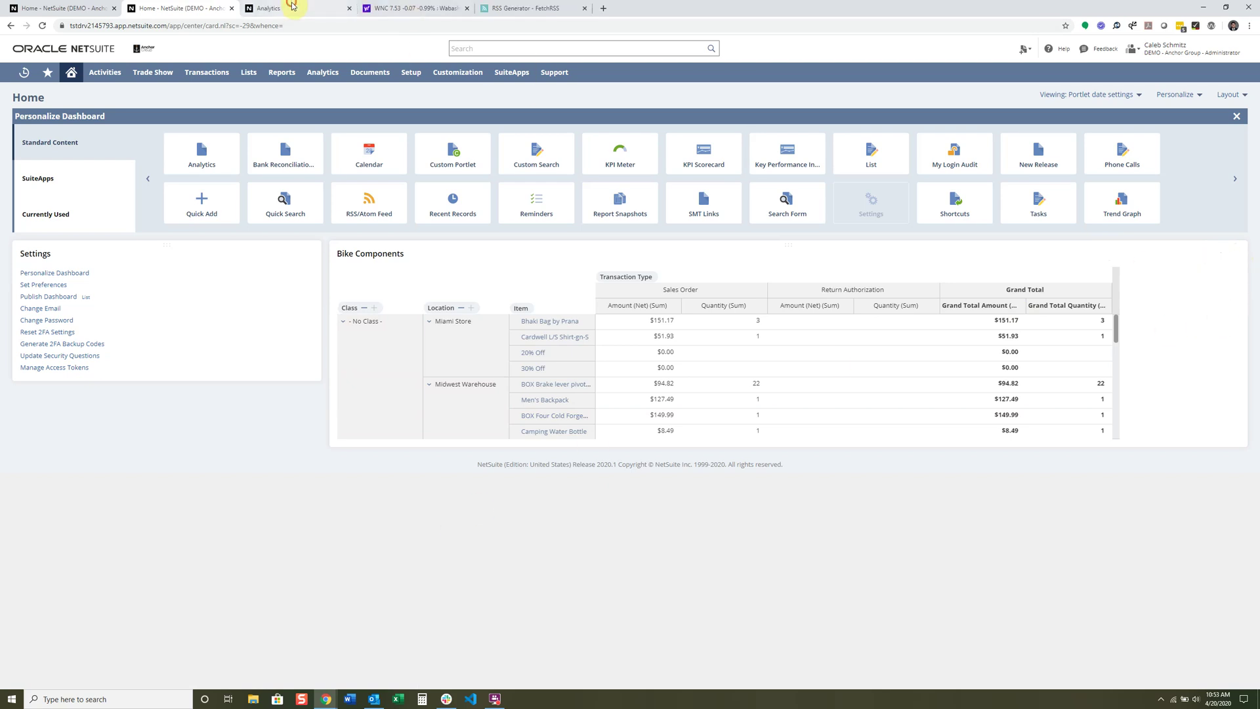
click(289, 9)
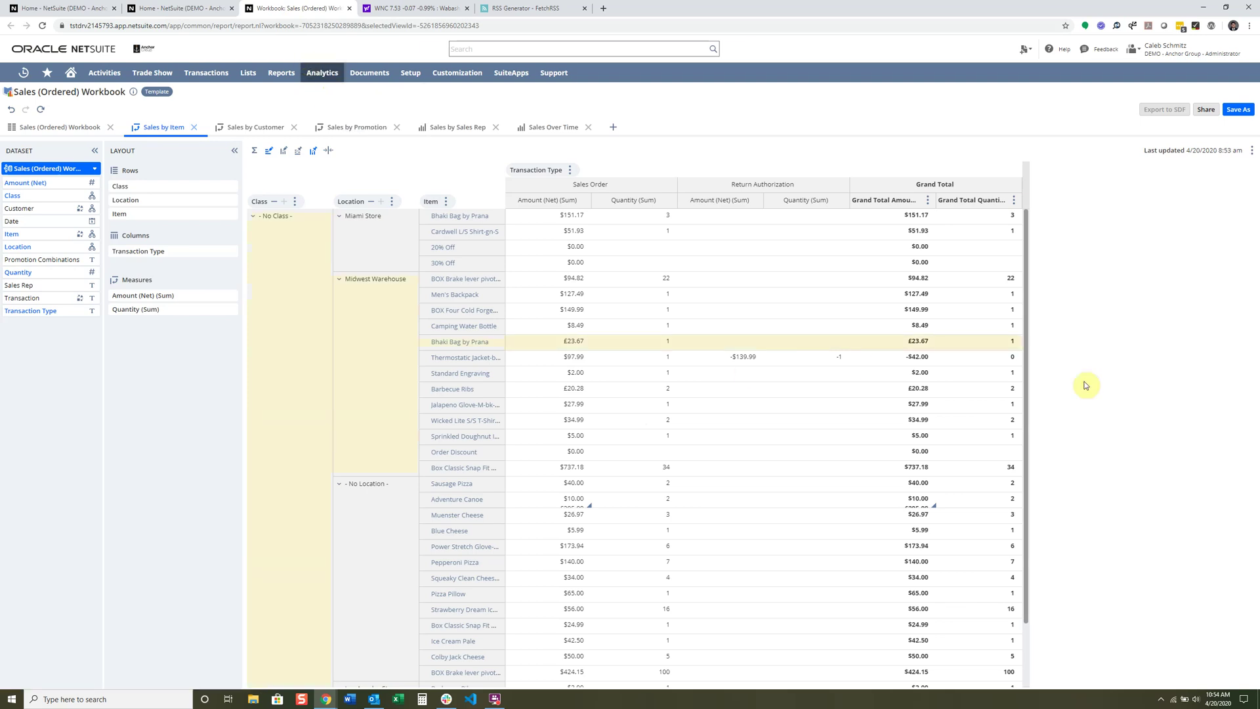
scroll(900, 422, down, 1)
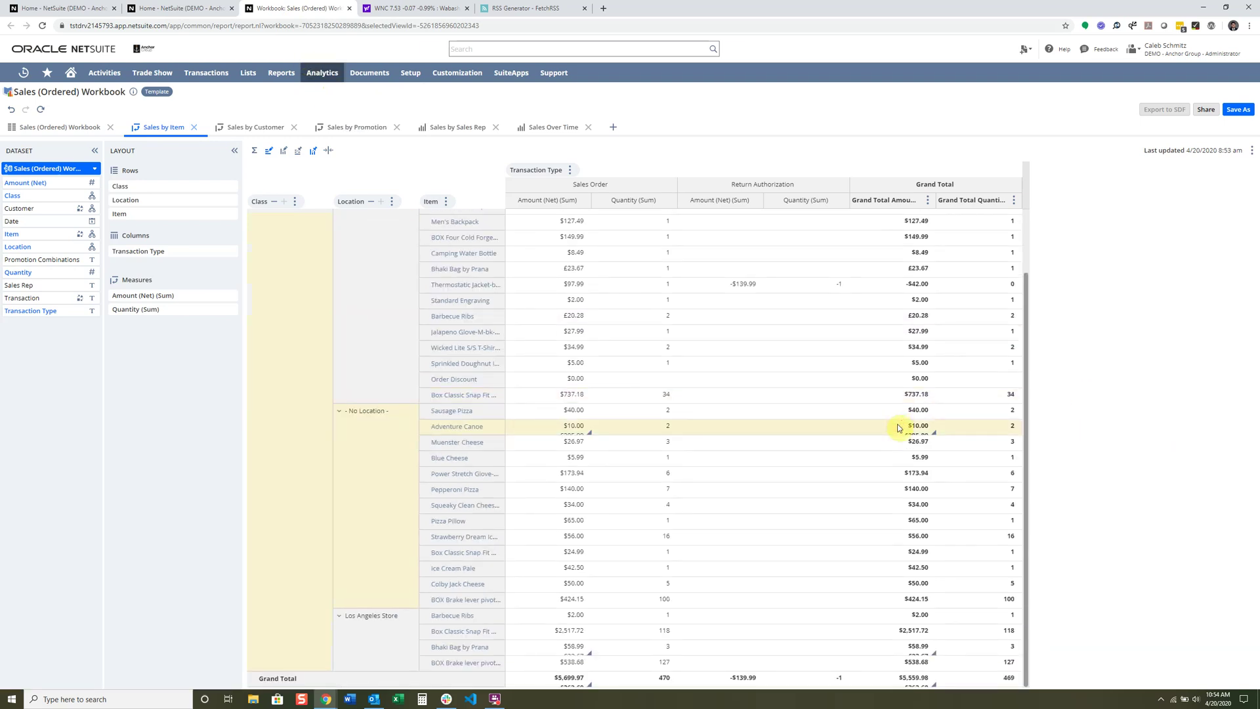
scroll(900, 422, up, 1)
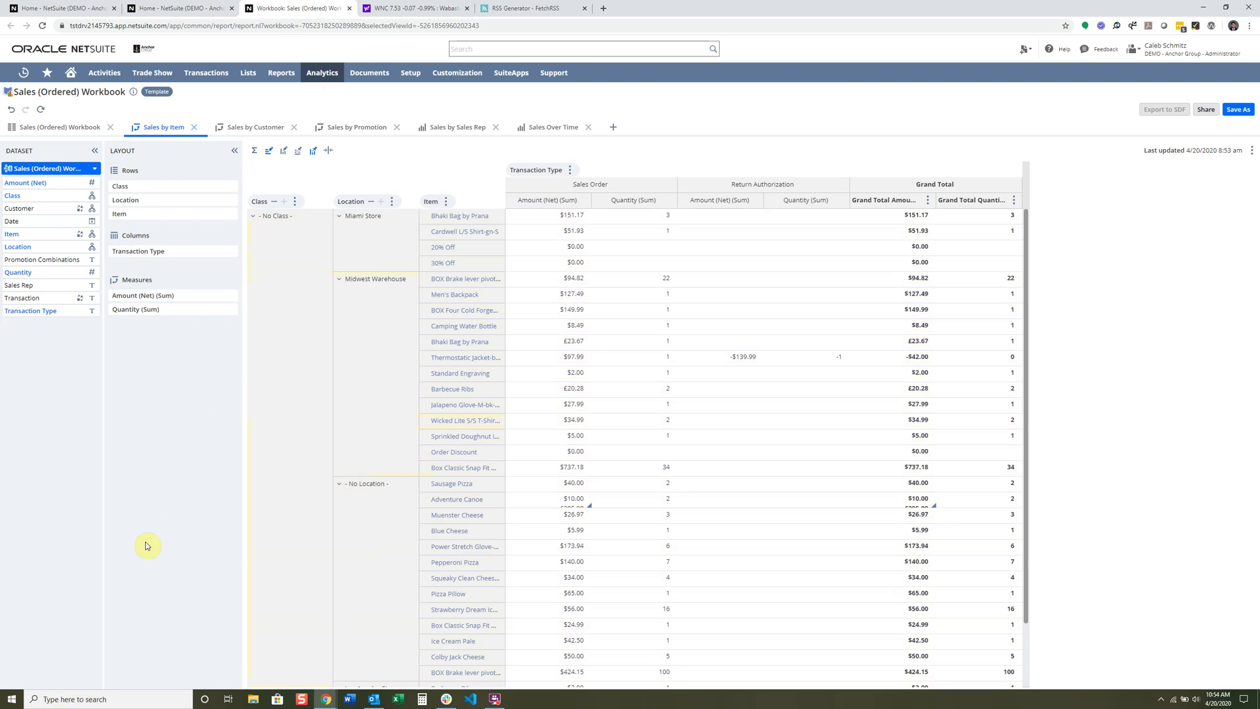
Step: On Home, add then remove a Bank Reconciliation Summary portlet, and add a Calendar portlet
click(197, 8)
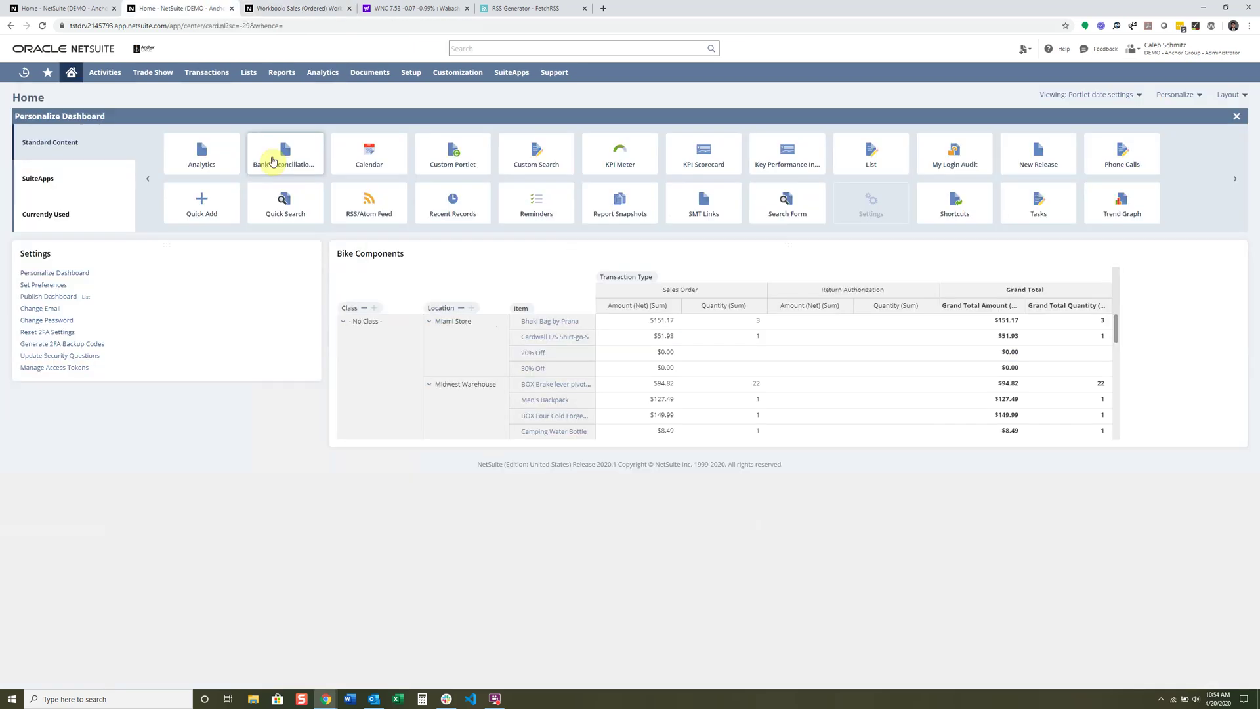
click(290, 164)
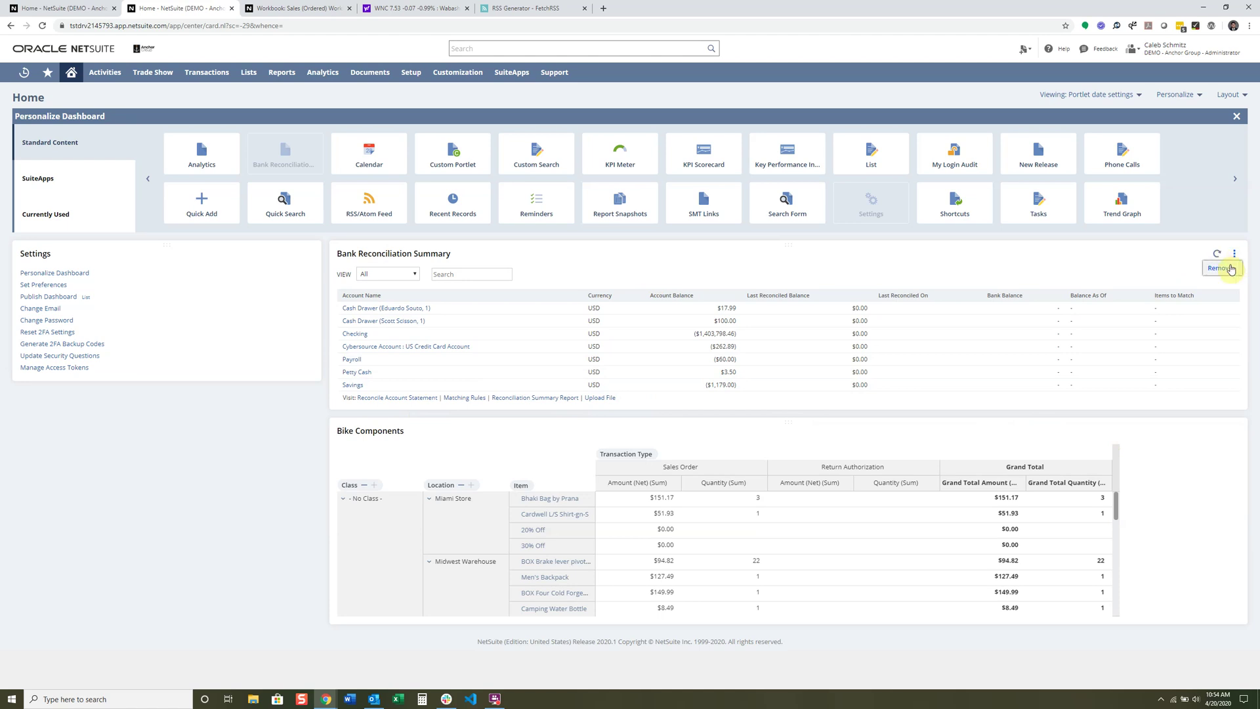
click(1231, 269)
click(382, 157)
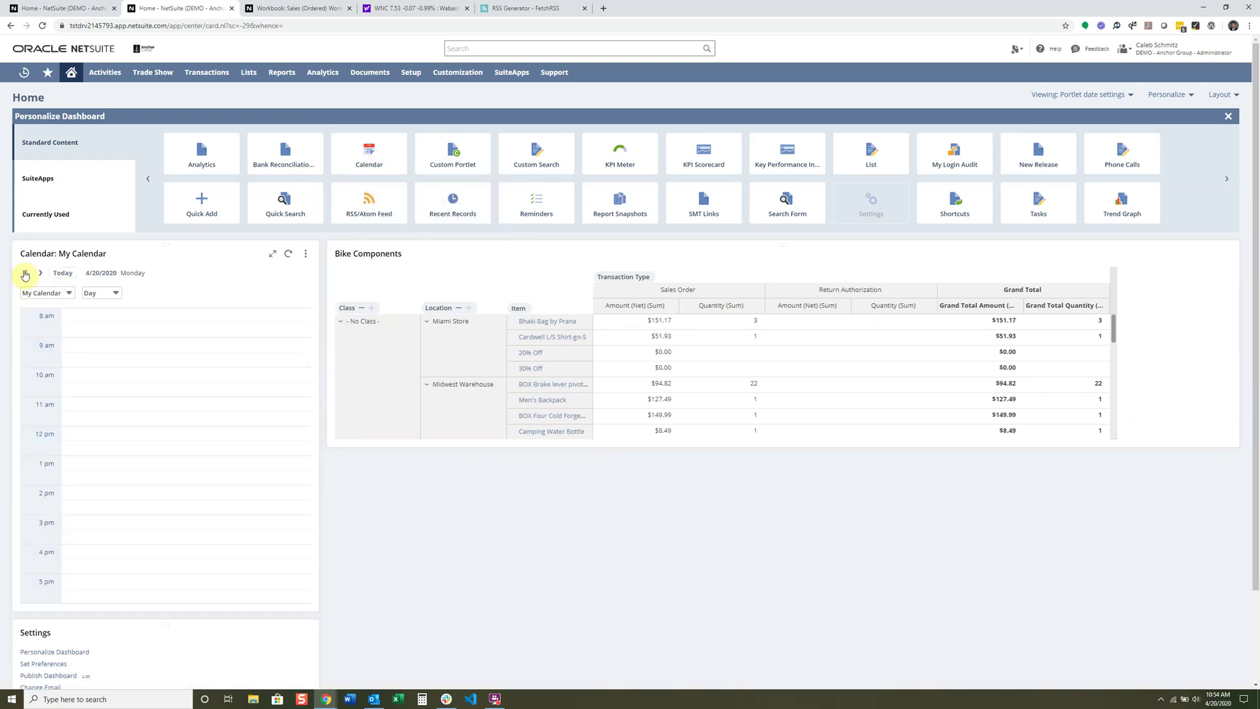
Step: Create a calendar event titled 'NetSuite Developer' and refresh My Calendar to show it
mouse_move(105, 73)
mouse_move(113, 114)
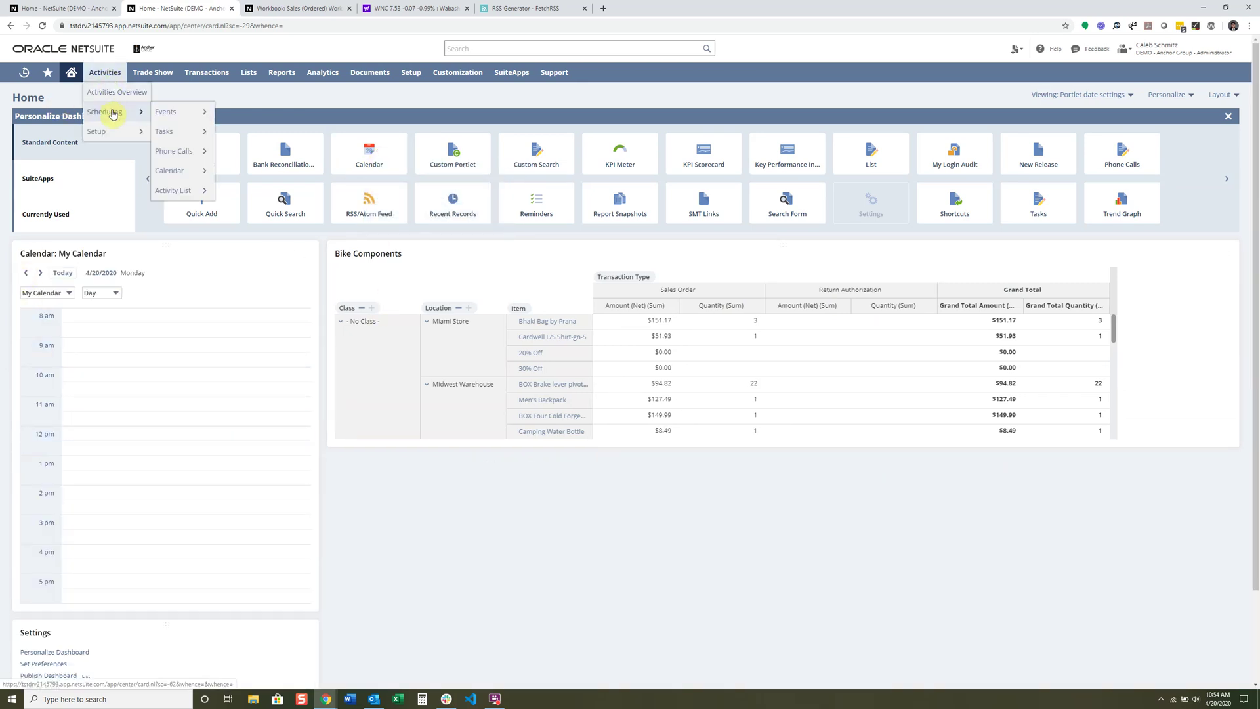
mouse_move(211, 178)
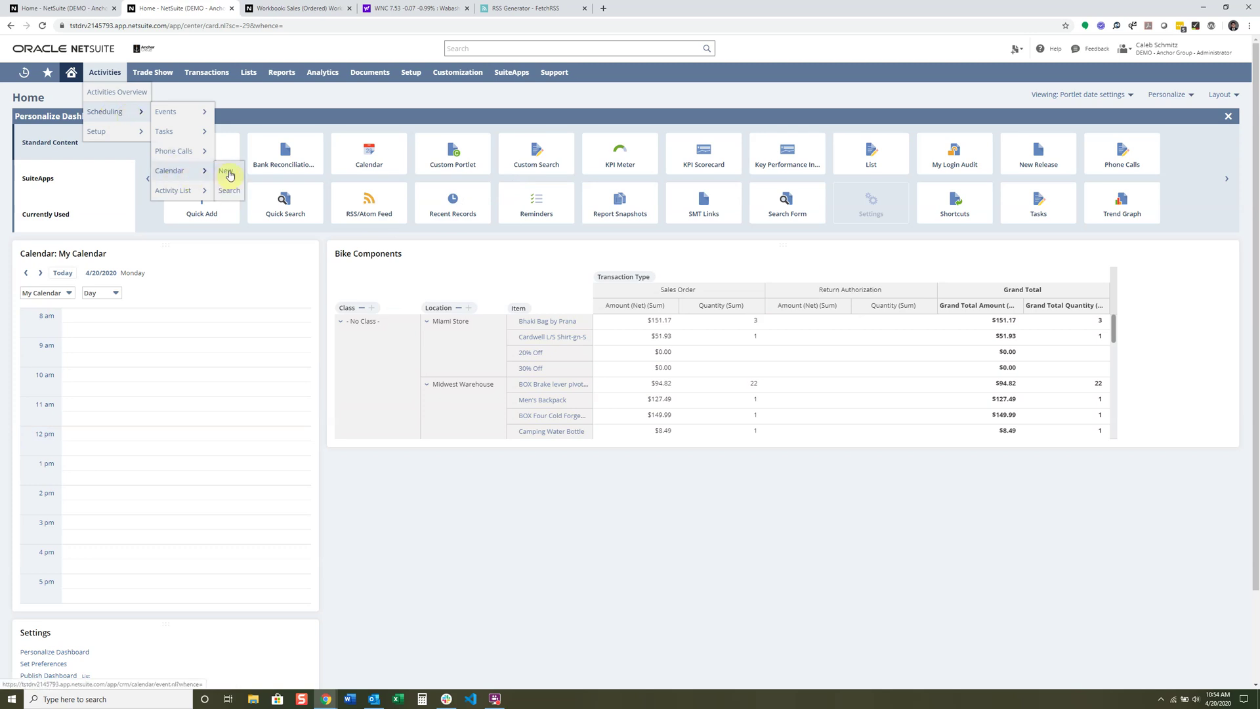
click(227, 173)
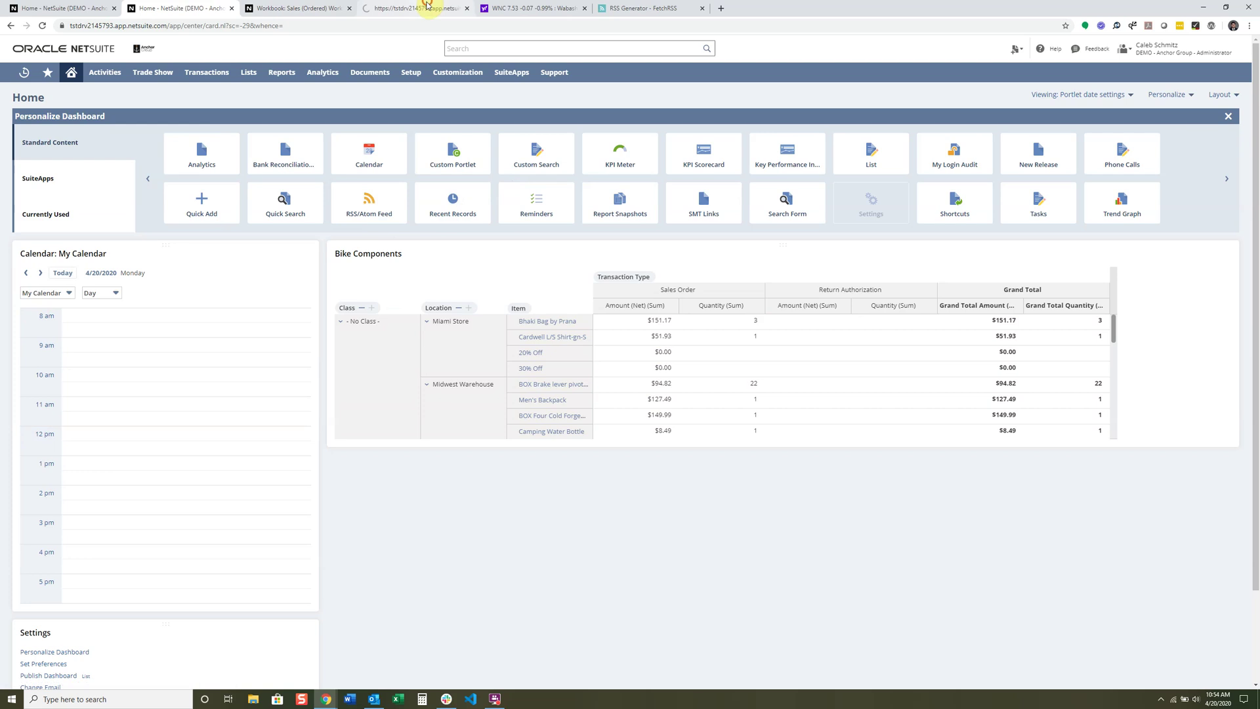
click(414, 7)
click(84, 155)
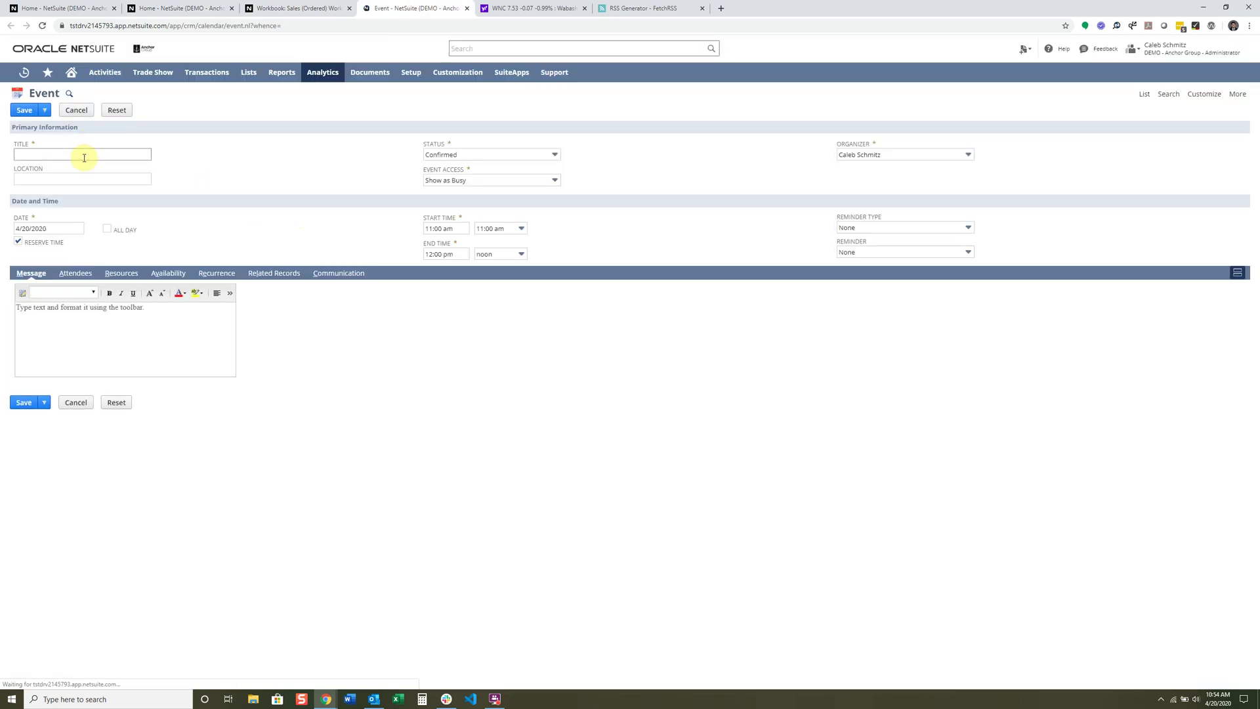
key(Down)
key(Return)
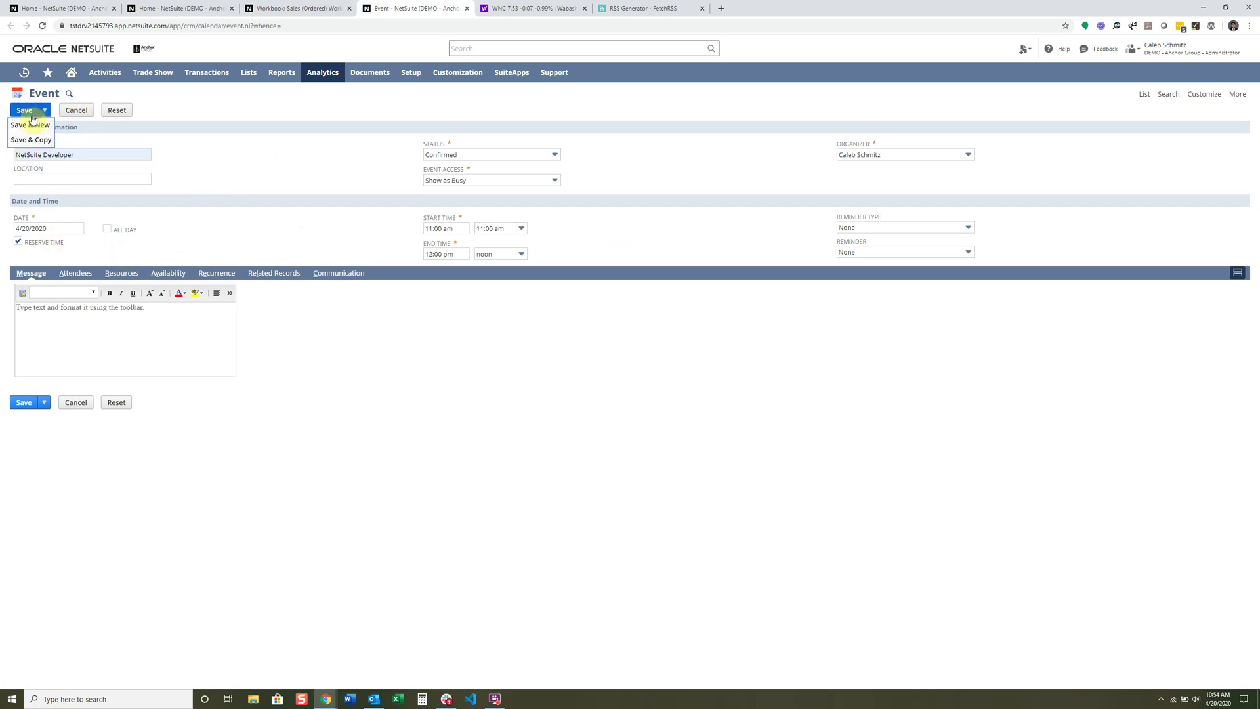
click(24, 111)
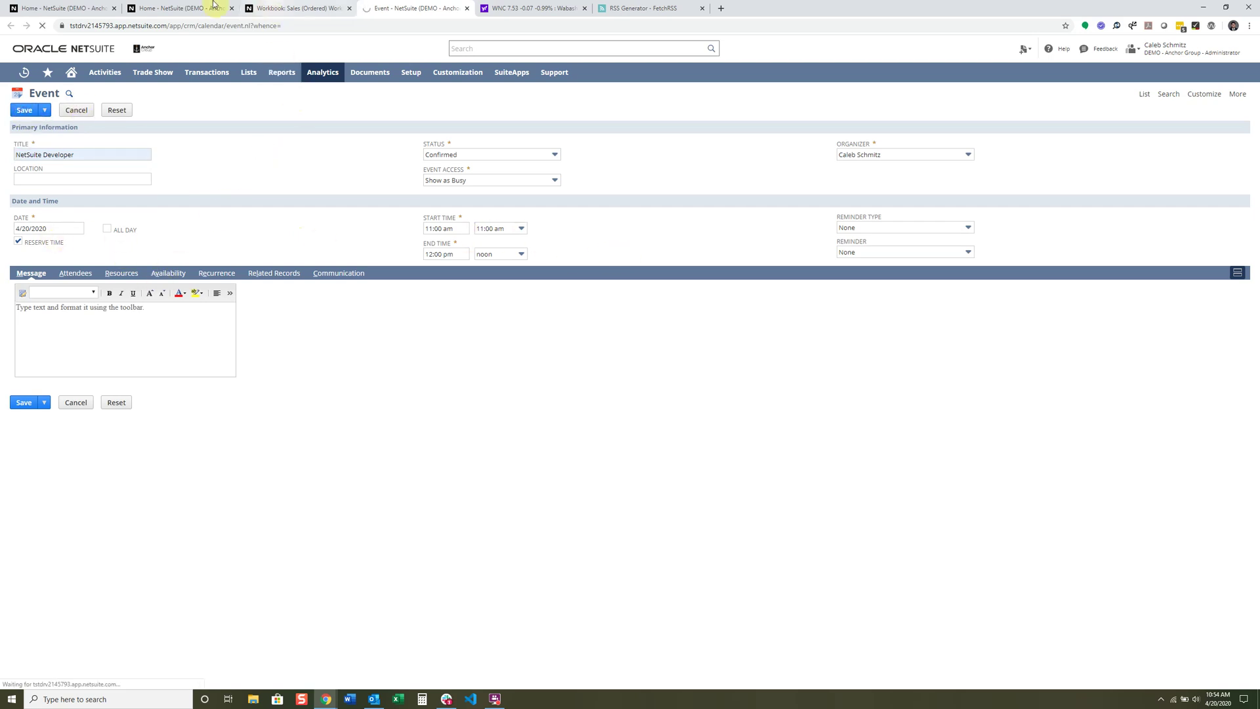
click(157, 8)
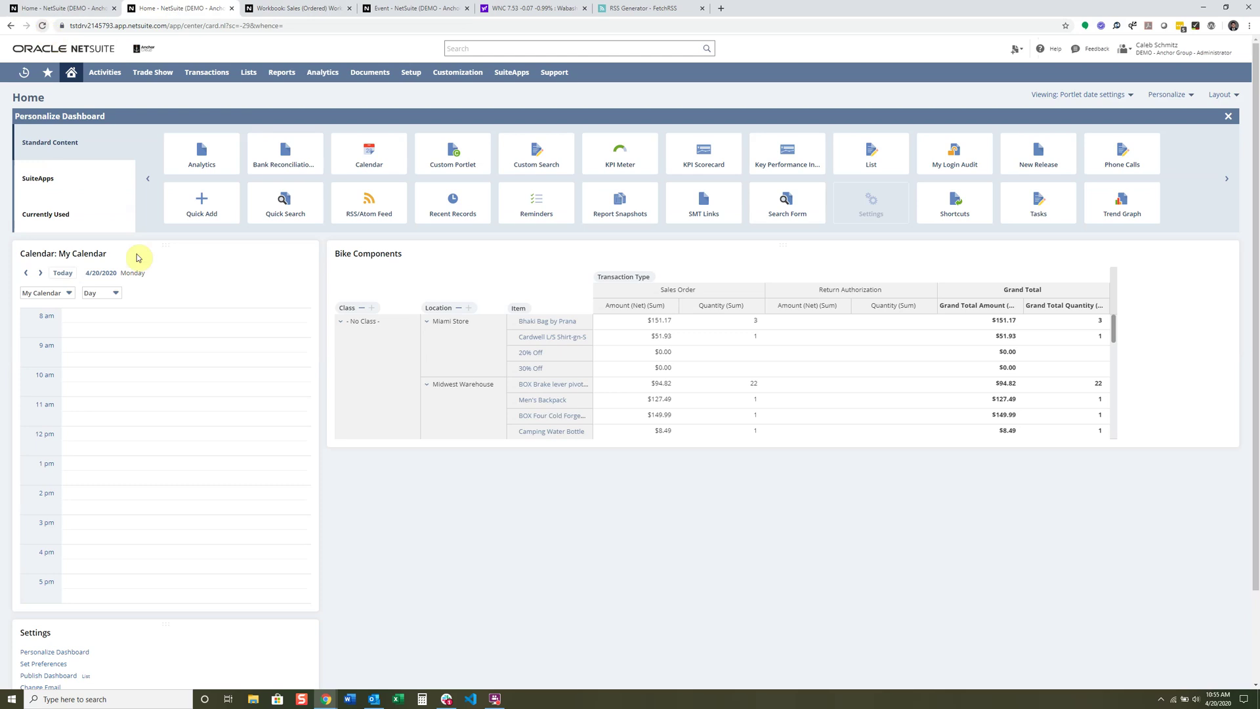
click(289, 255)
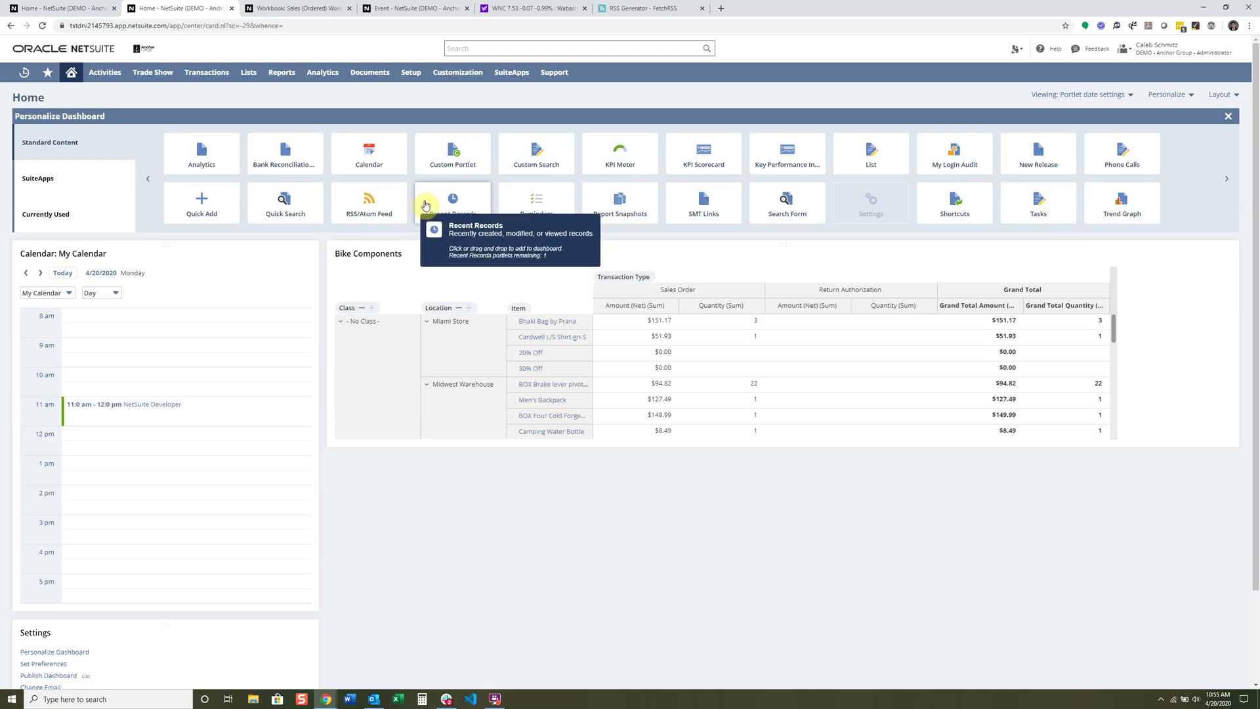
Step: Add a Custom Search portlet and set its saved search to Inventory Levels
click(533, 157)
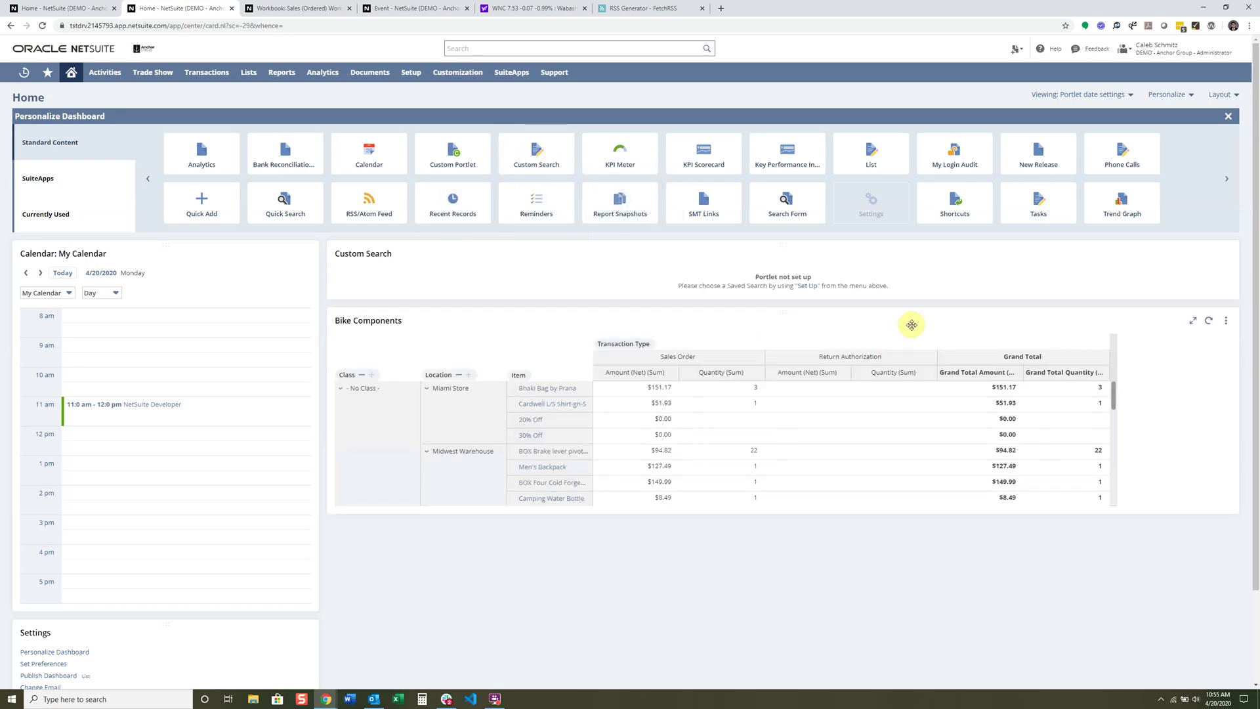
click(1225, 256)
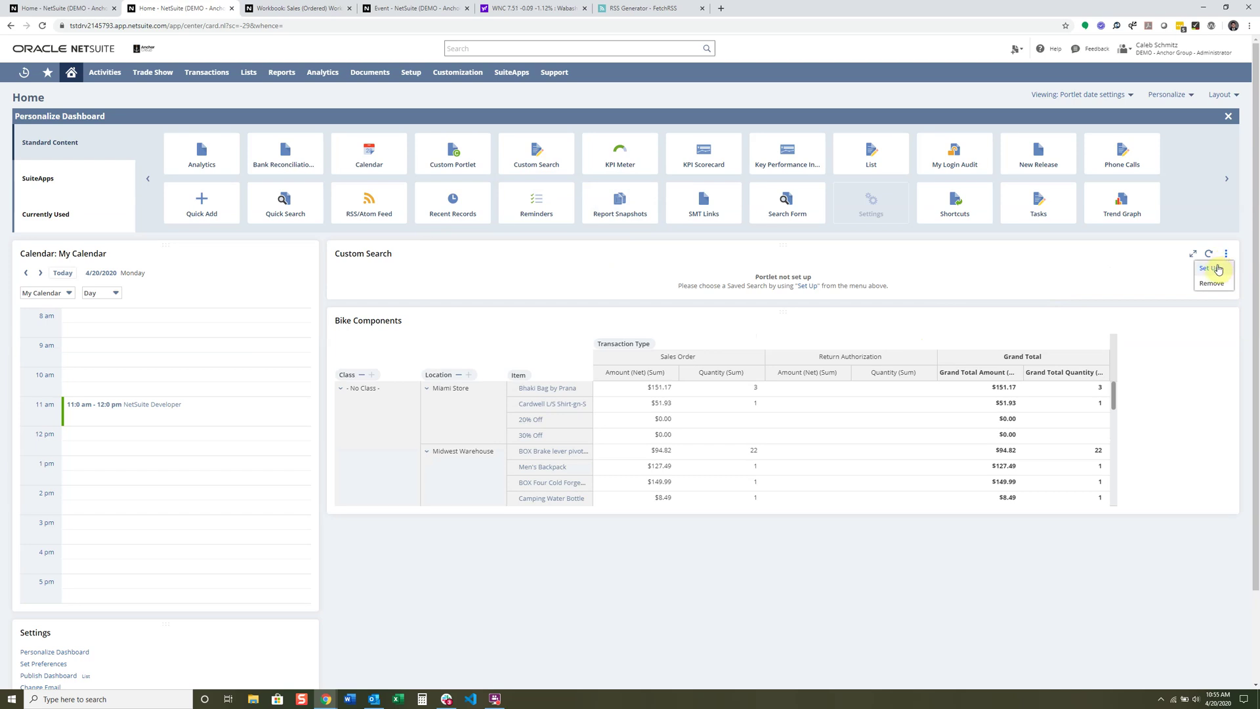
click(1216, 269)
click(571, 326)
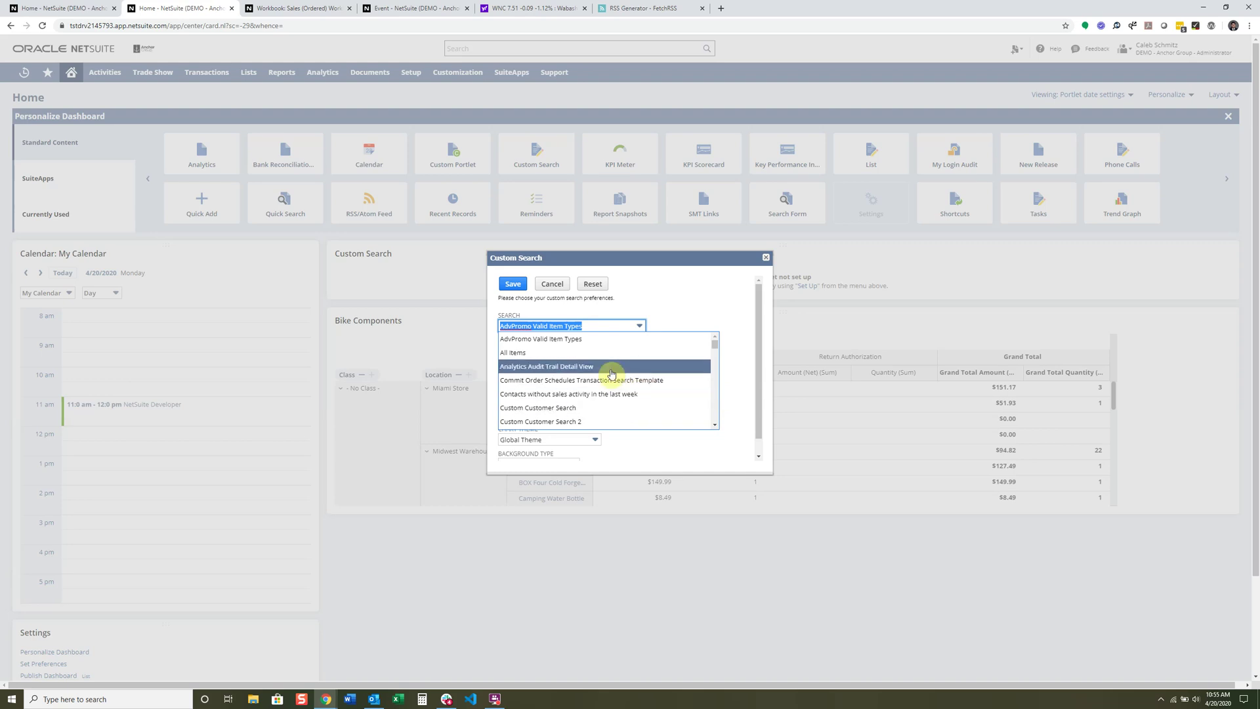
scroll(611, 373, down, 6)
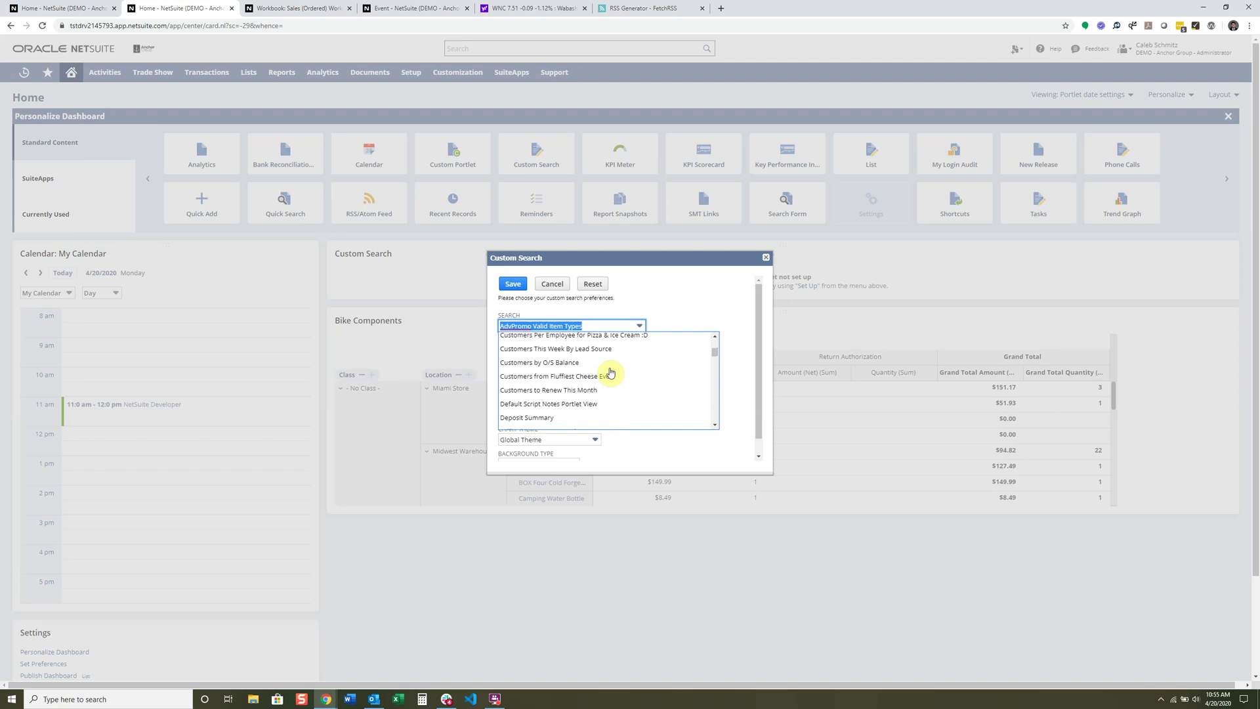
text(ion Items View)
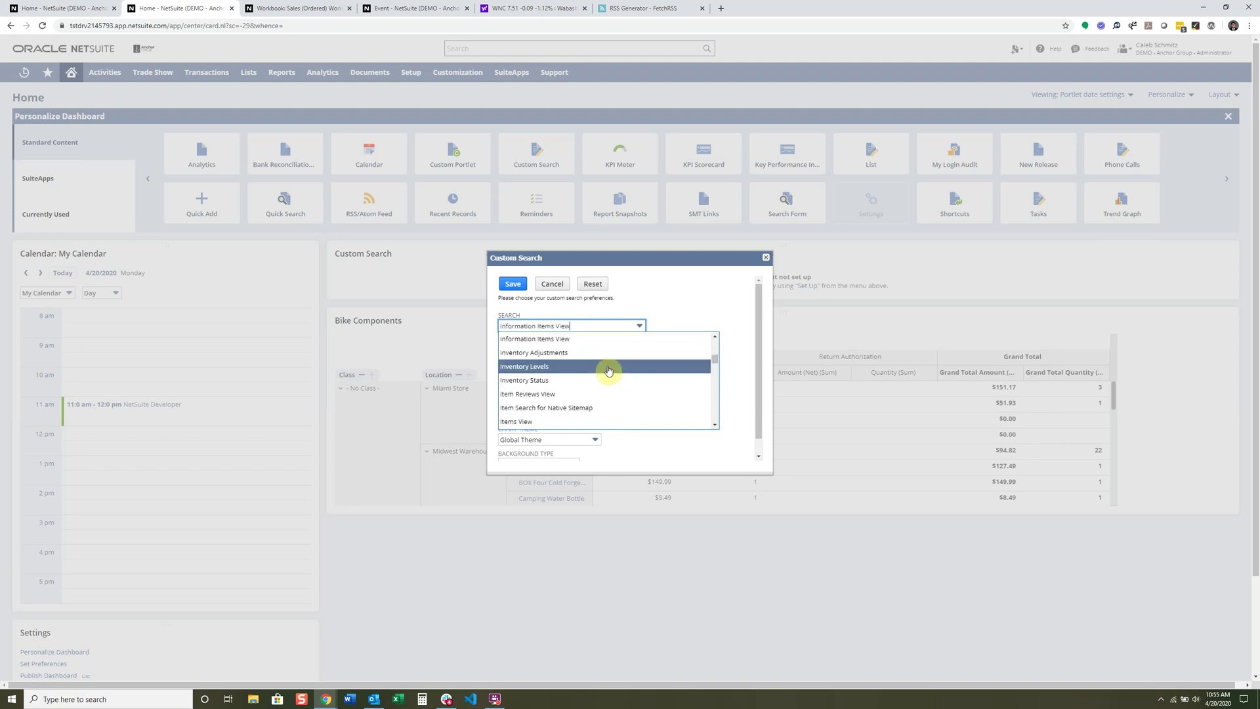
click(594, 366)
Step: Title the portlet 'Levels of Inventory' and set Results Size to 10
click(586, 349)
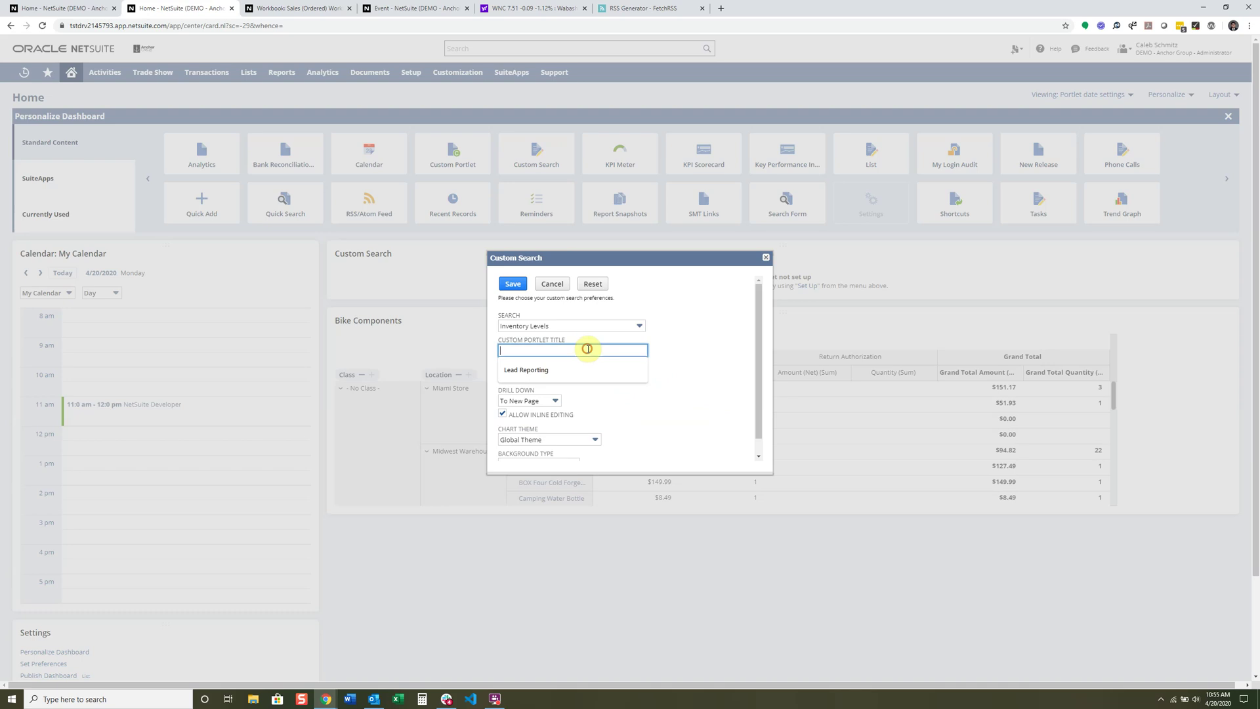
text(ALevels of Inventory)
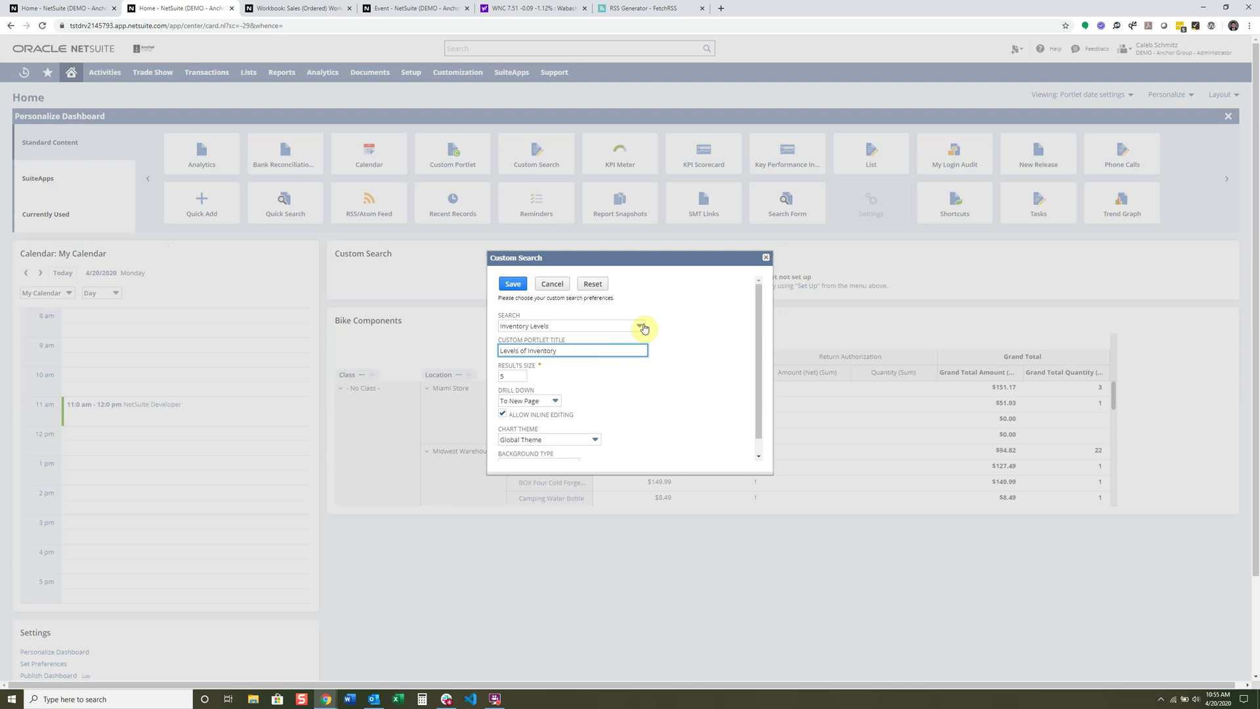
click(518, 377)
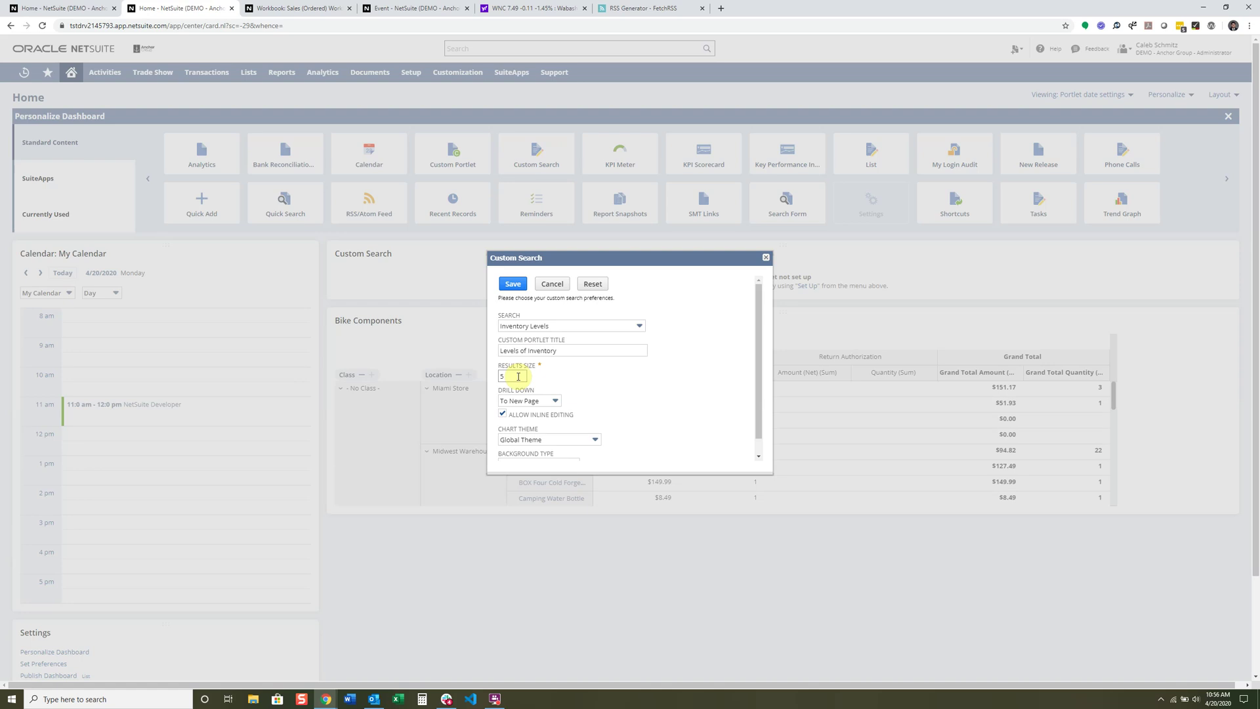
double_click(518, 376)
text(10)
Step: Use Match Color Theme - Bold with a Grid chart background and save the portlet
click(525, 424)
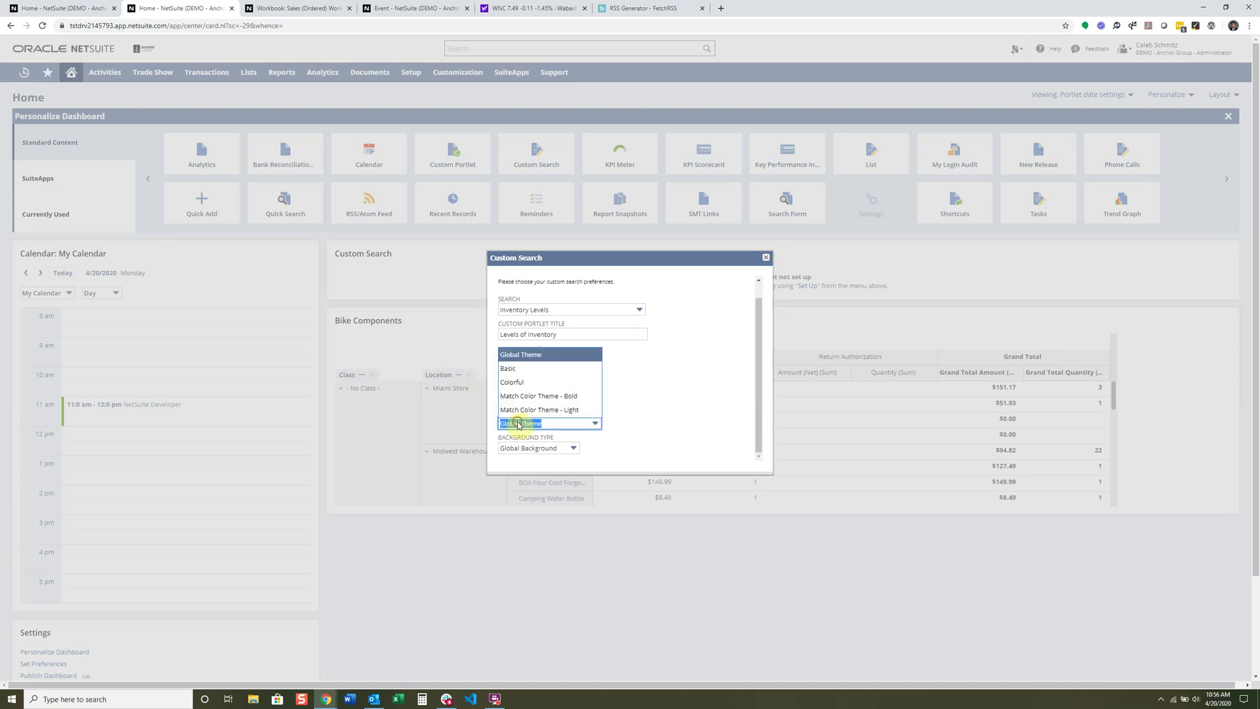
click(534, 398)
scroll(706, 415, down, 3)
click(564, 350)
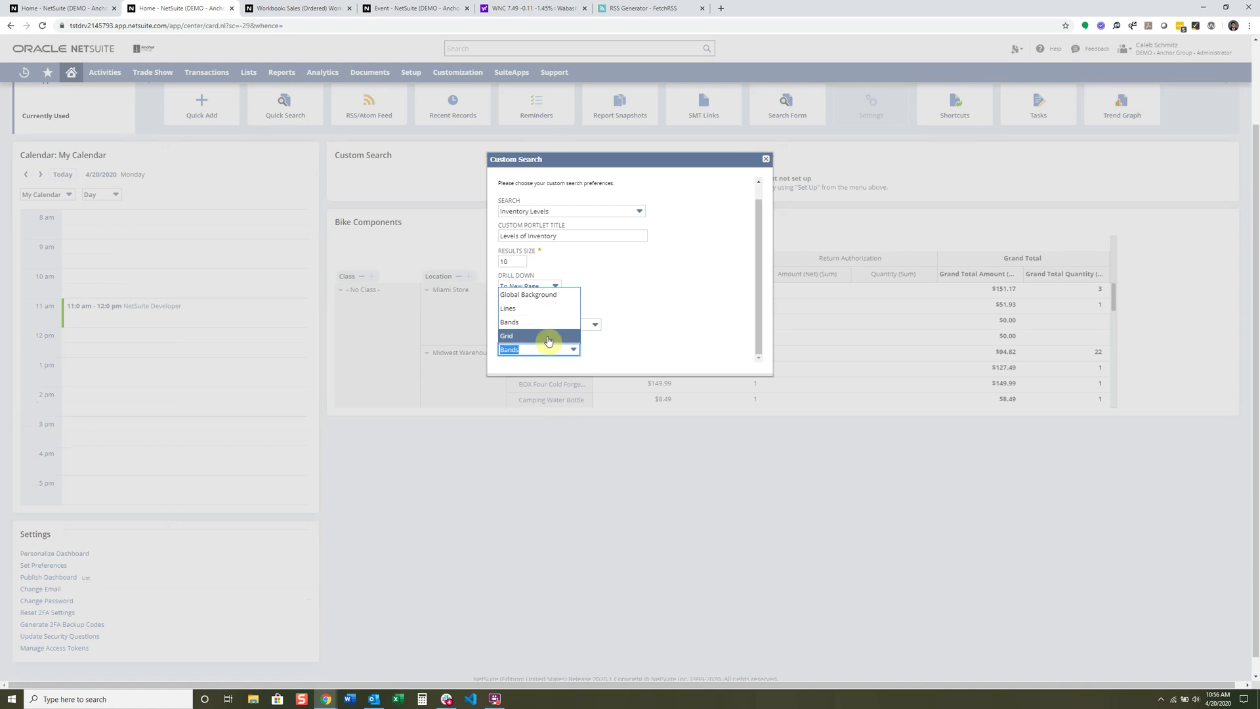
click(548, 337)
scroll(674, 285, up, 3)
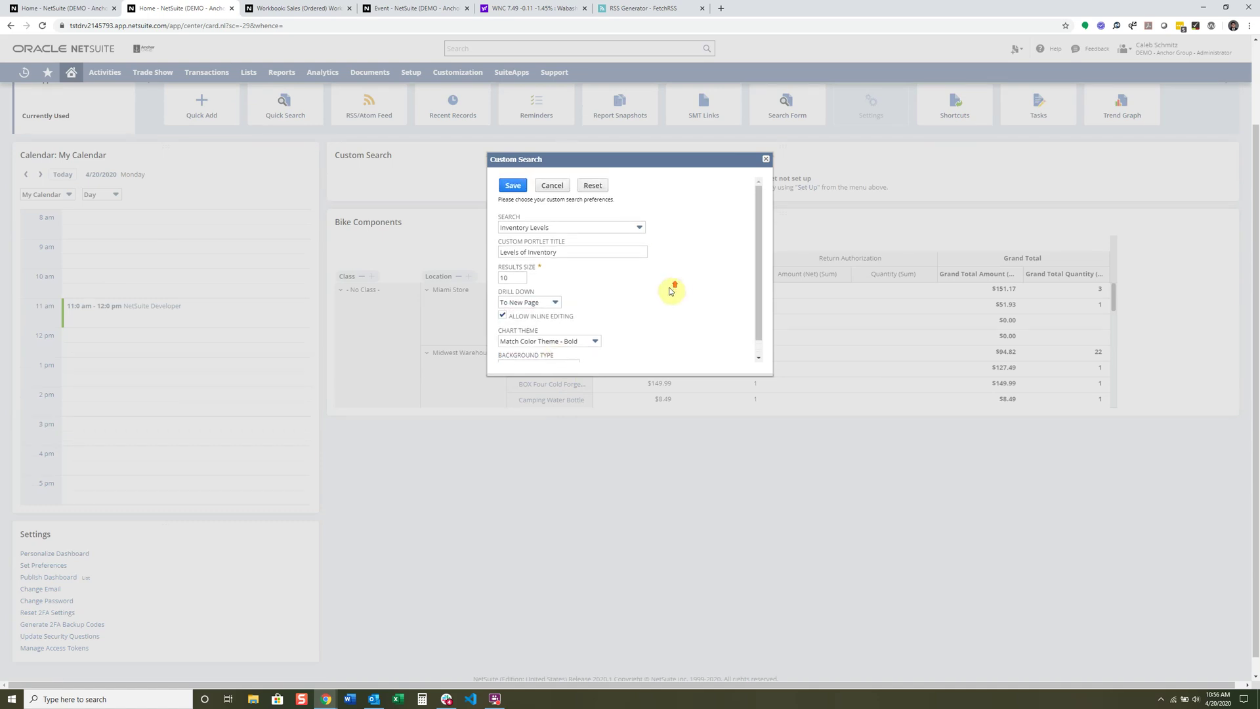
click(512, 187)
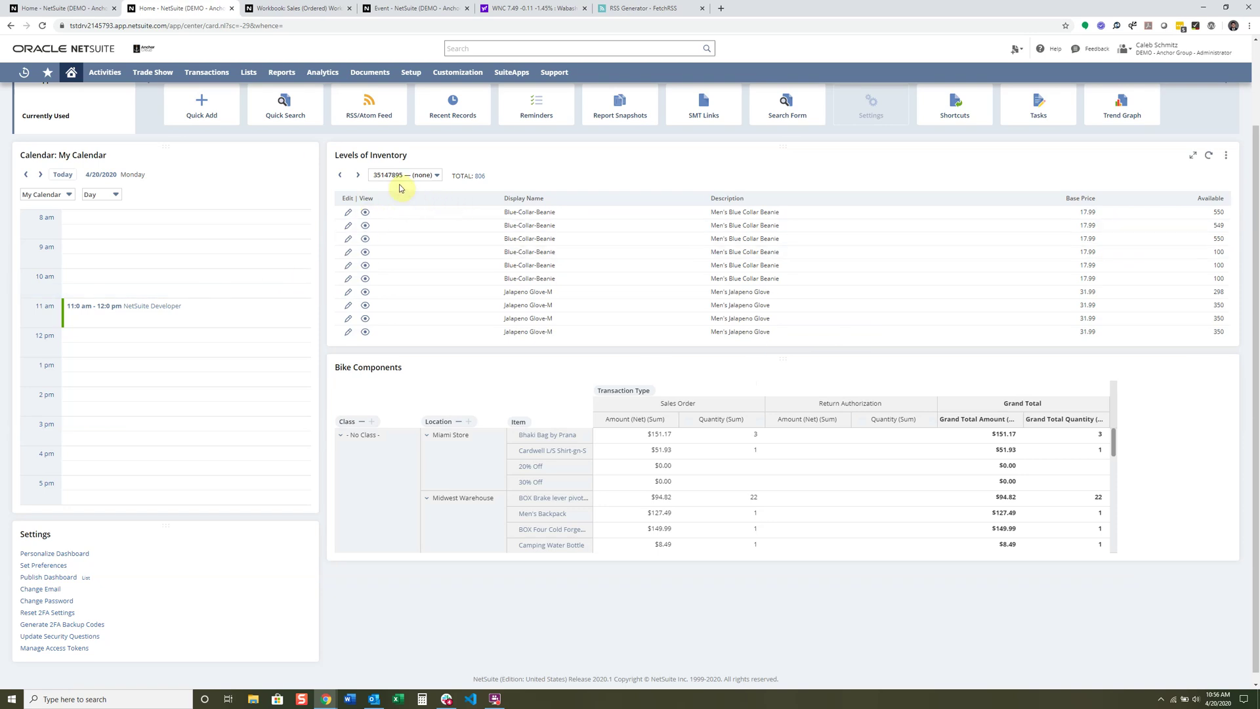
drag(470, 176, 521, 185)
click(423, 176)
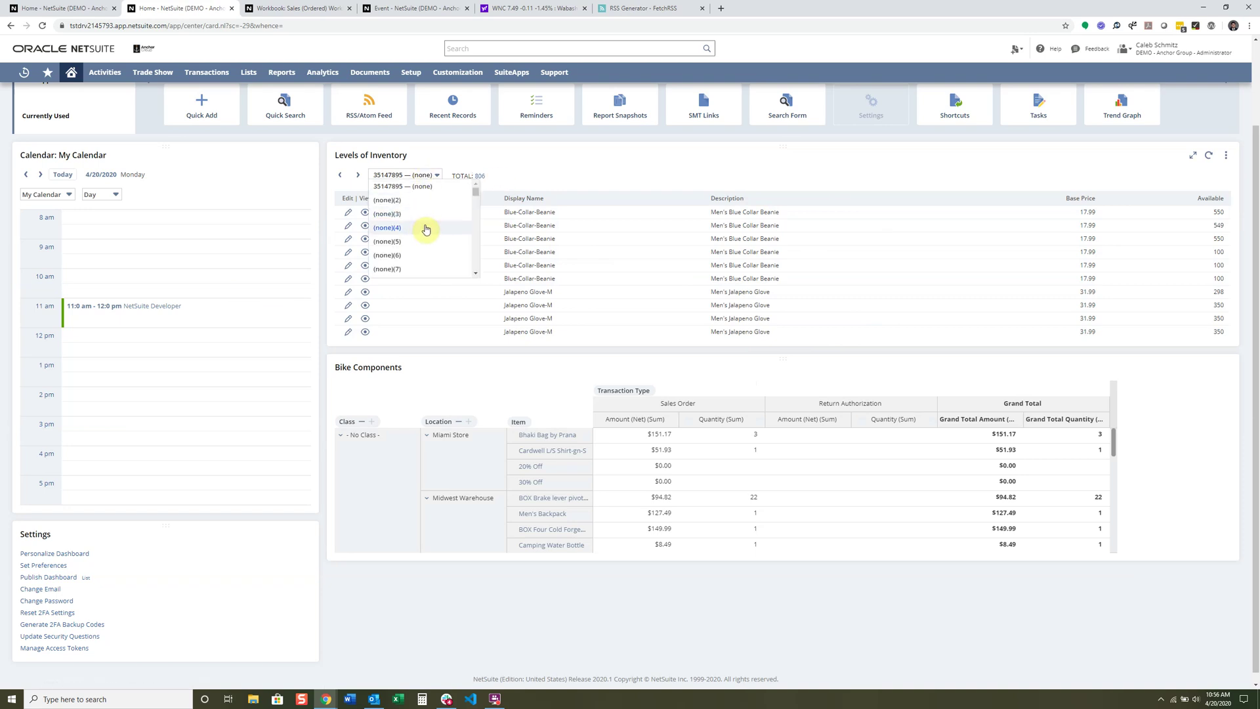
scroll(427, 231, down, 1)
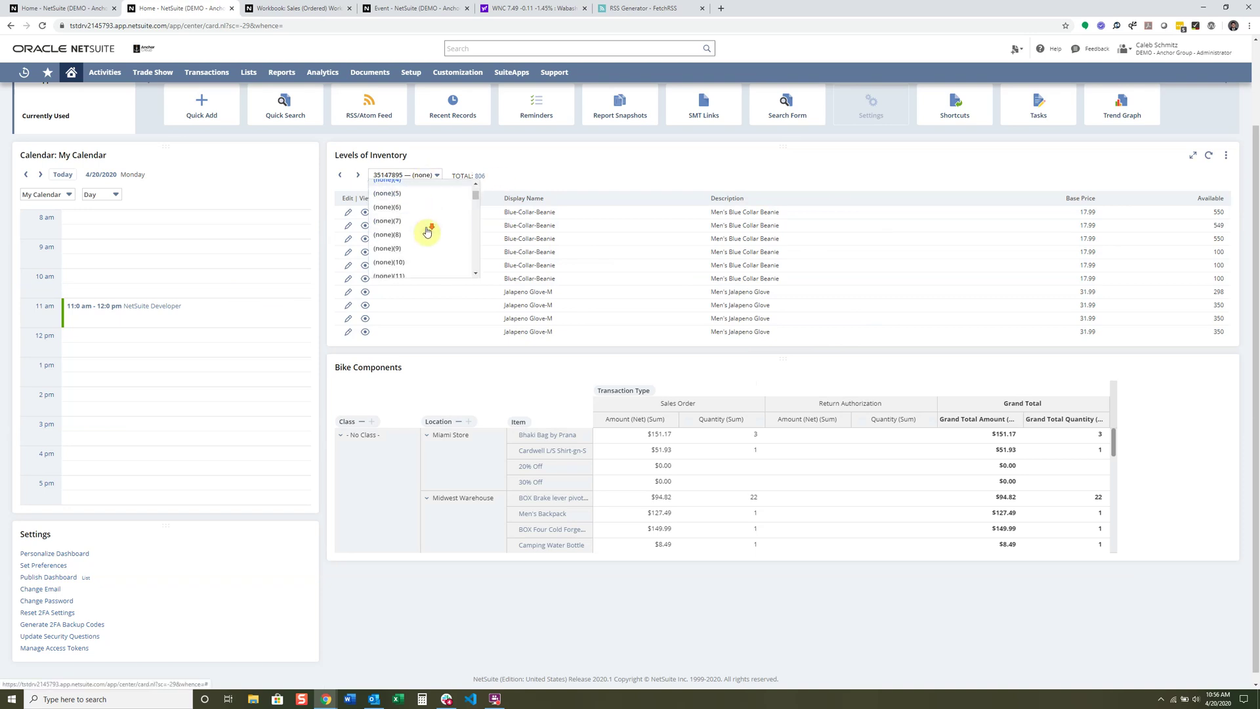
ctrl+click(347, 240)
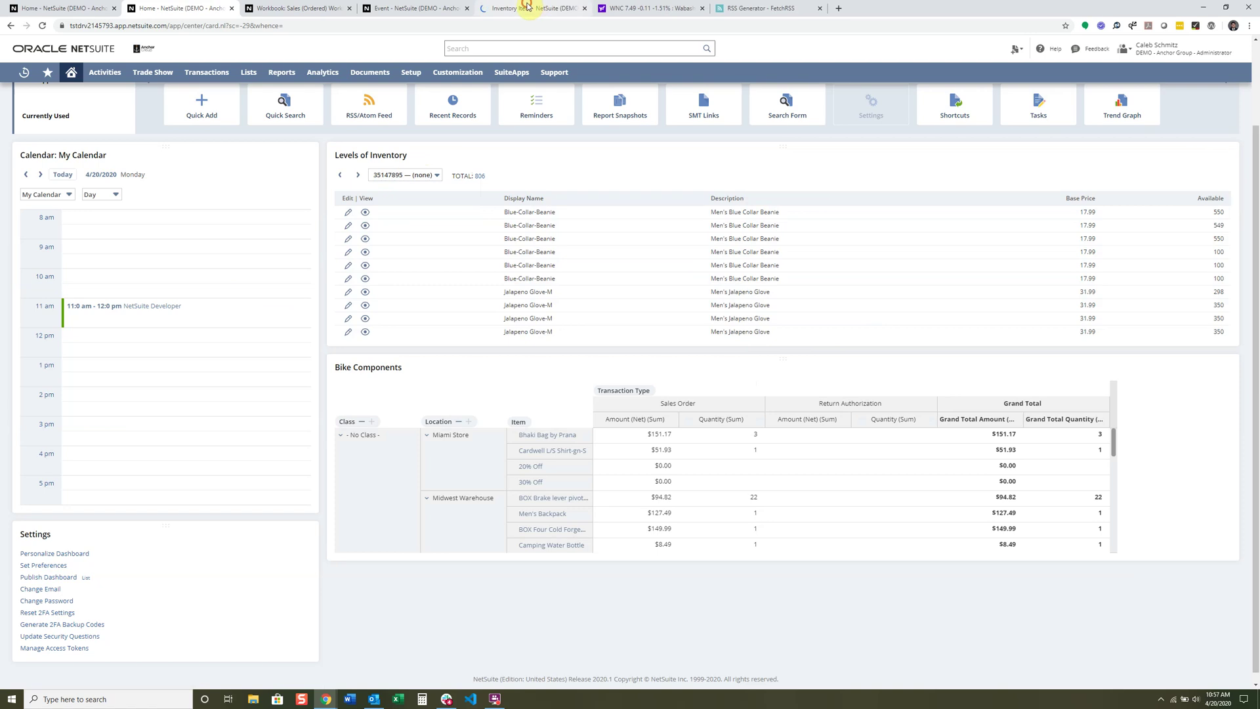
click(527, 7)
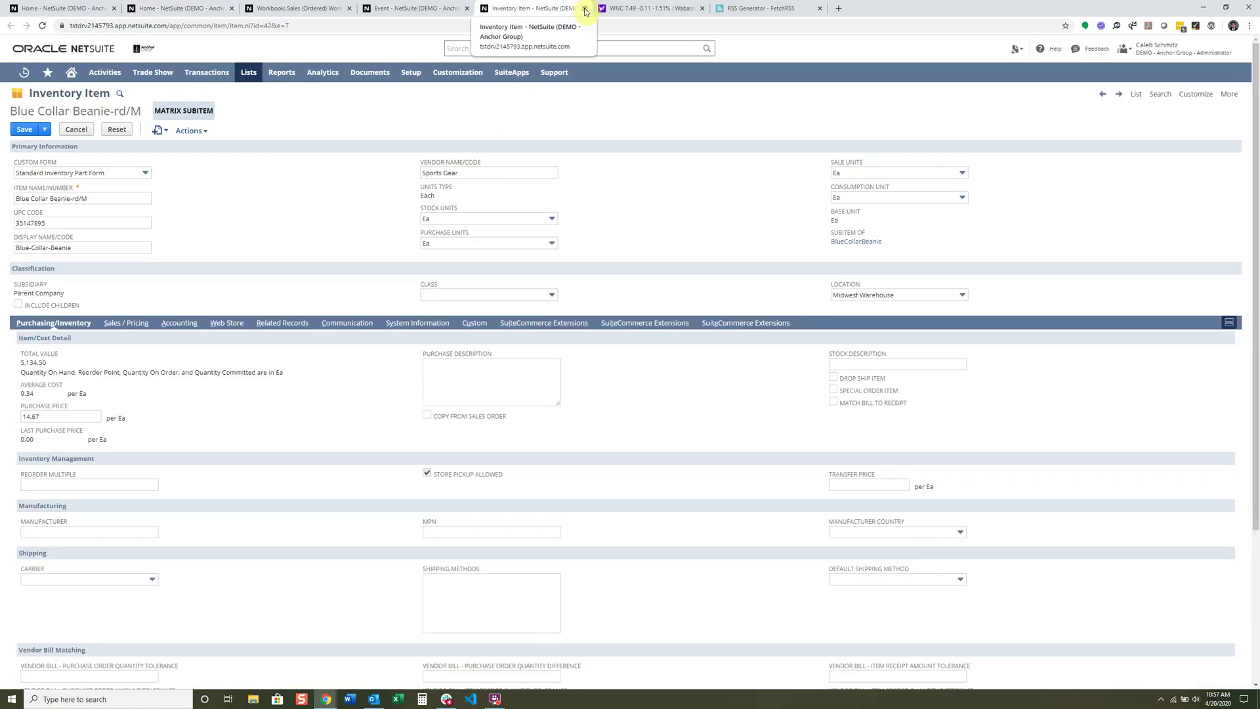
click(585, 9)
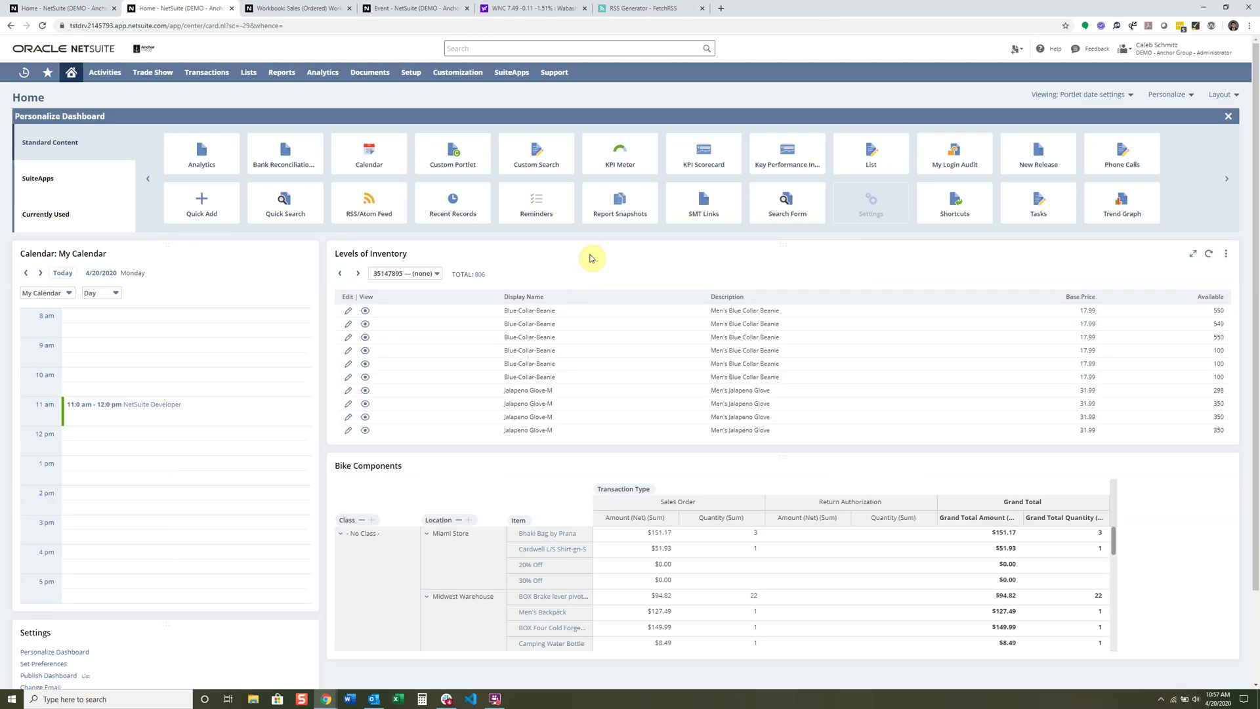
Step: Add a KPI Meter portlet and try Net Cash Flow, Merchandising Rule View and Income on it
click(622, 165)
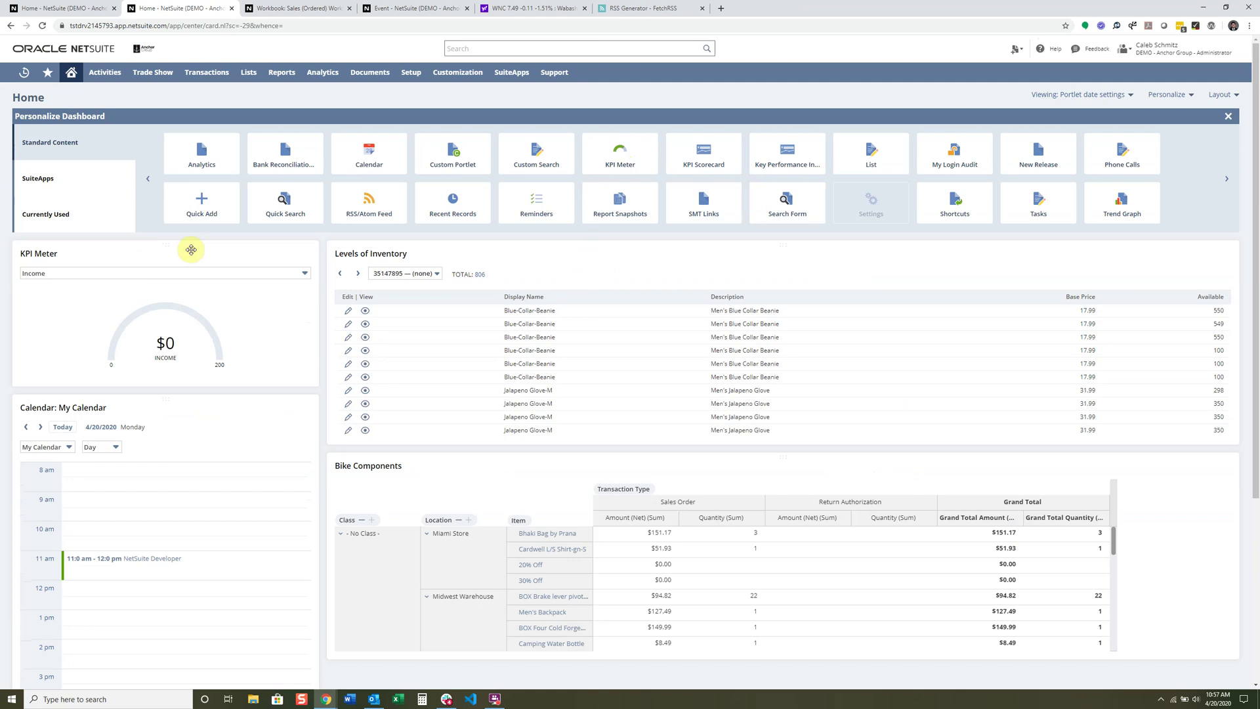
click(191, 283)
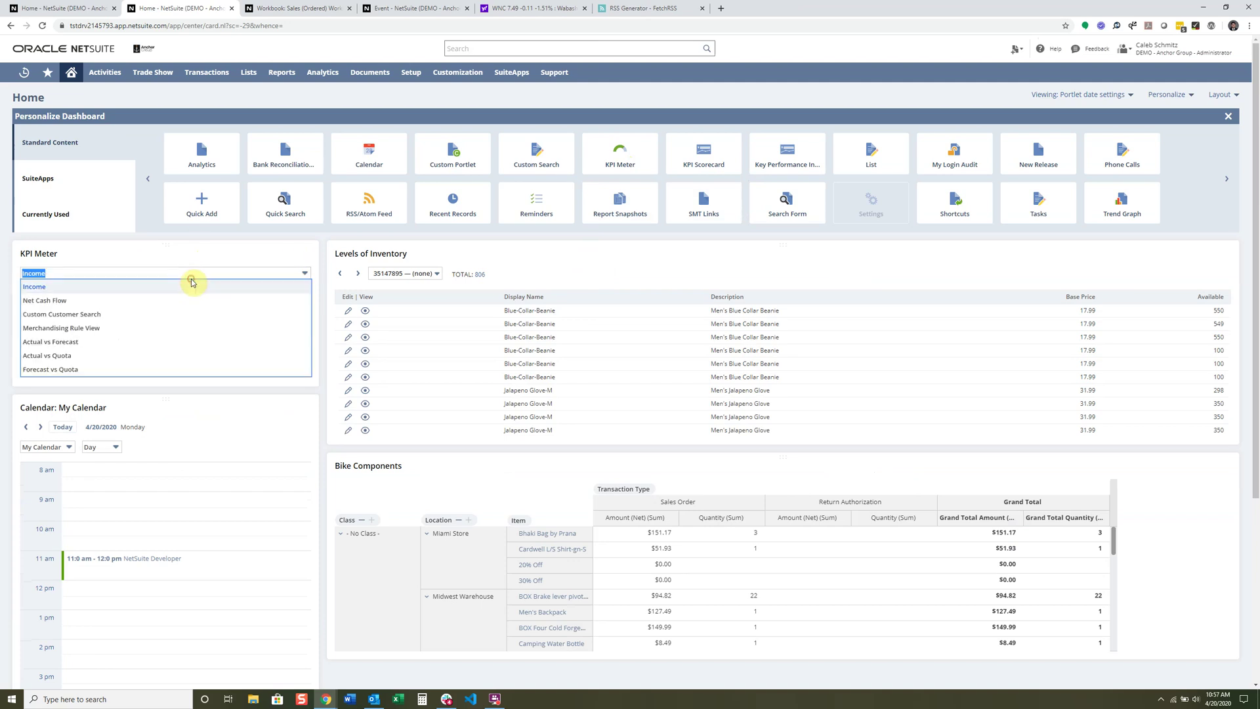
click(195, 301)
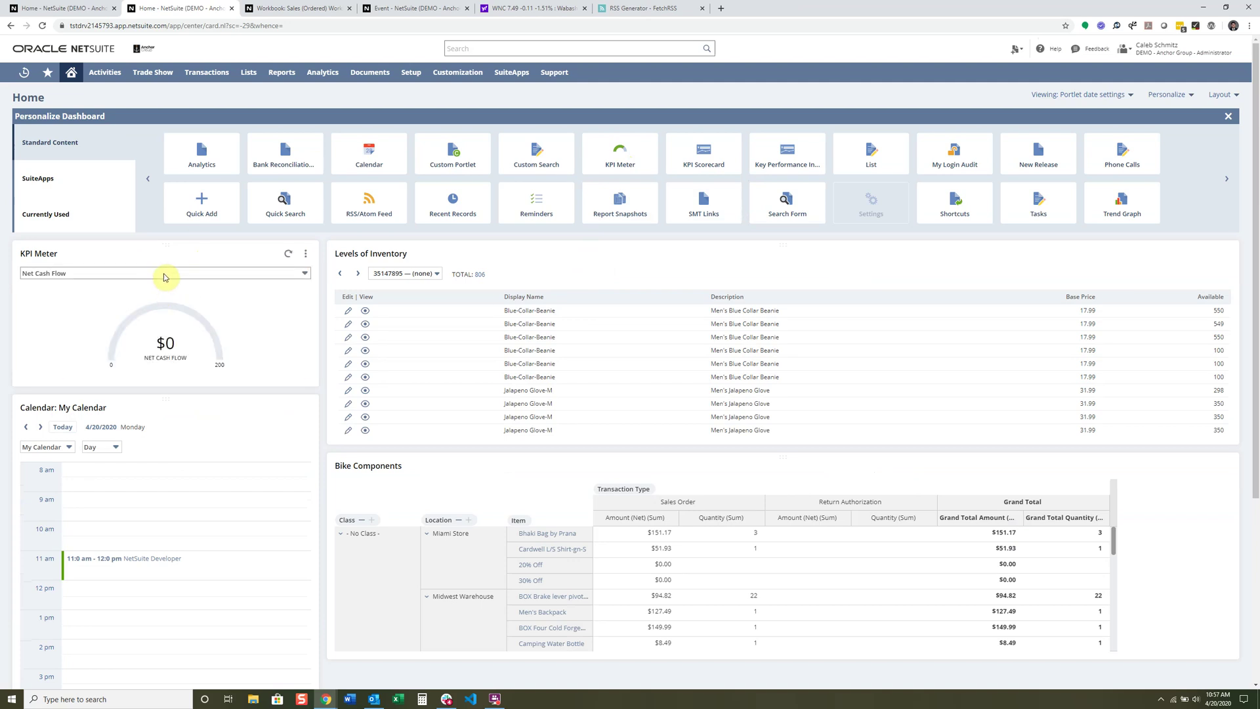
click(164, 273)
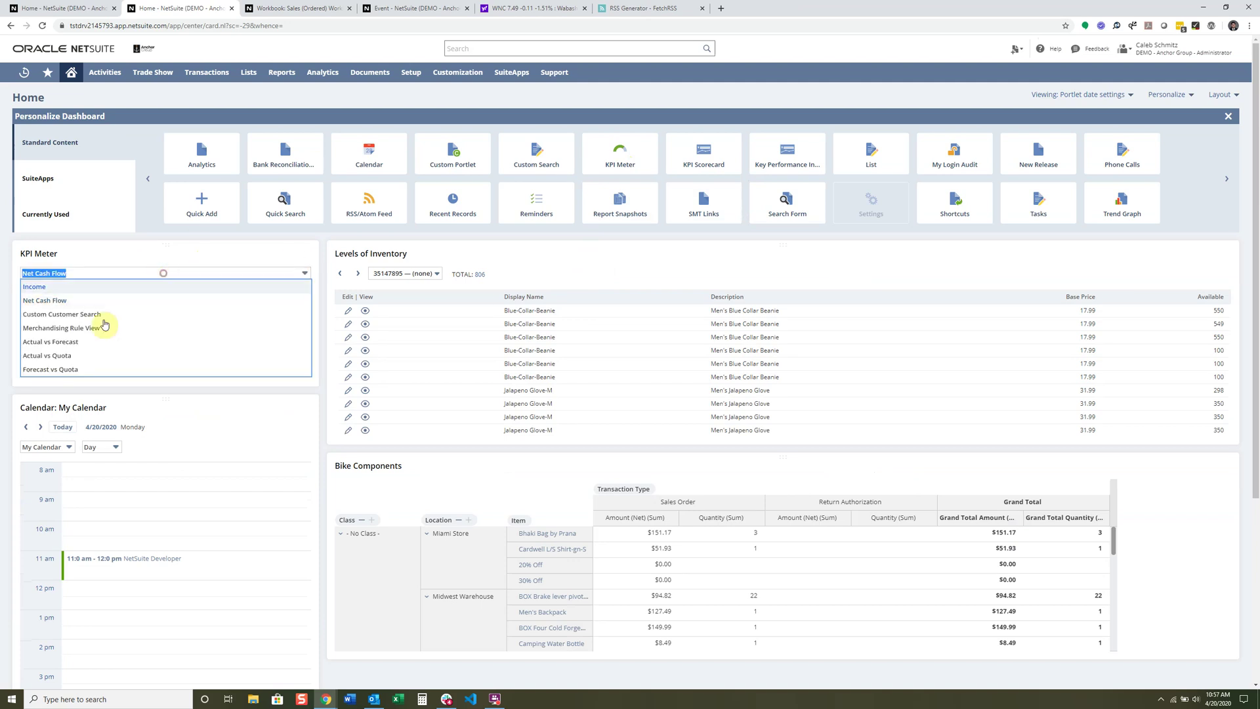
click(107, 329)
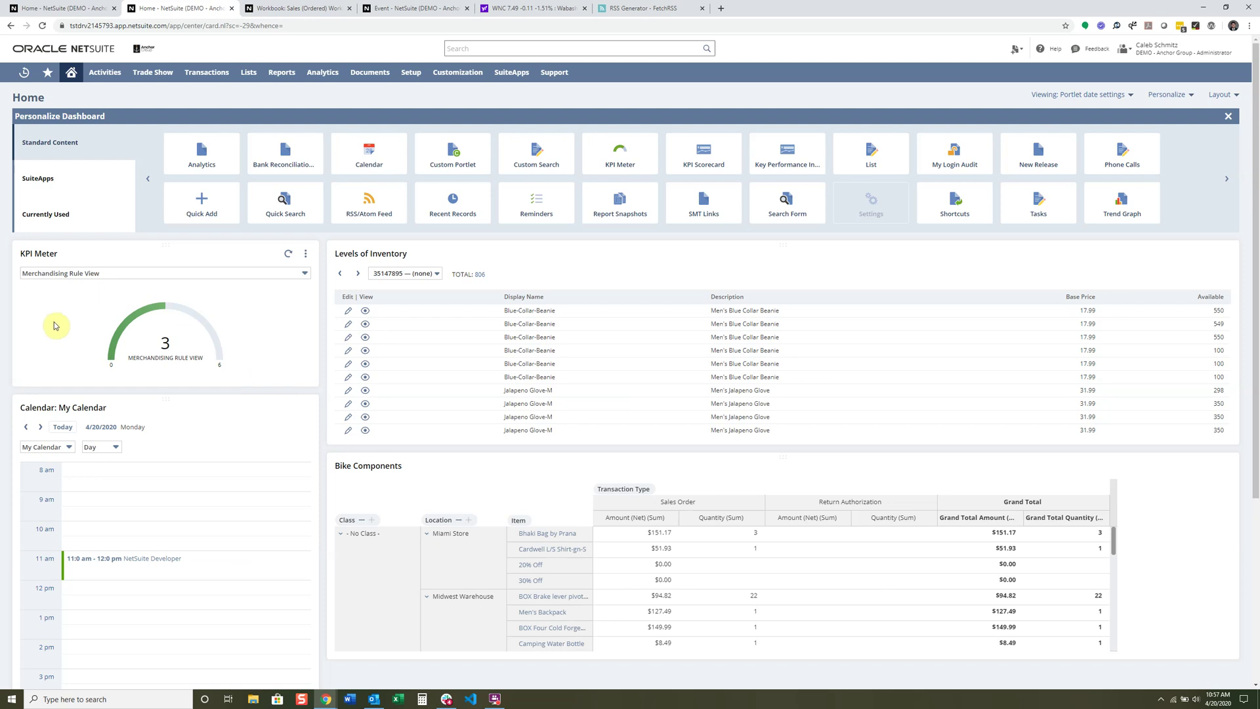
click(101, 274)
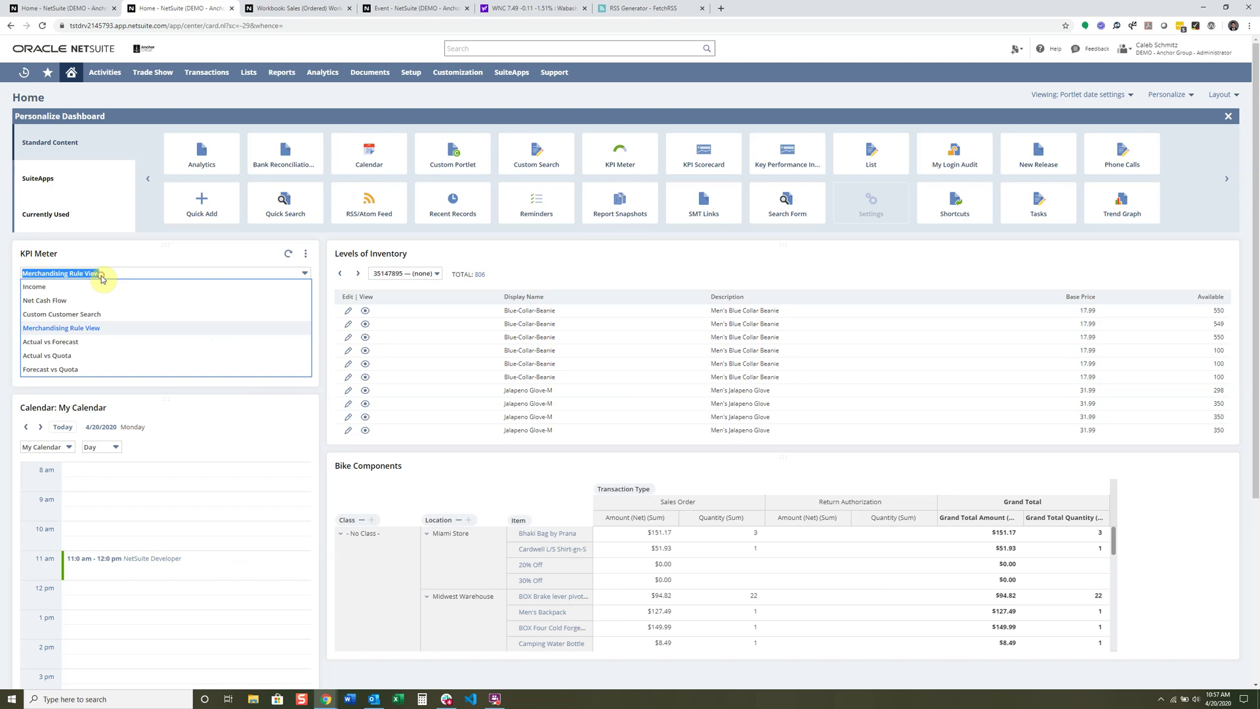
click(105, 286)
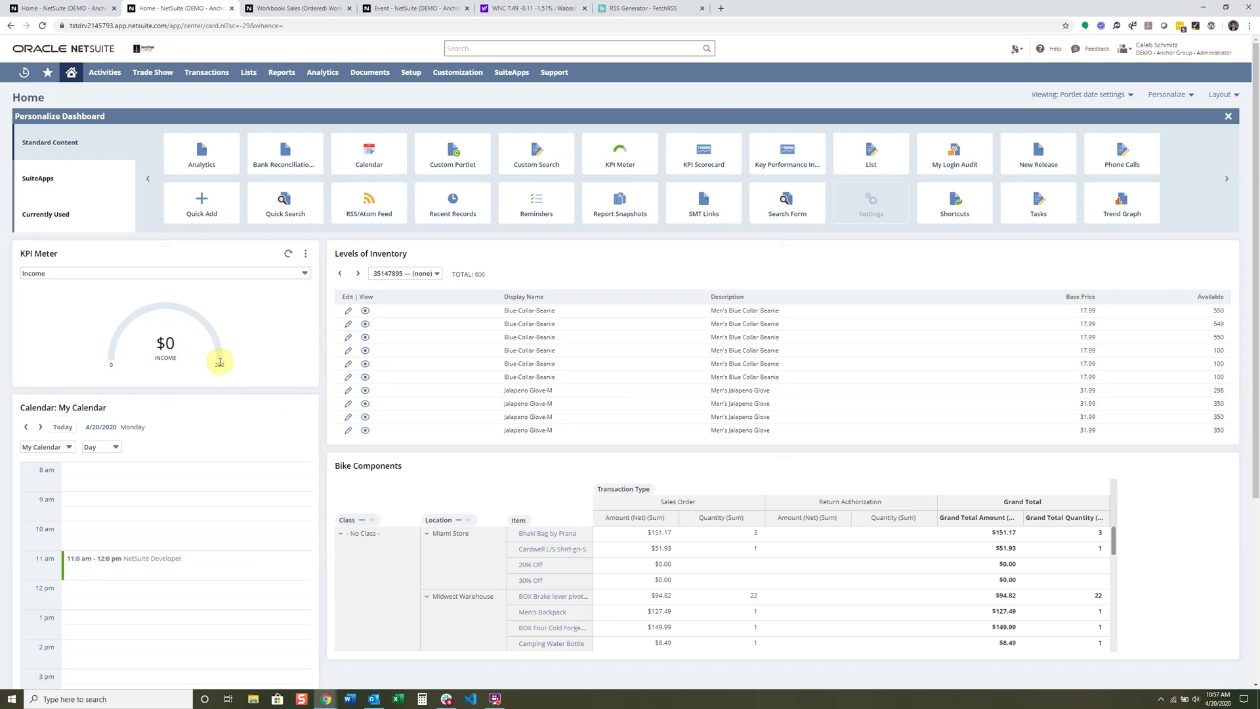
mouse_move(176, 348)
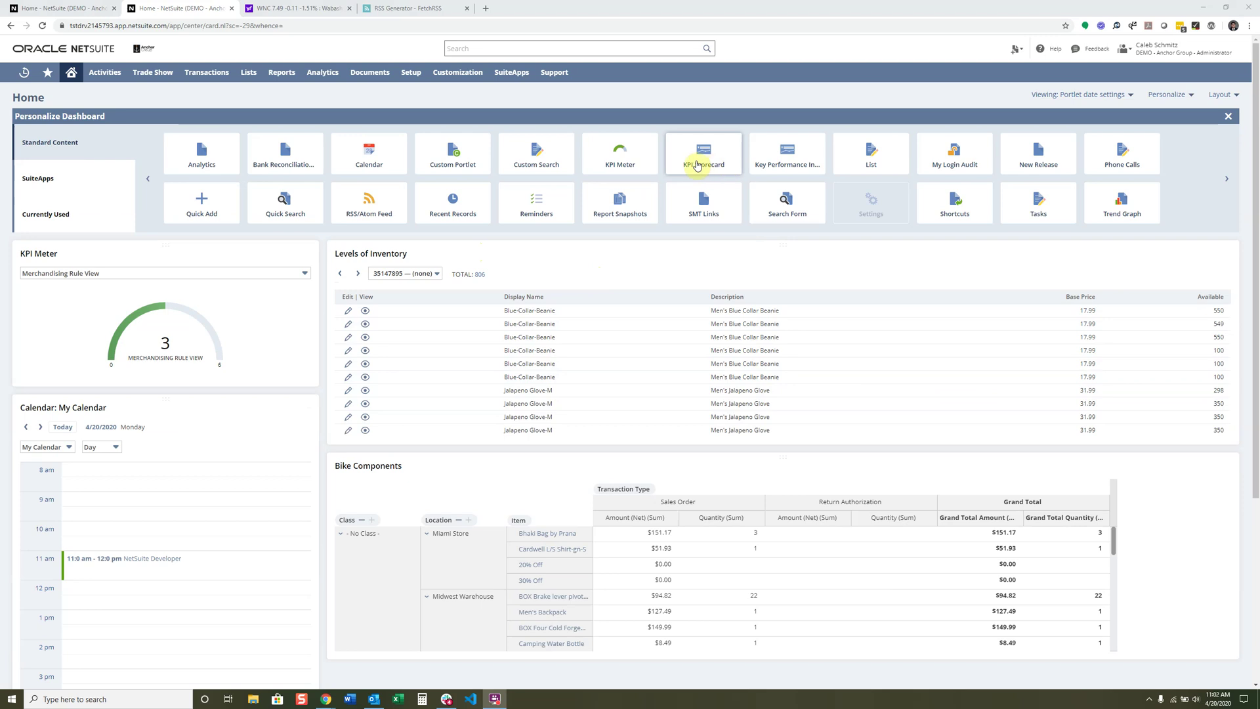
Step: Add a KPI Scorecard portlet above Bike Components set to Financial Ratios
drag(704, 164, 715, 449)
click(1227, 466)
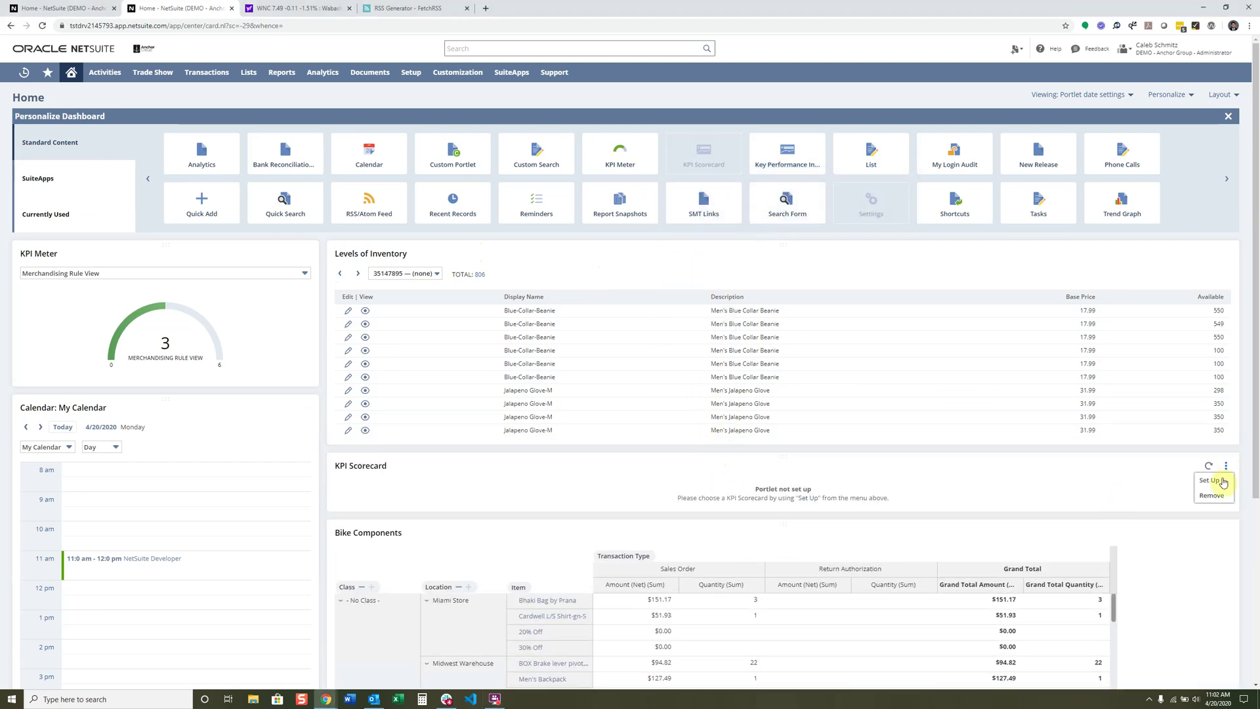
click(1220, 486)
click(565, 340)
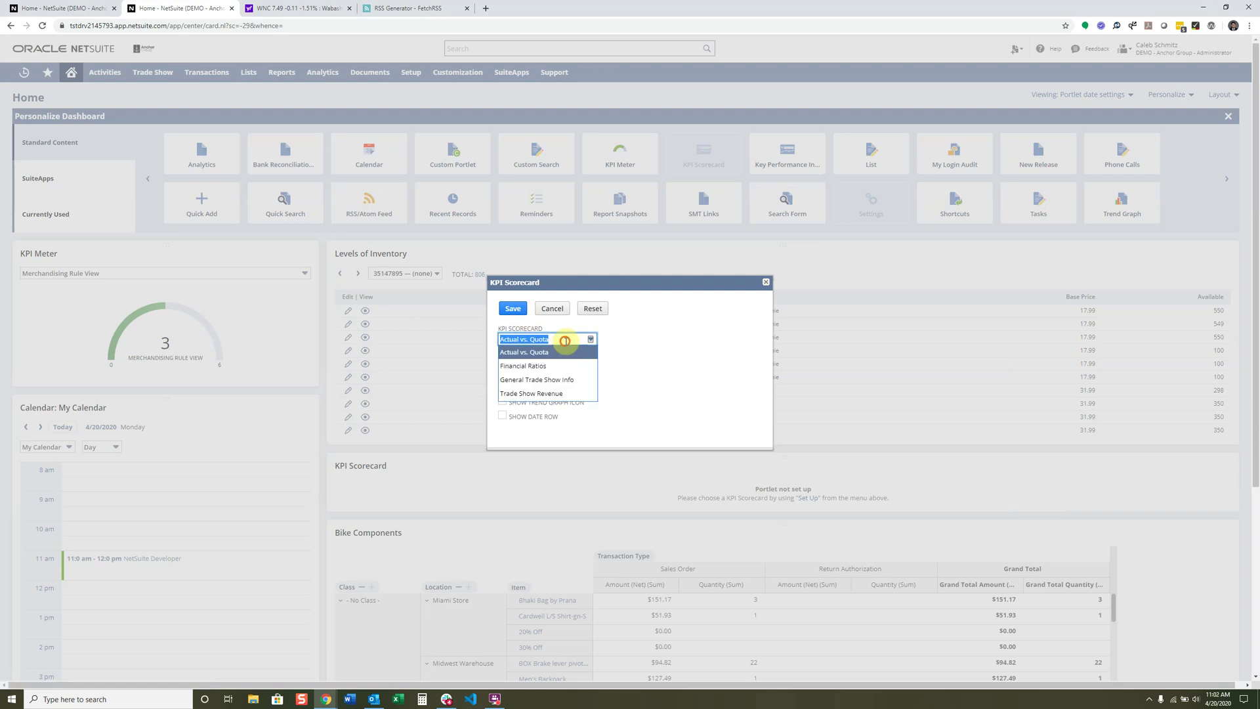
click(565, 366)
click(513, 309)
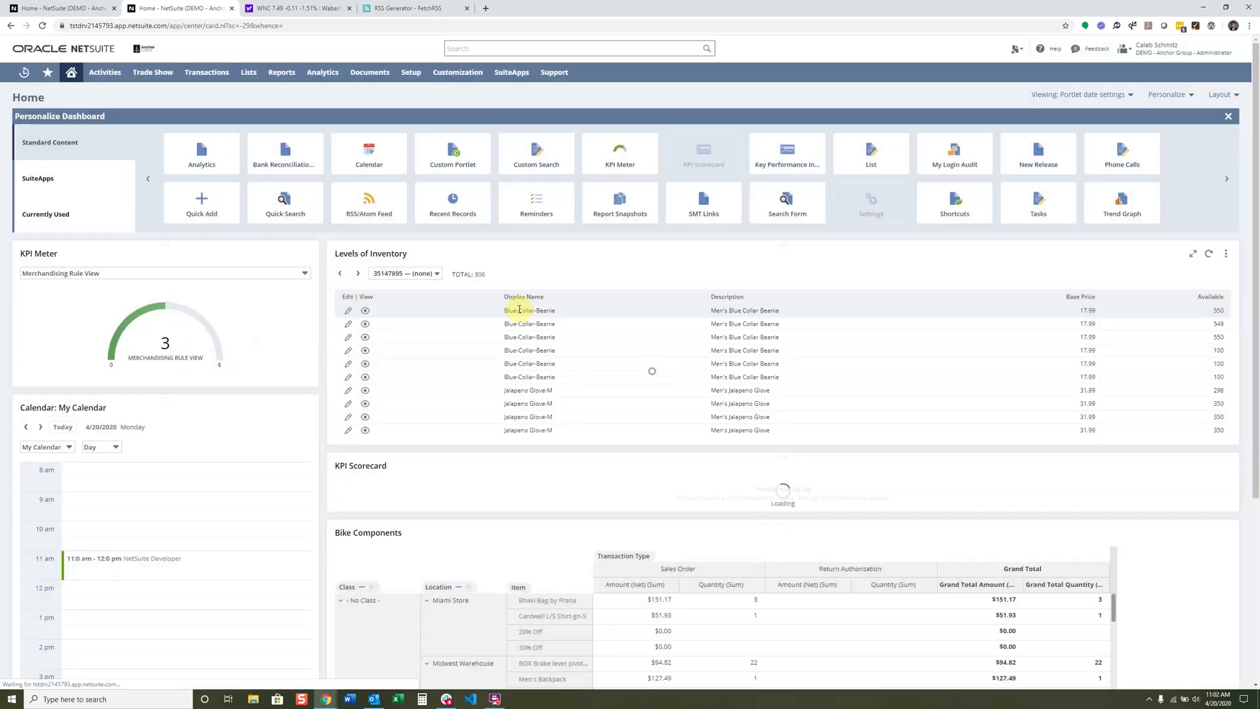
Step: Refresh the new Financial Ratios scorecard portlet
scroll(738, 487, down, 2)
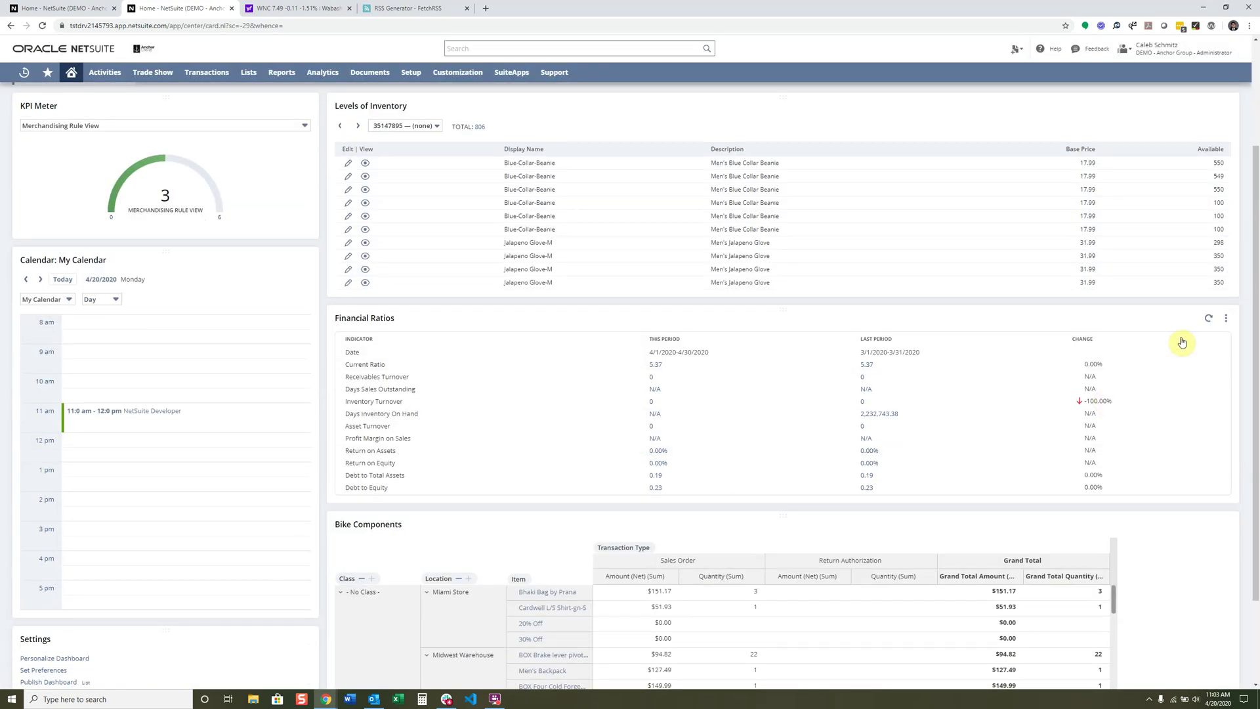
click(1208, 321)
click(1226, 318)
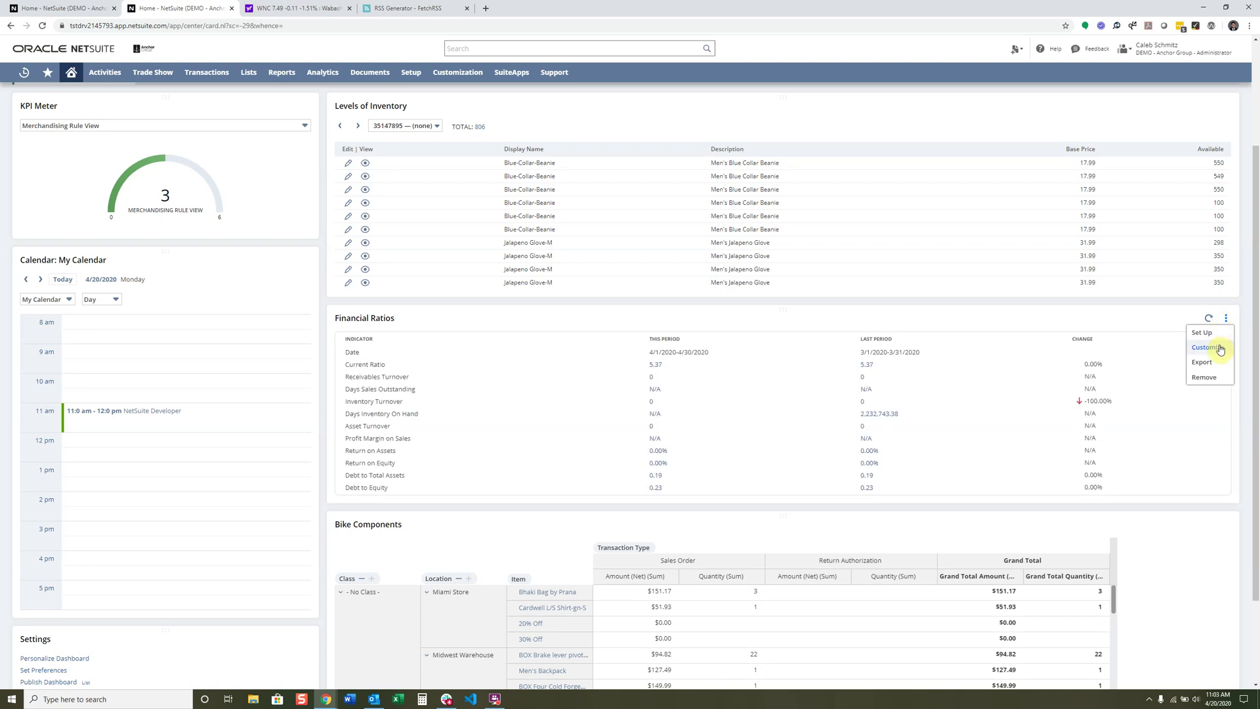
Step: Review the scorecard's KPIs, Periods, Custom, Highlighting and Audience subtabs, then save it unchanged
click(1219, 348)
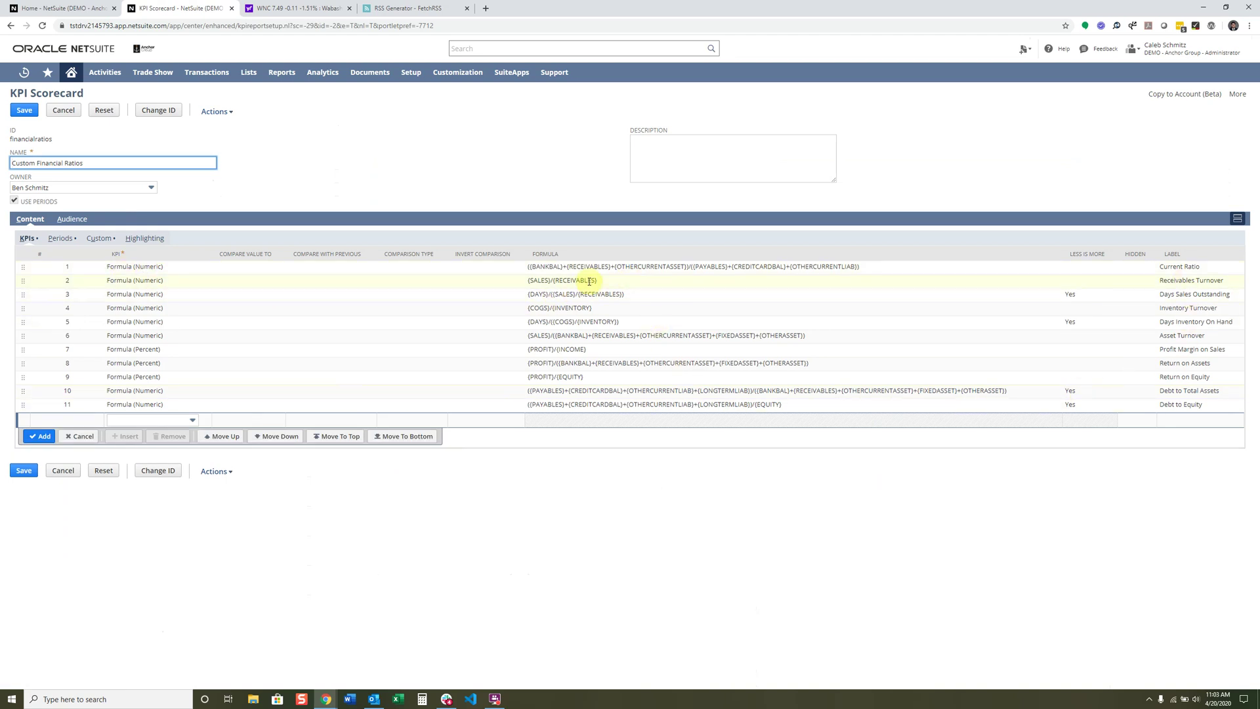
click(27, 239)
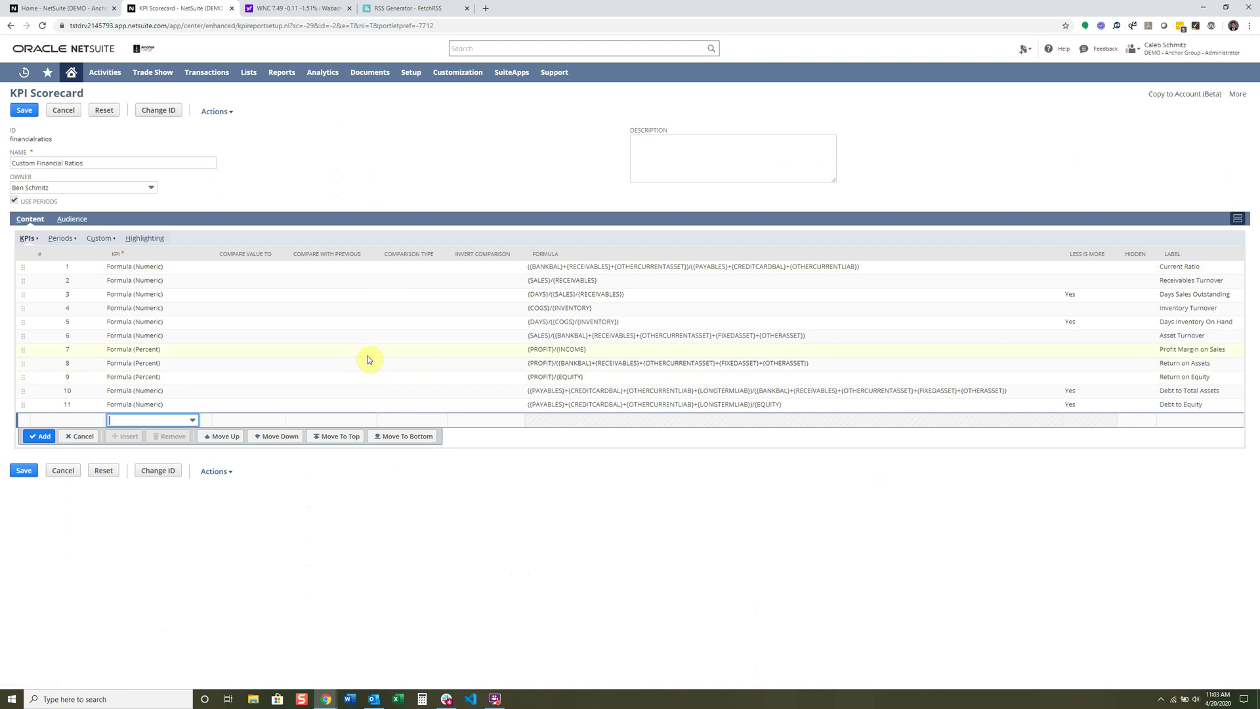
click(59, 239)
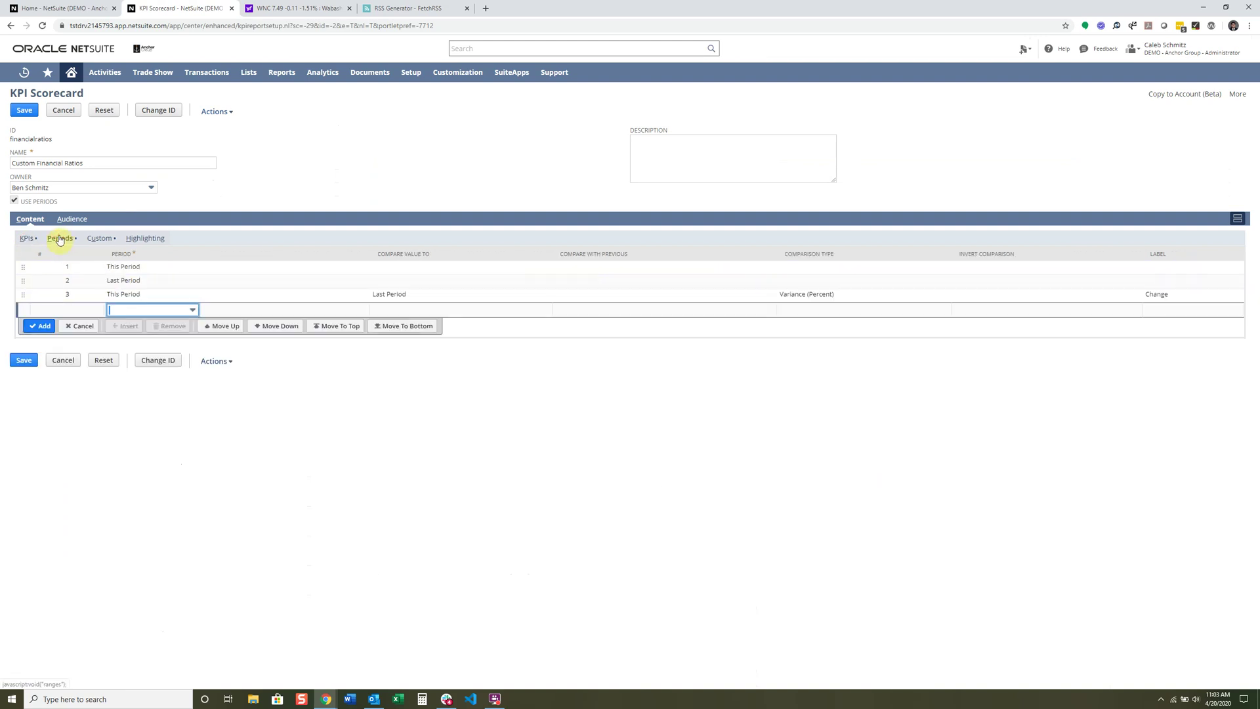
click(102, 239)
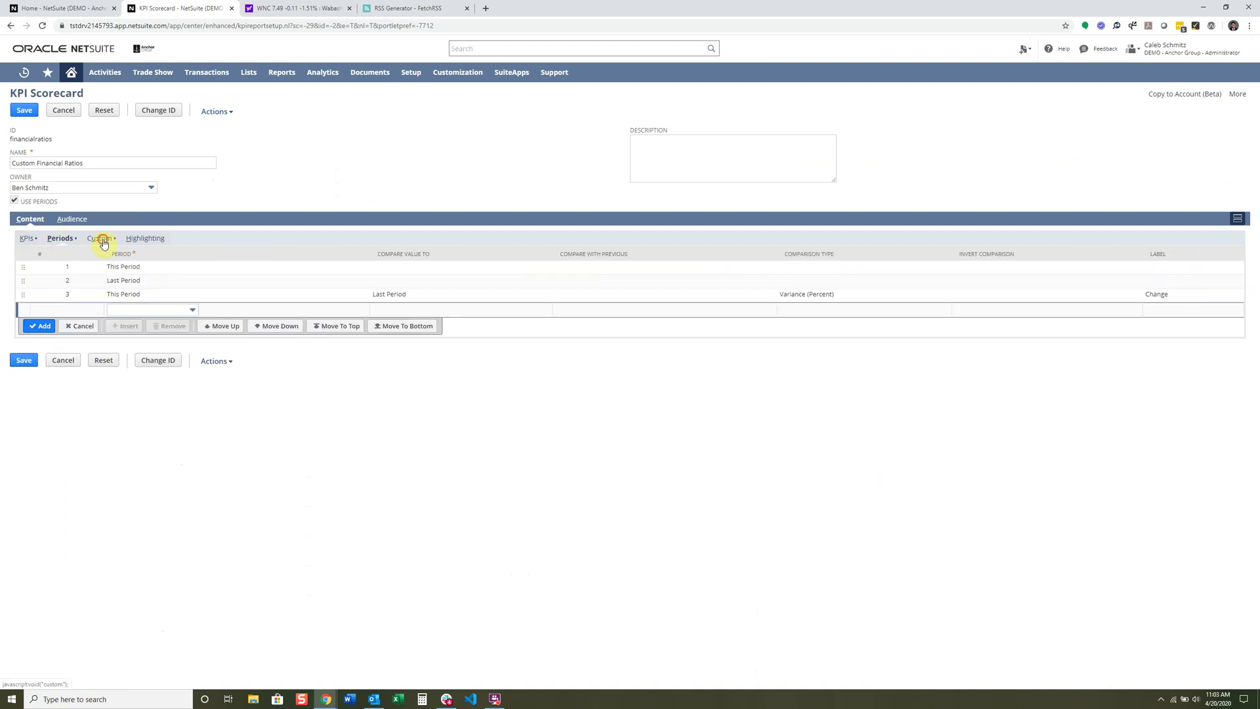
click(156, 240)
click(72, 219)
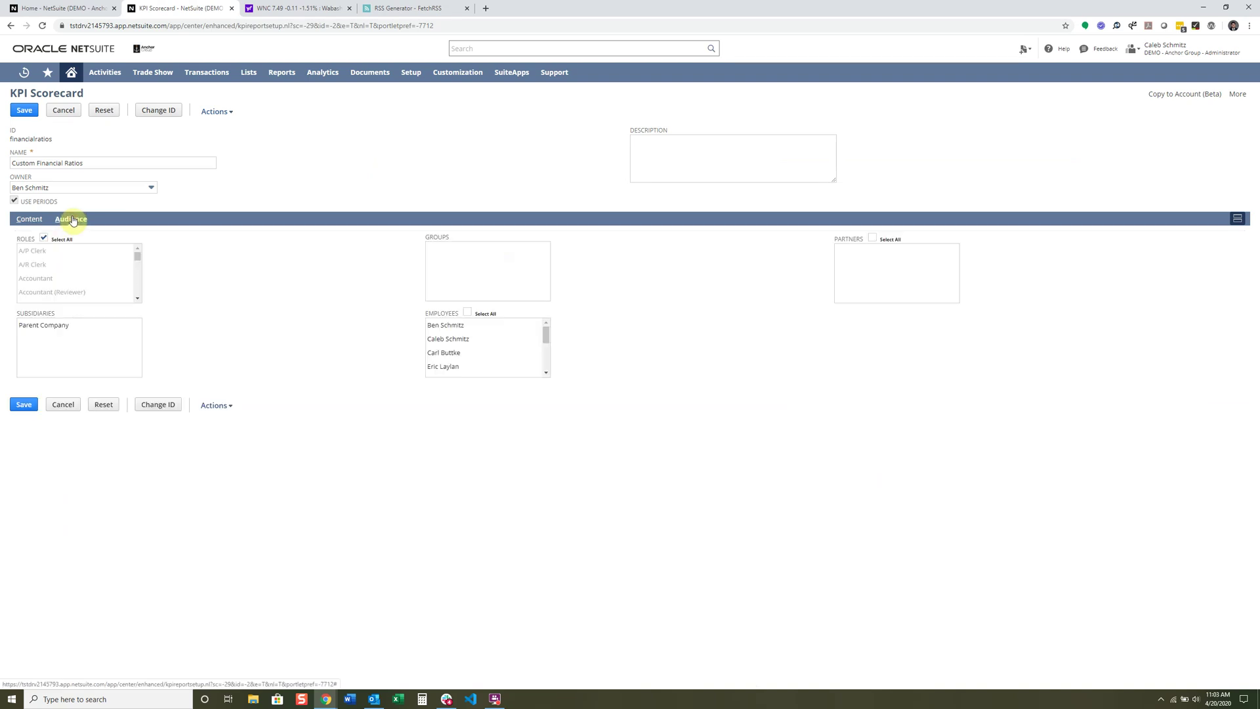
click(16, 221)
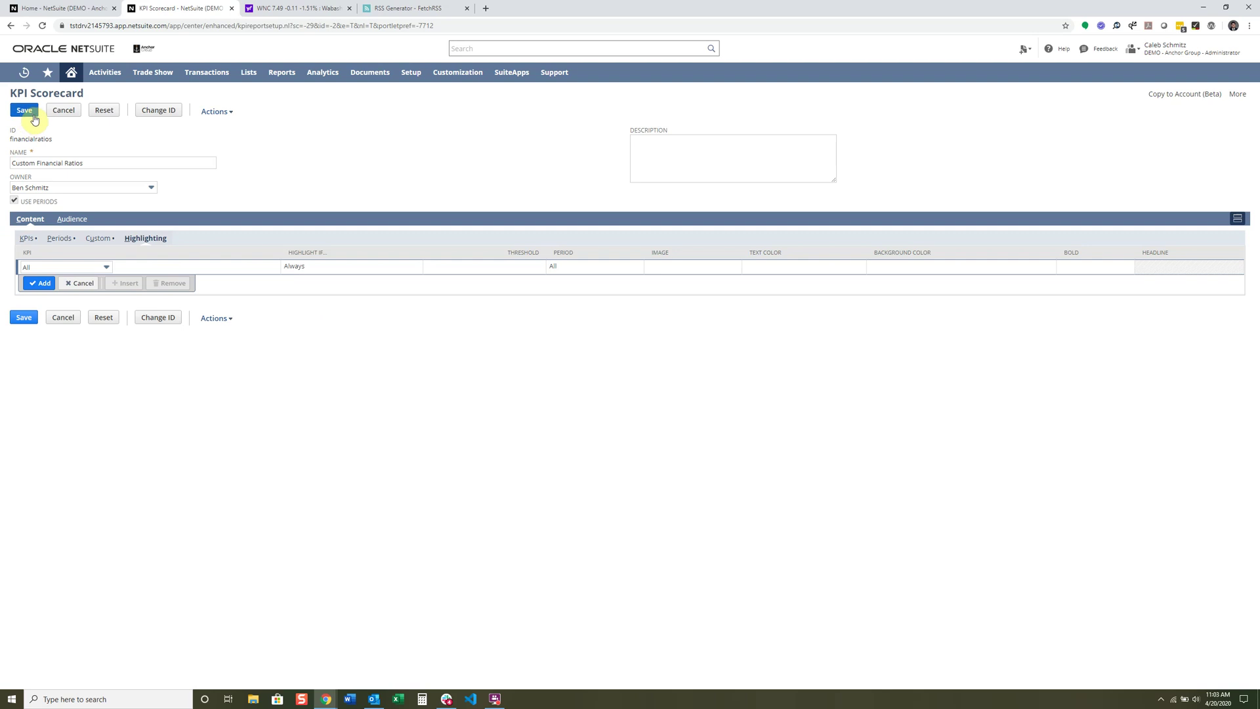
click(29, 112)
click(680, 84)
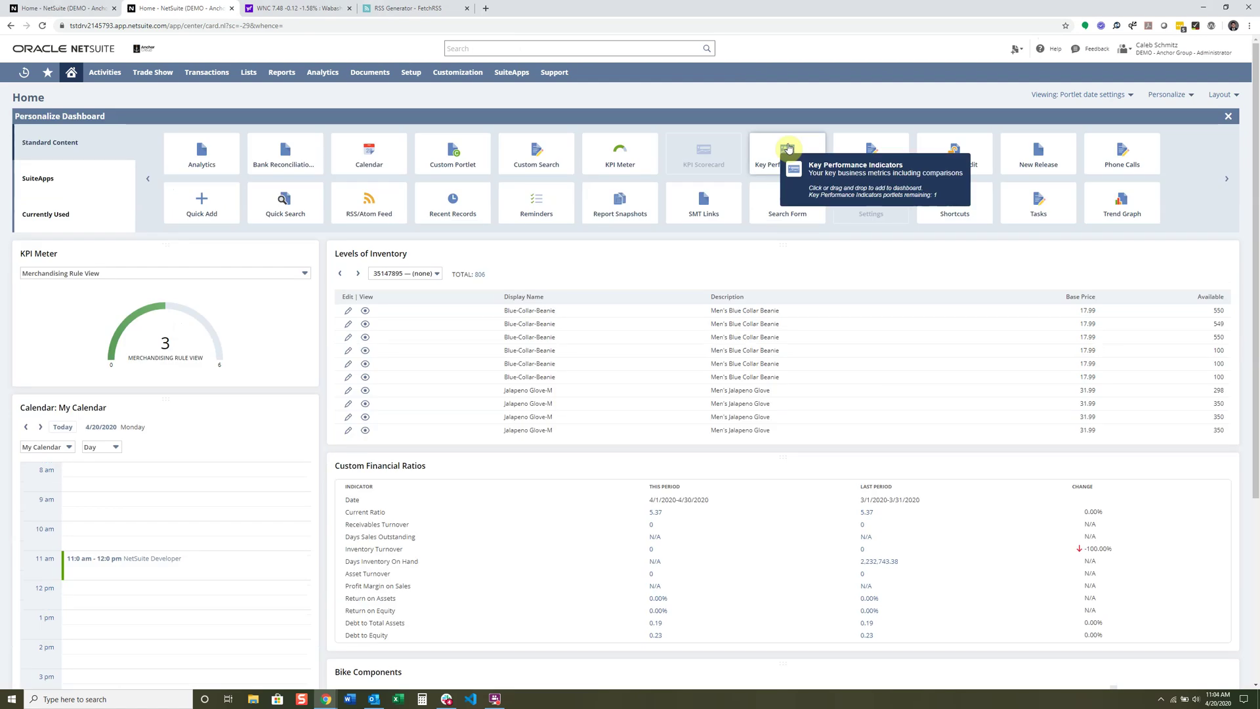
Step: Add Key Performance Indicators and List portlets below Levels of Inventory, setting the List type to Item
drag(787, 148, 737, 428)
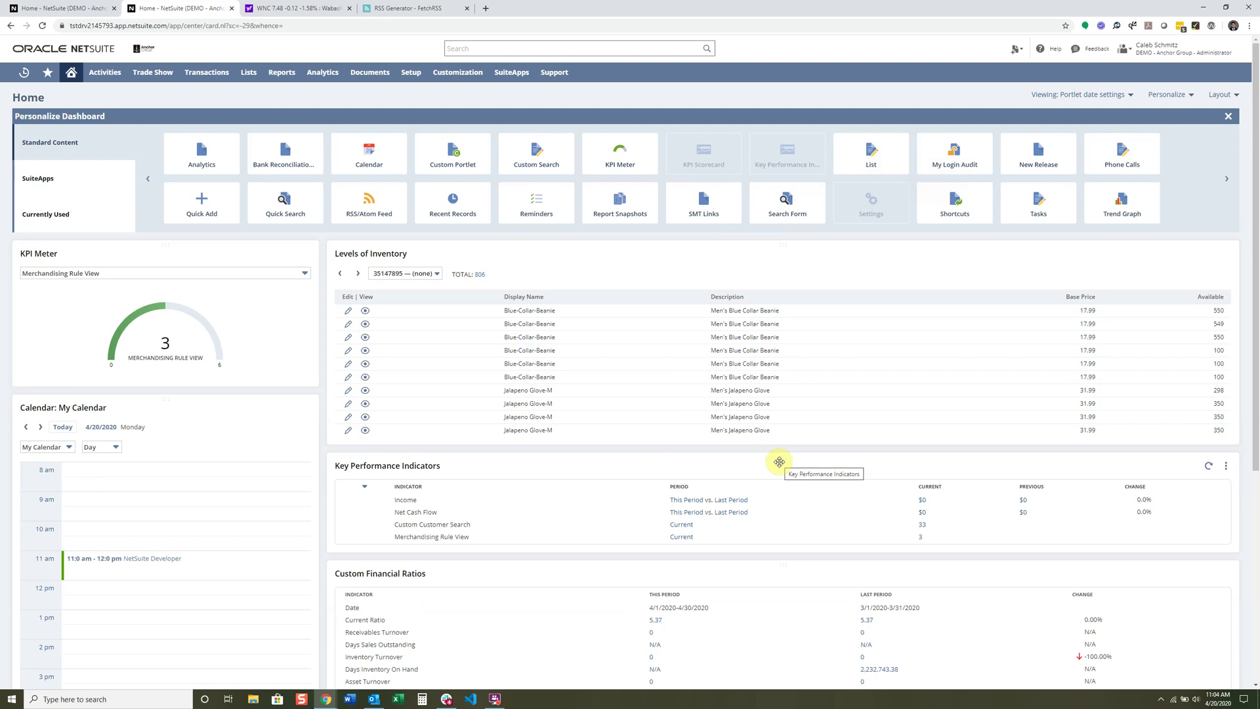
drag(872, 156, 816, 285)
click(1225, 467)
click(1212, 480)
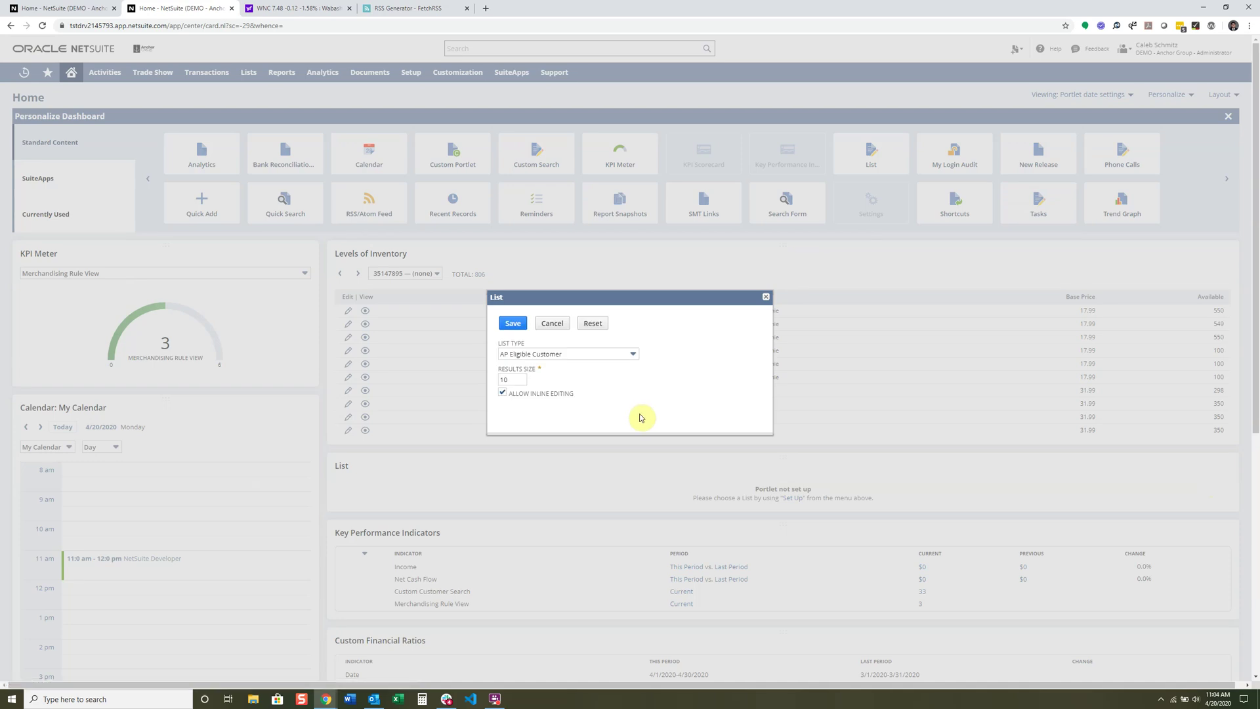
click(530, 353)
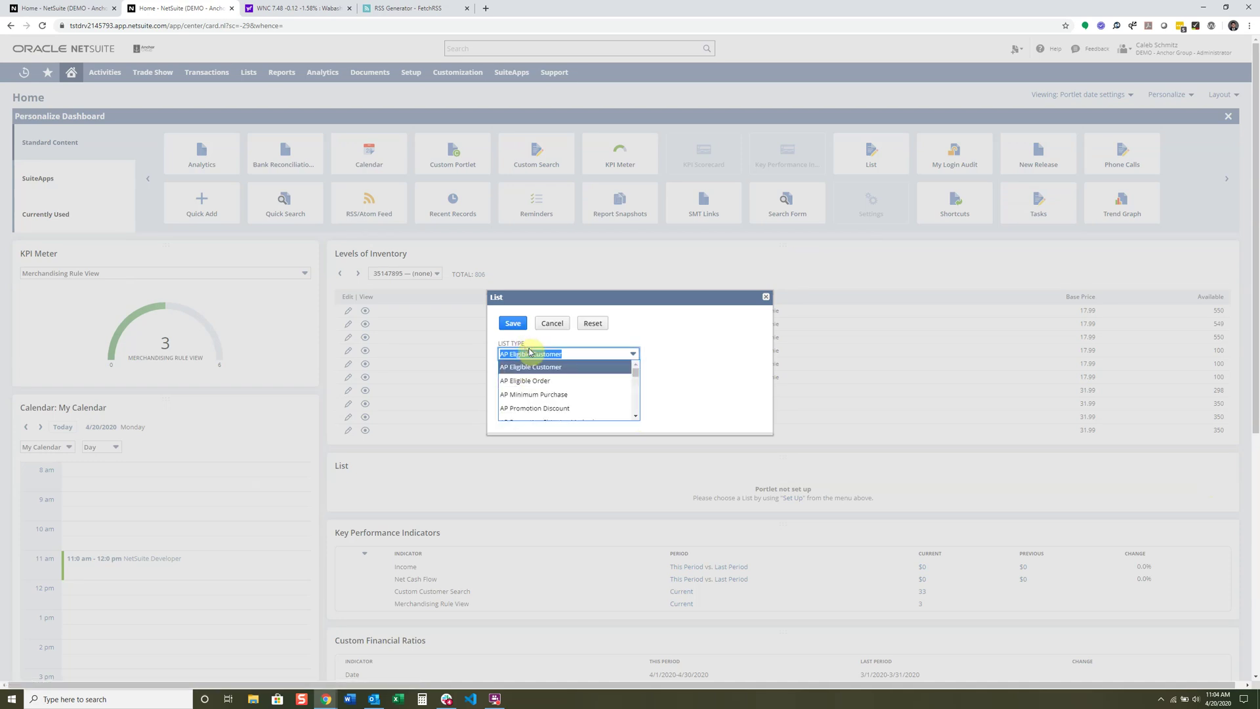
text(Item)
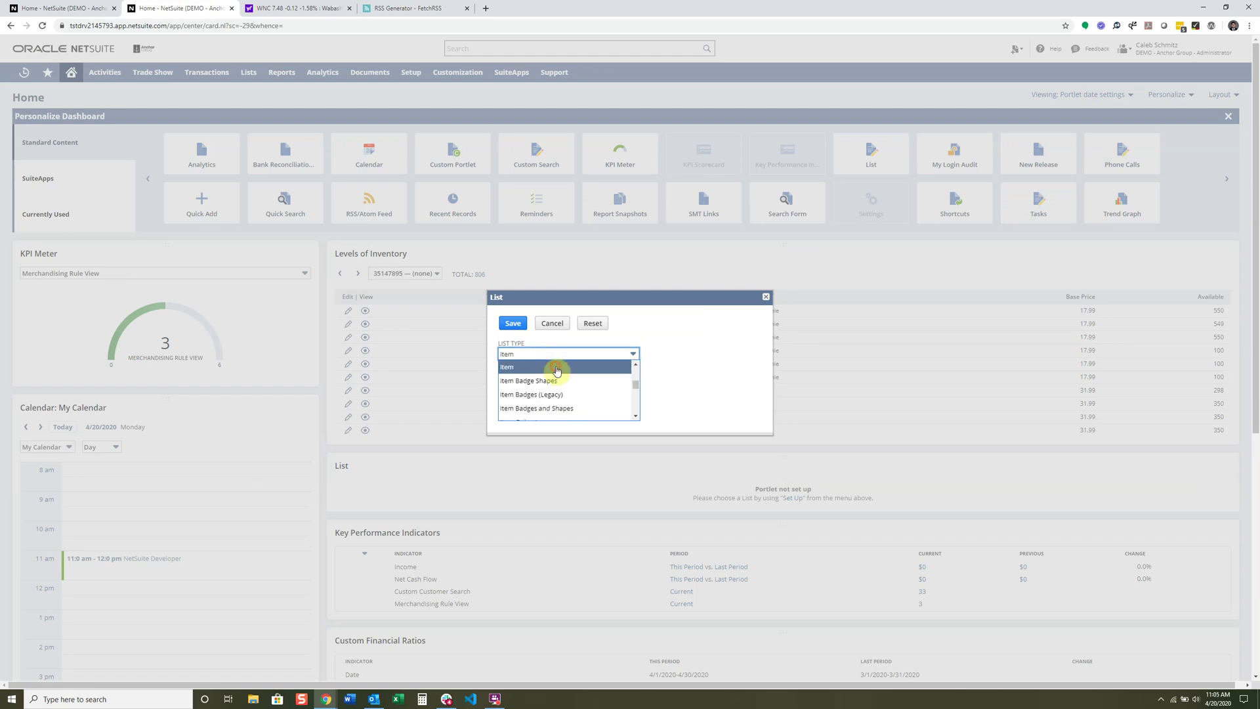
click(680, 366)
click(512, 323)
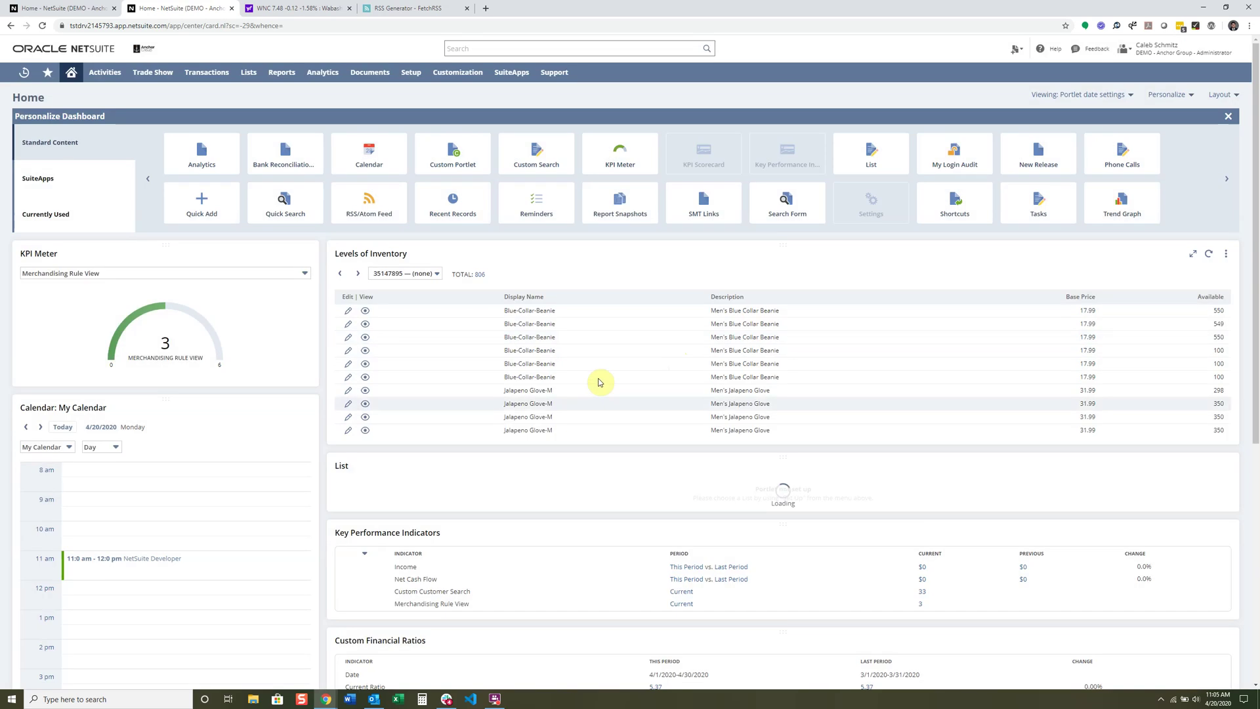
Step: Open the Lists > Accounting > Items list in a separate browser tab
scroll(935, 591, down, 2)
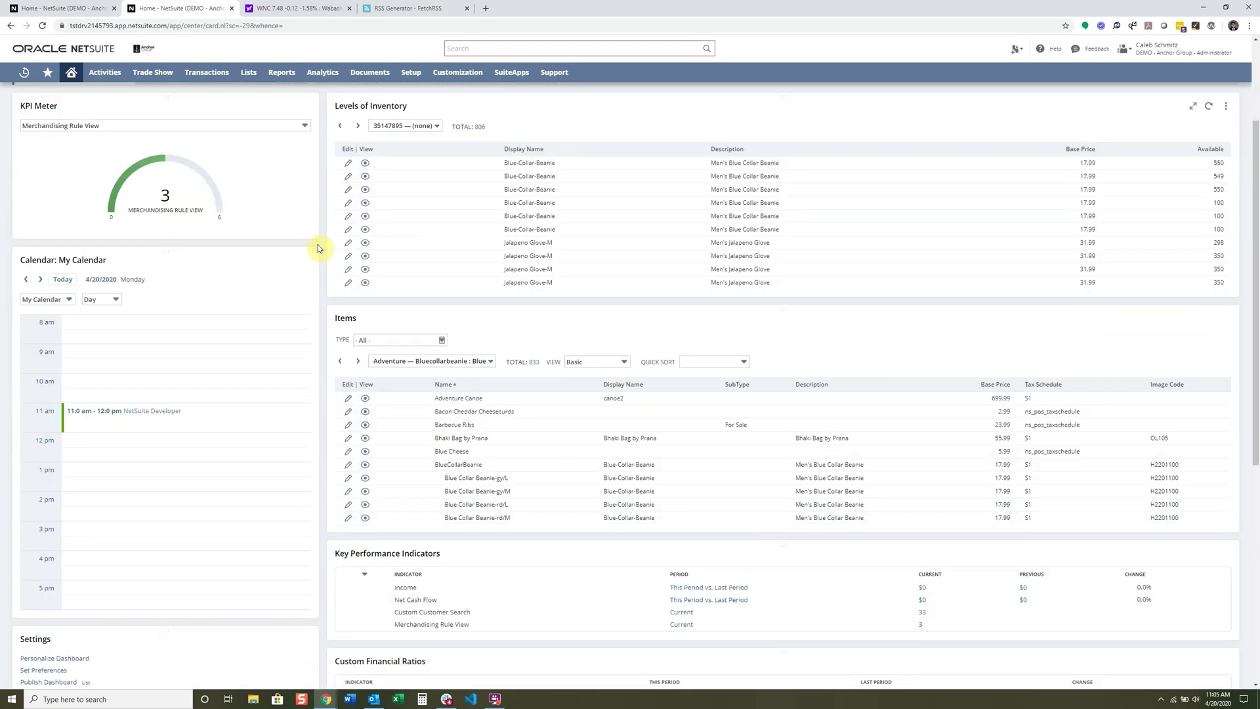
mouse_move(250, 69)
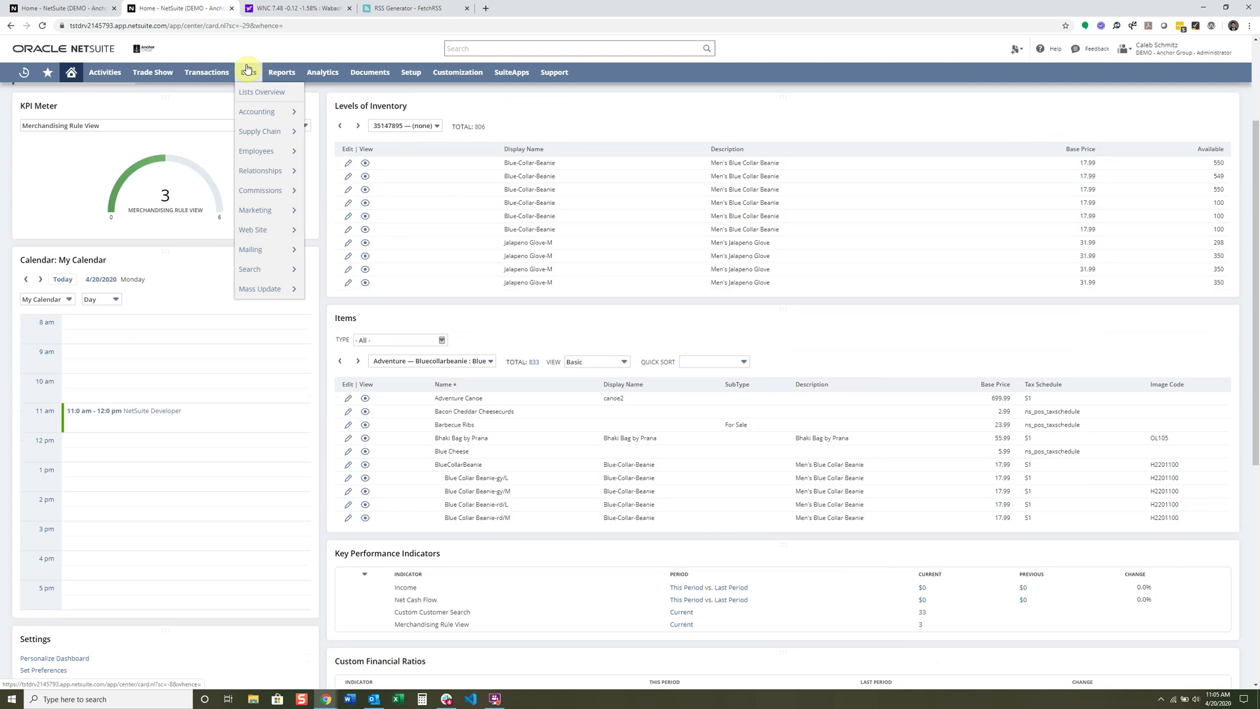
mouse_move(248, 113)
middle_click(364, 171)
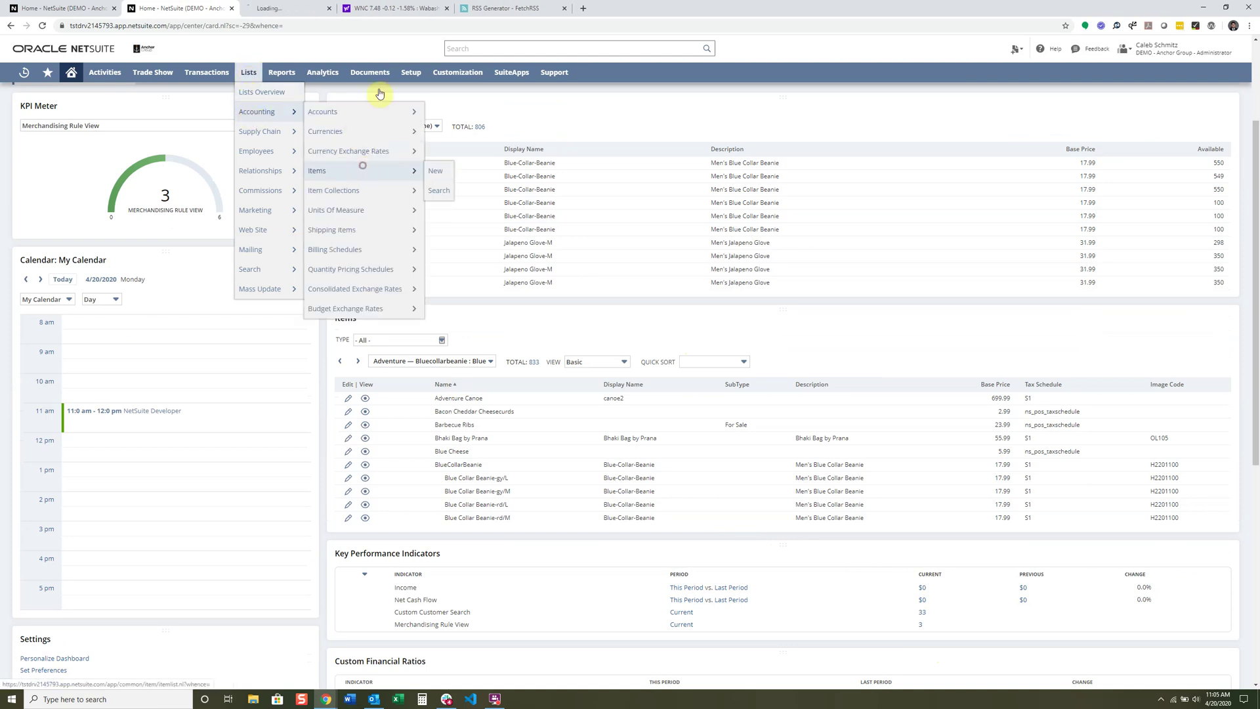
click(301, 9)
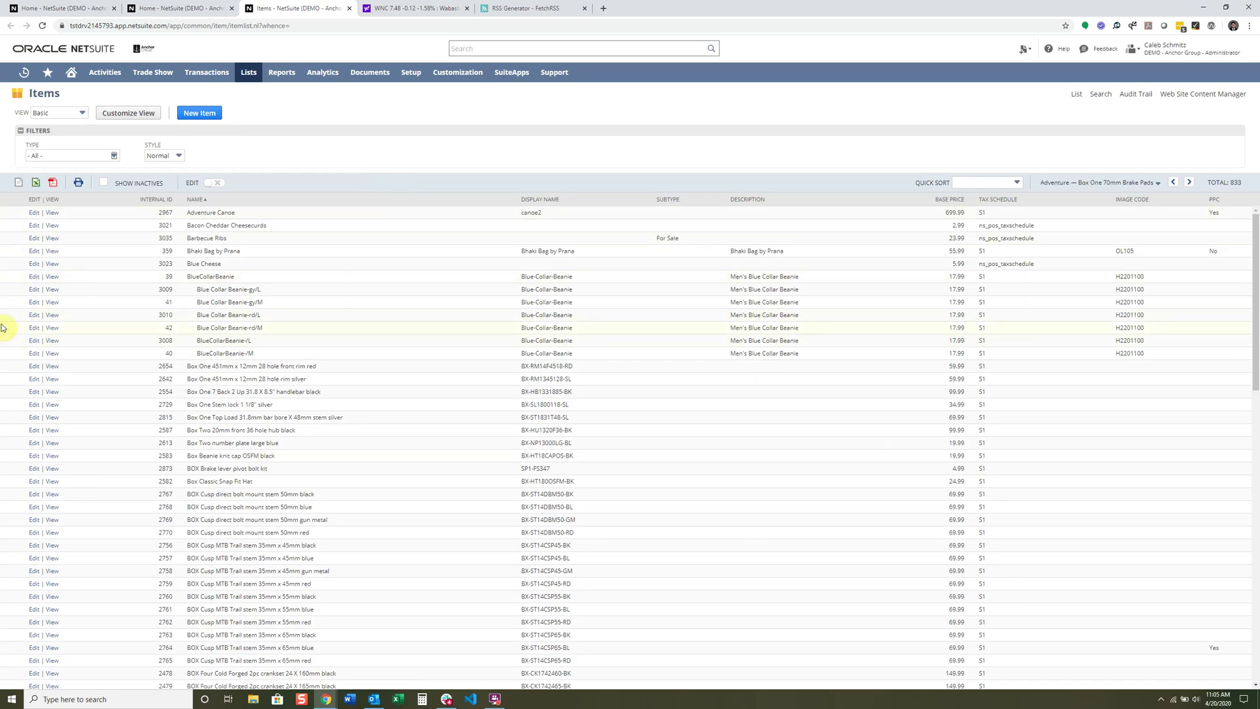
Step: Back on Home, add the My Login Audit portlet to the dashboard
click(190, 6)
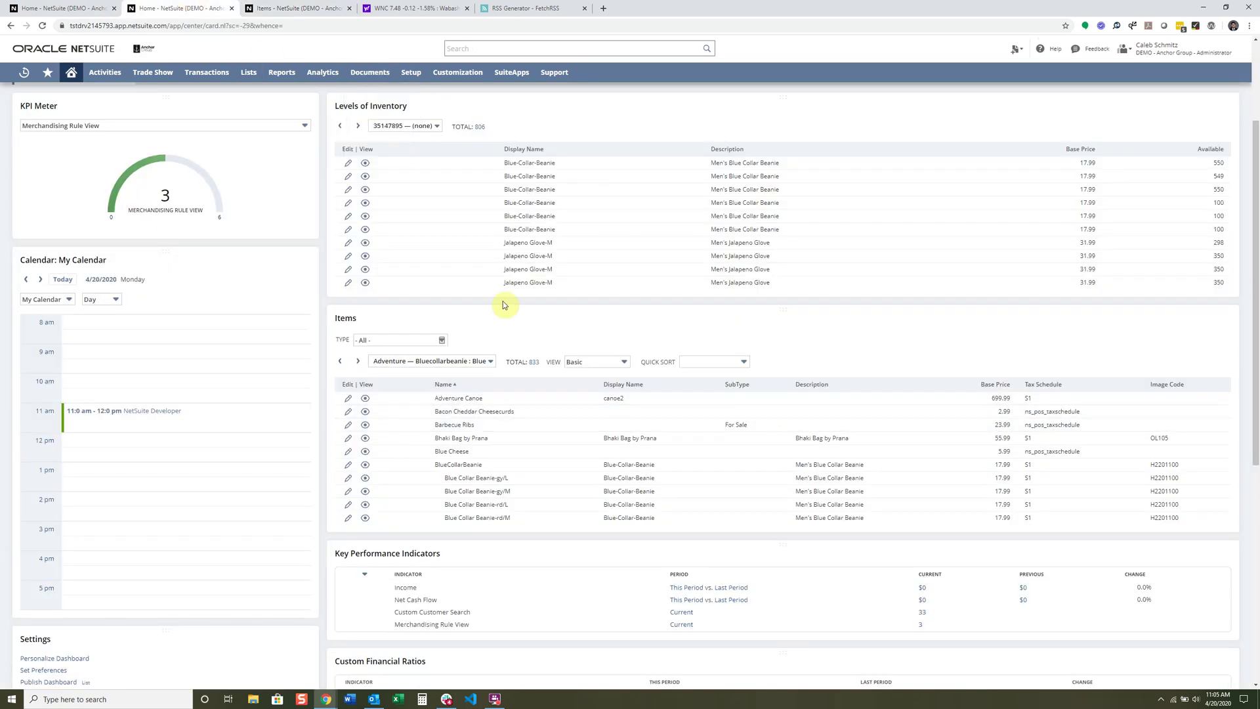
scroll(504, 304, up, 2)
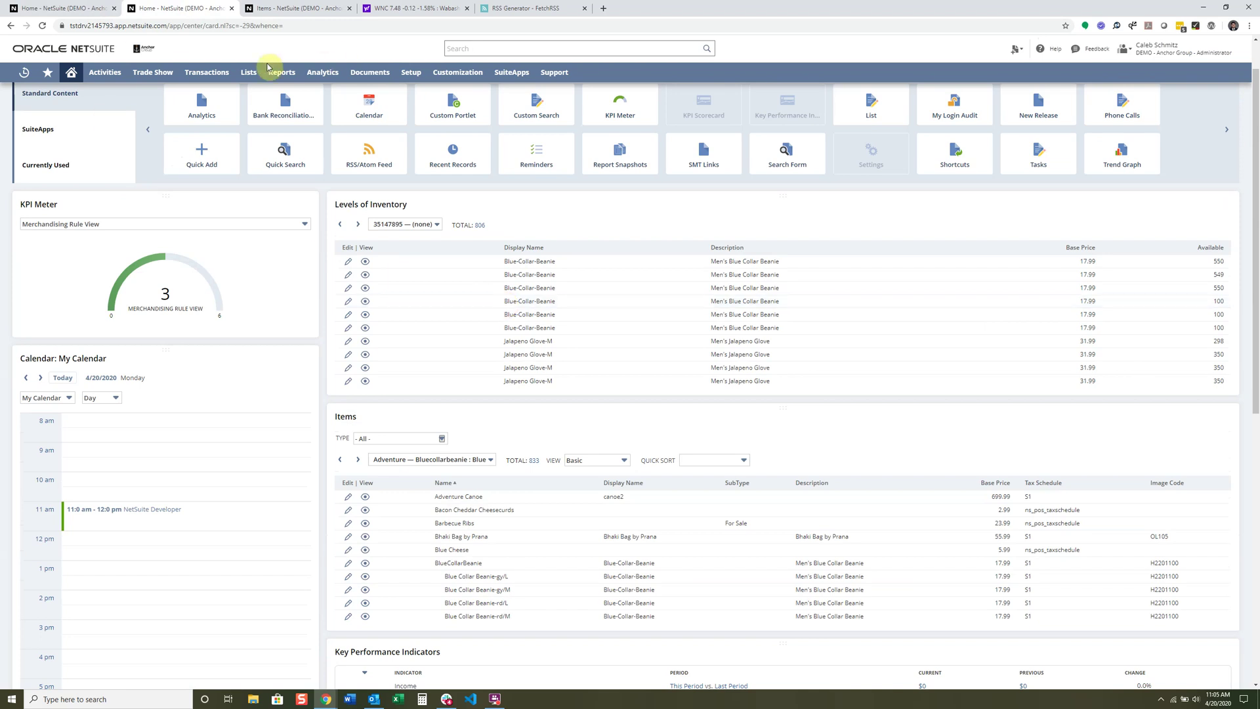
click(951, 118)
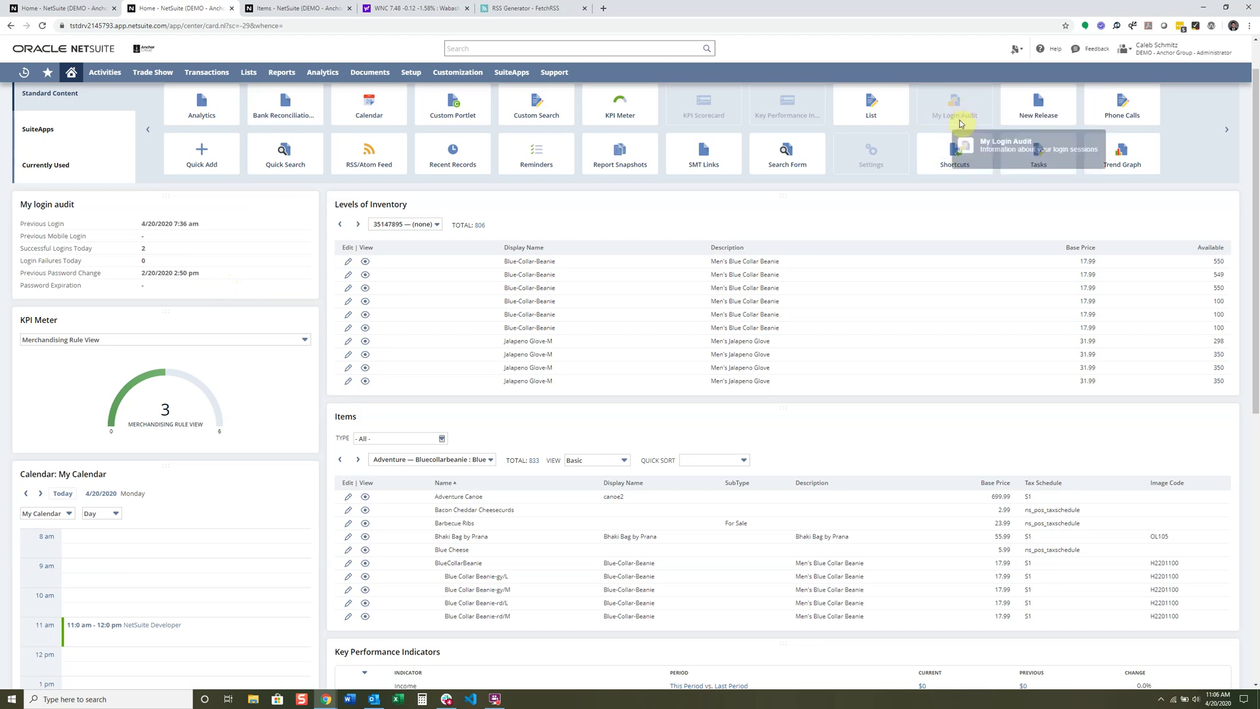
scroll(135, 286, up, 1)
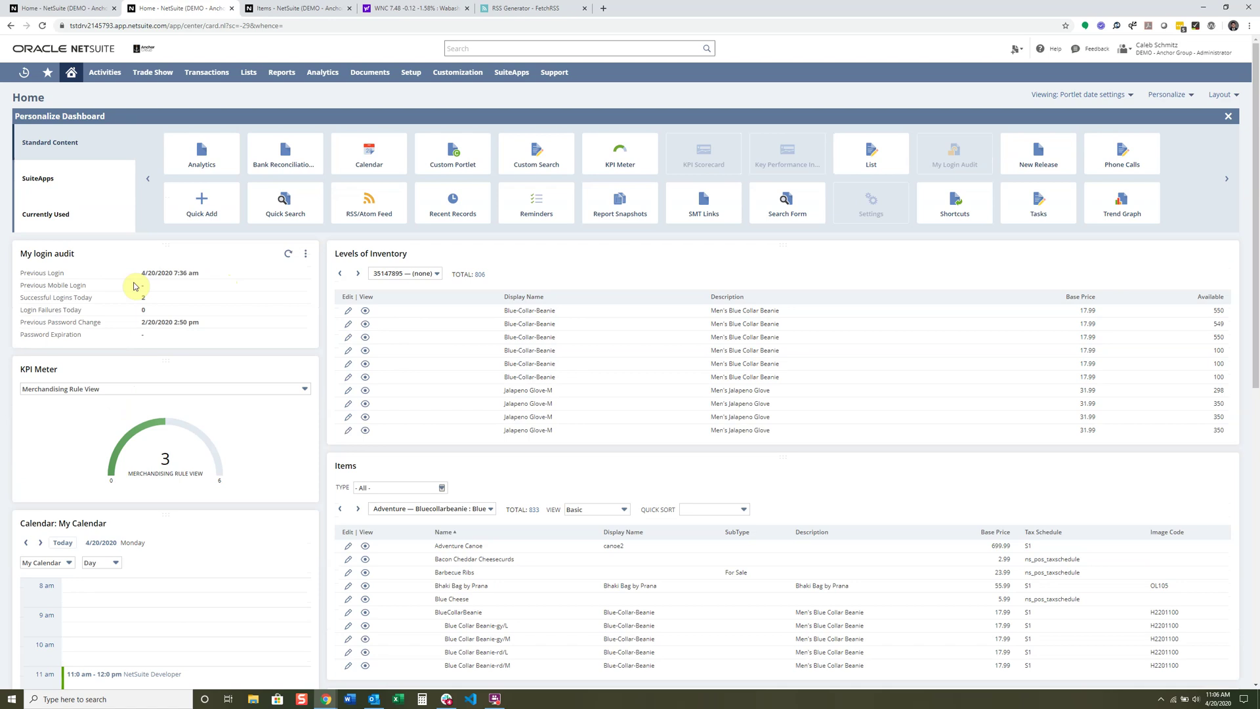
mouse_move(1051, 160)
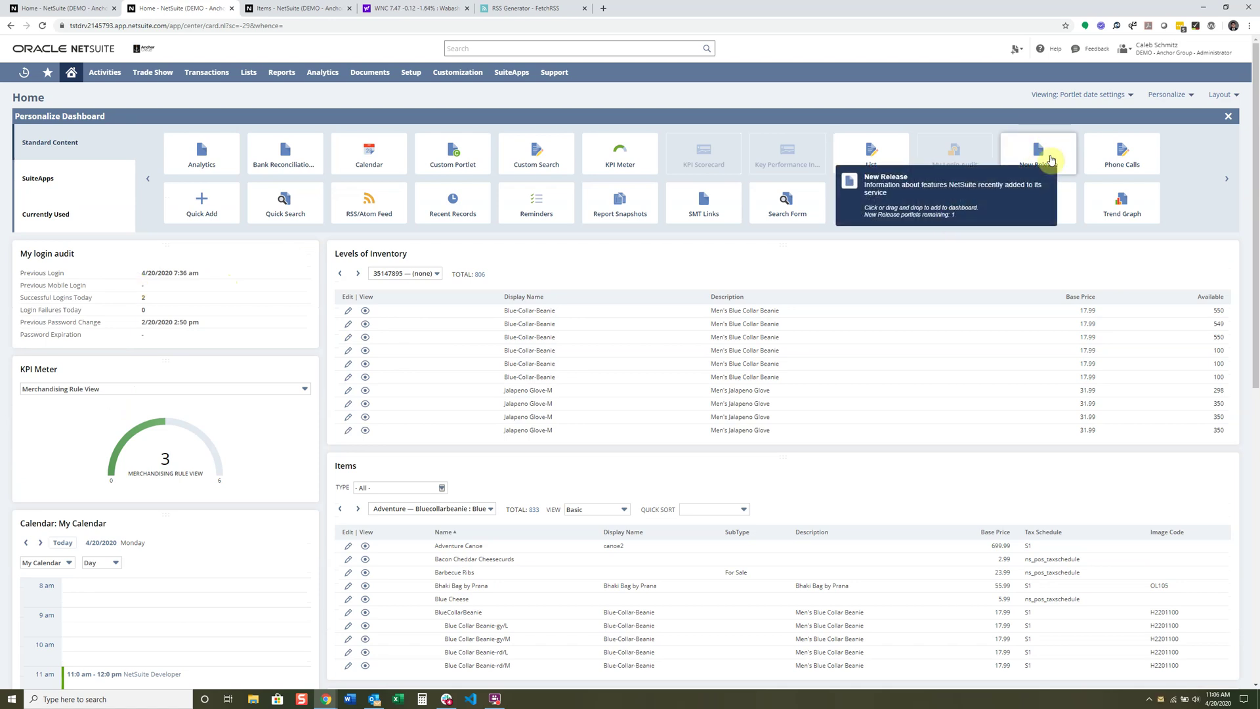
click(1051, 159)
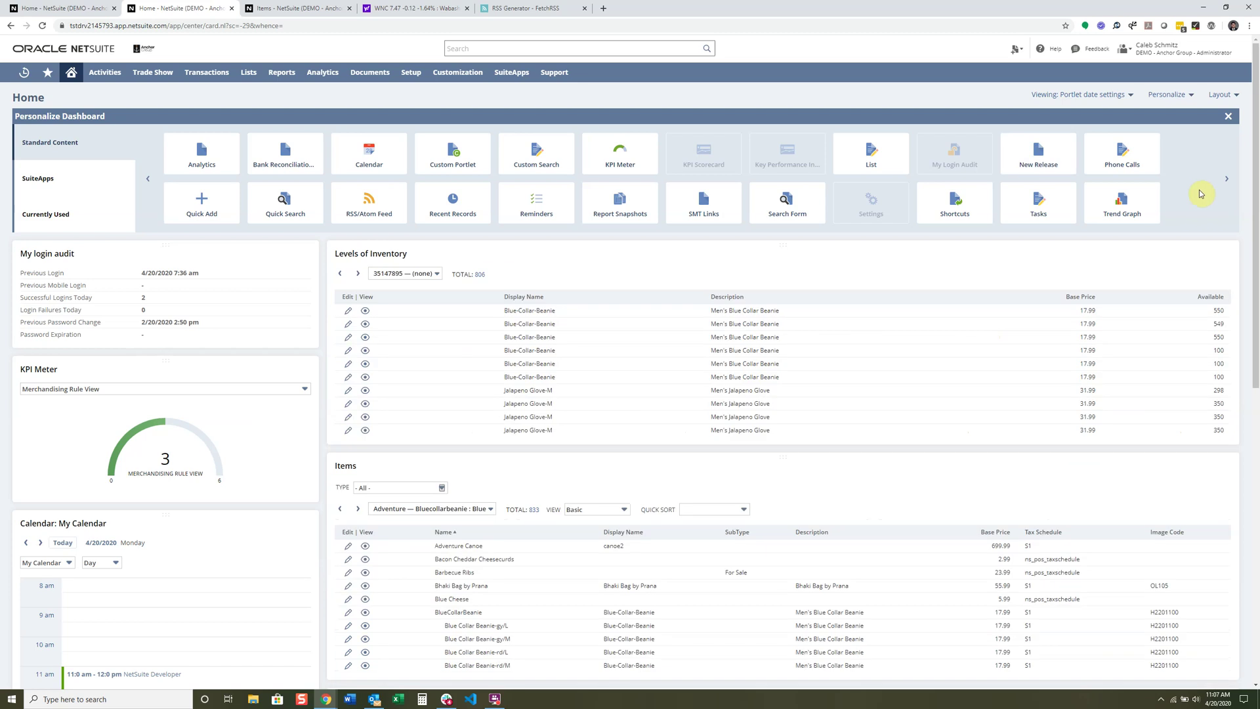
Step: Add the Phone Calls portlet, listing two recent calls, above Levels of Inventory
click(1123, 150)
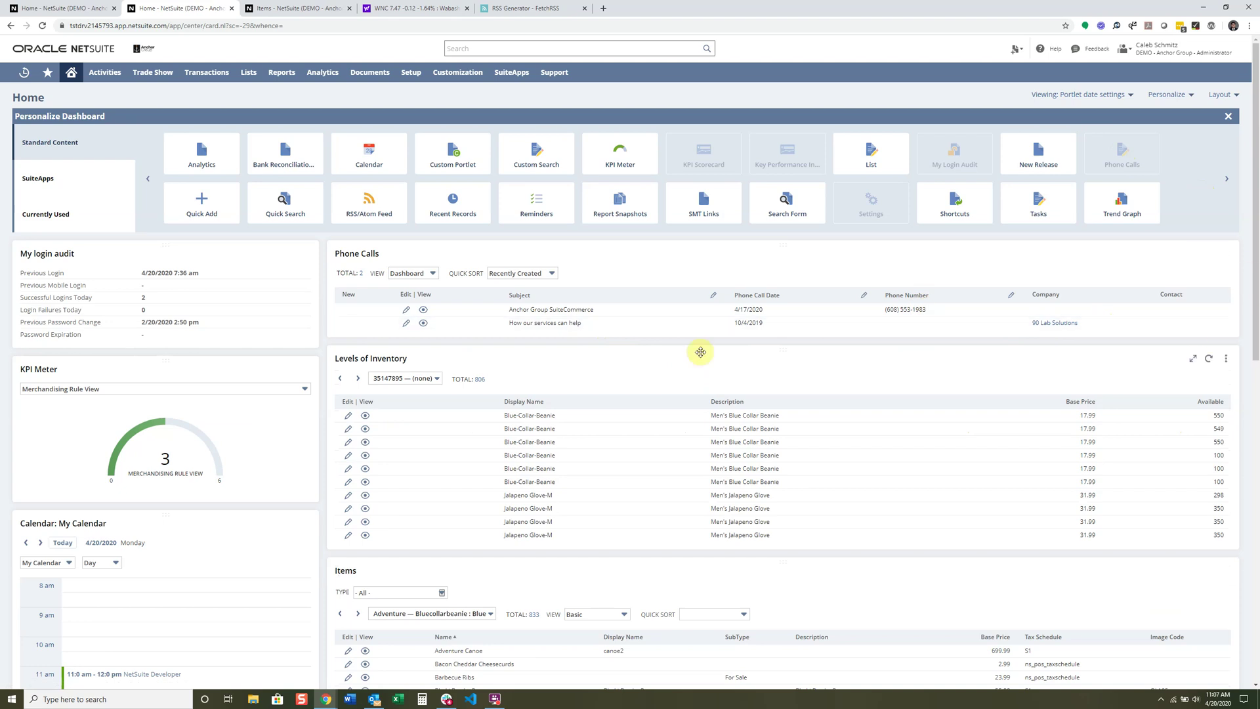
mouse_move(104, 73)
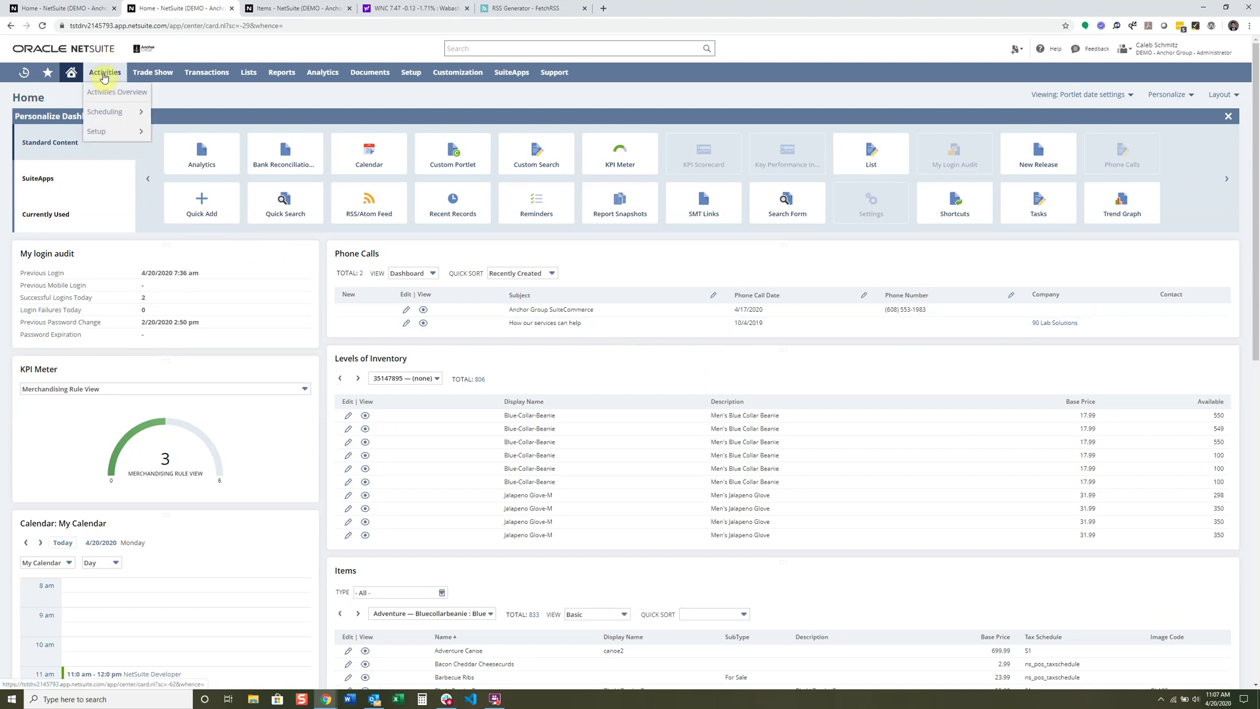
mouse_move(113, 118)
mouse_move(187, 151)
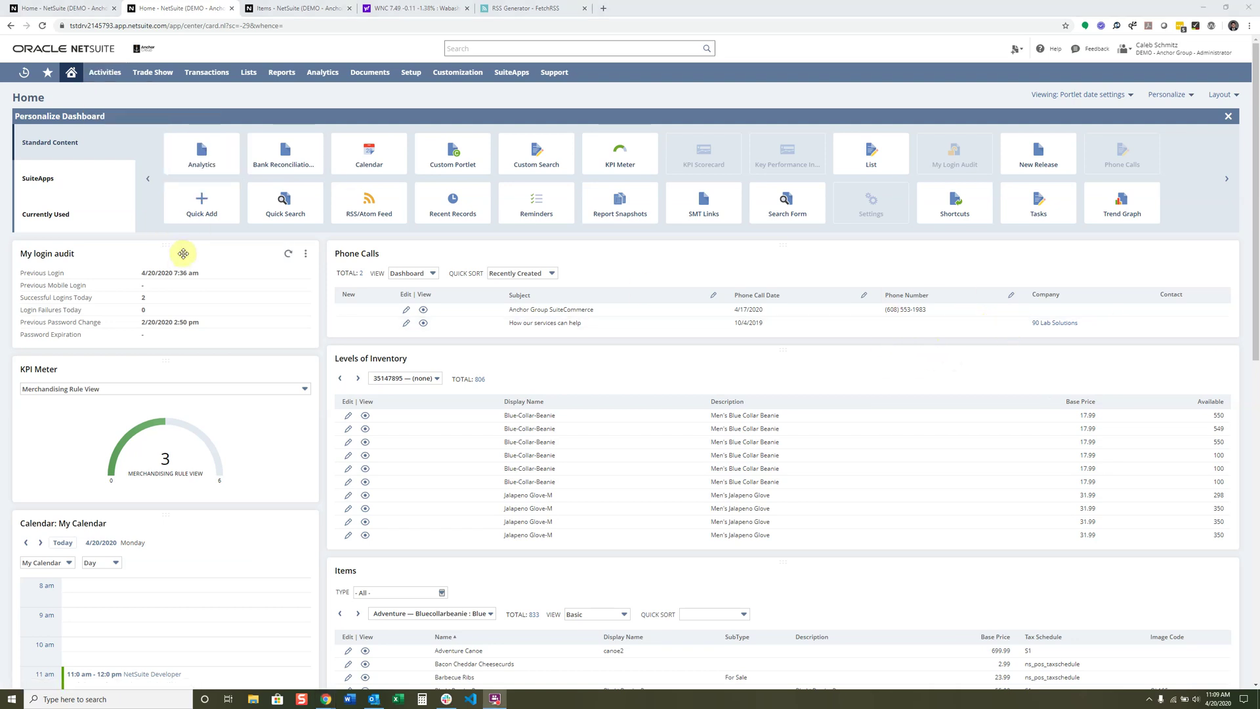
Step: Add a Quick Add portlet and set its Quick Add type to Lead
click(227, 216)
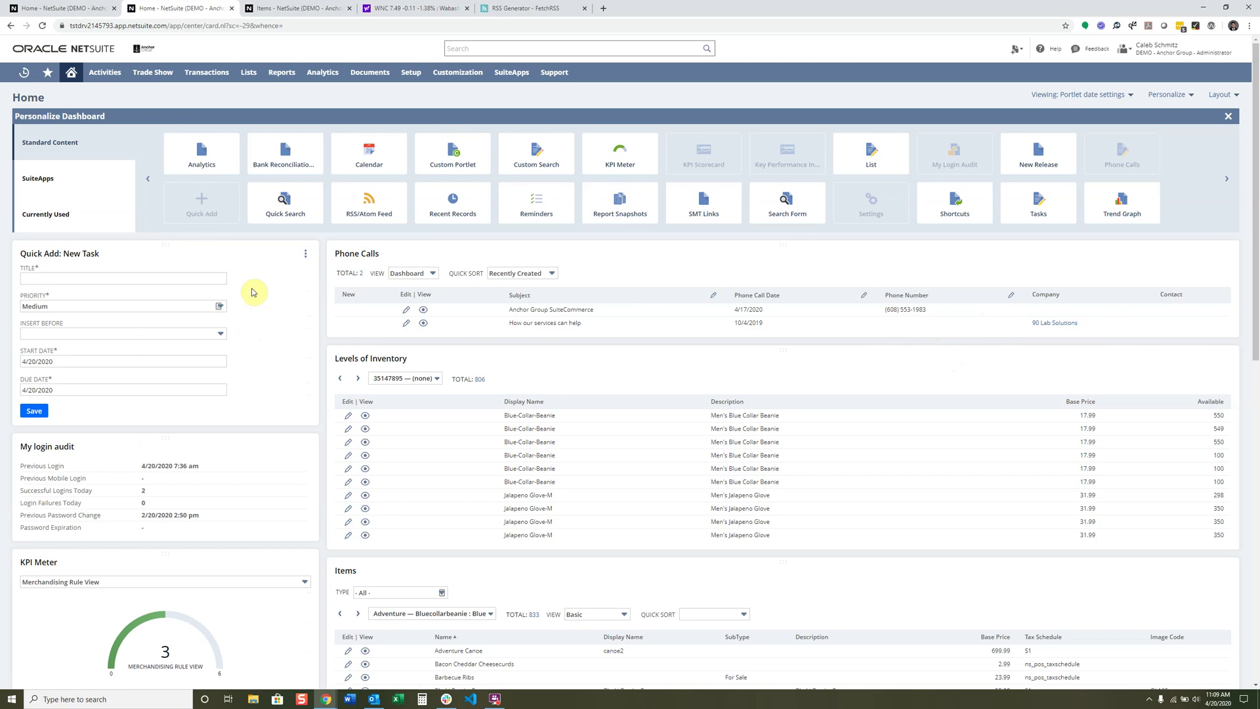
click(306, 256)
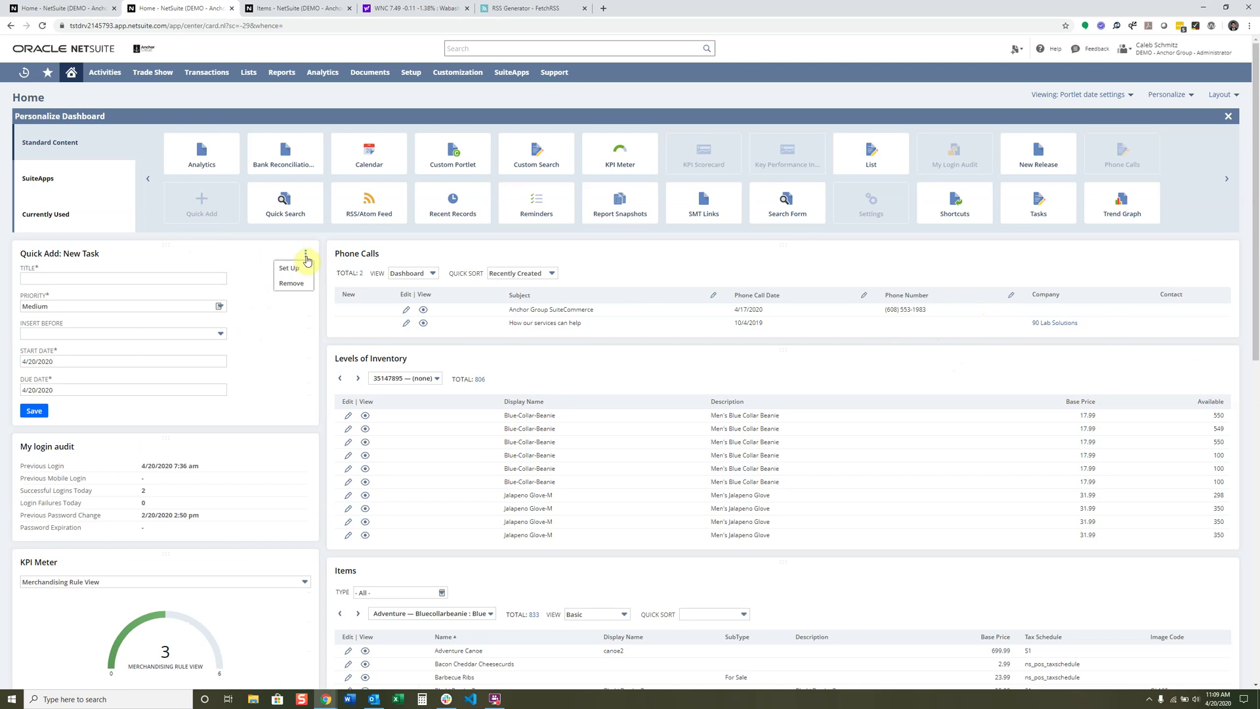
click(289, 268)
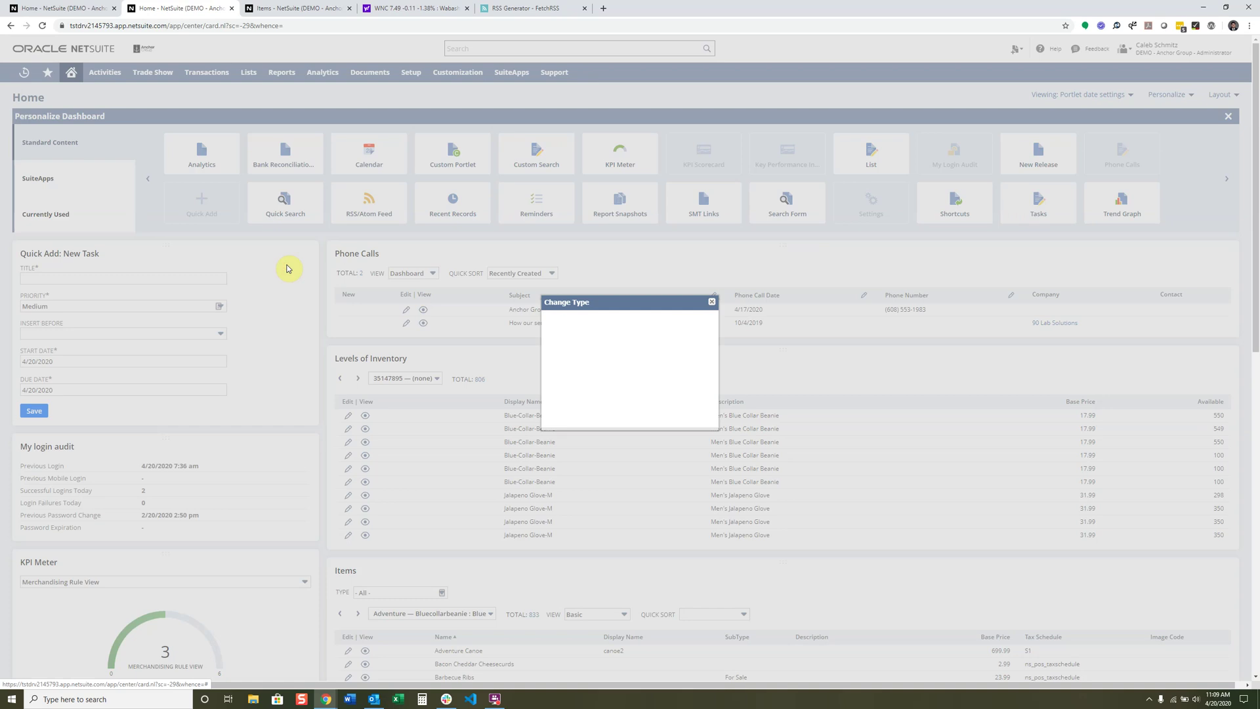
click(645, 360)
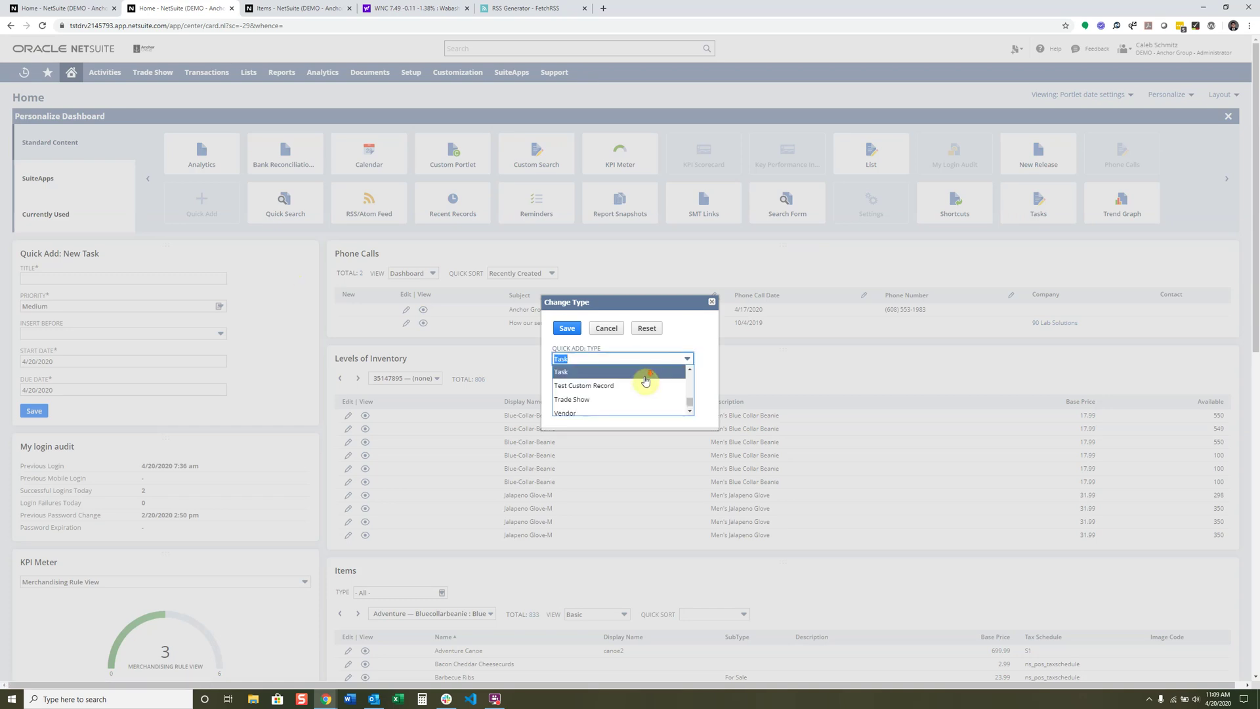
scroll(645, 381, down, 5)
key(c)
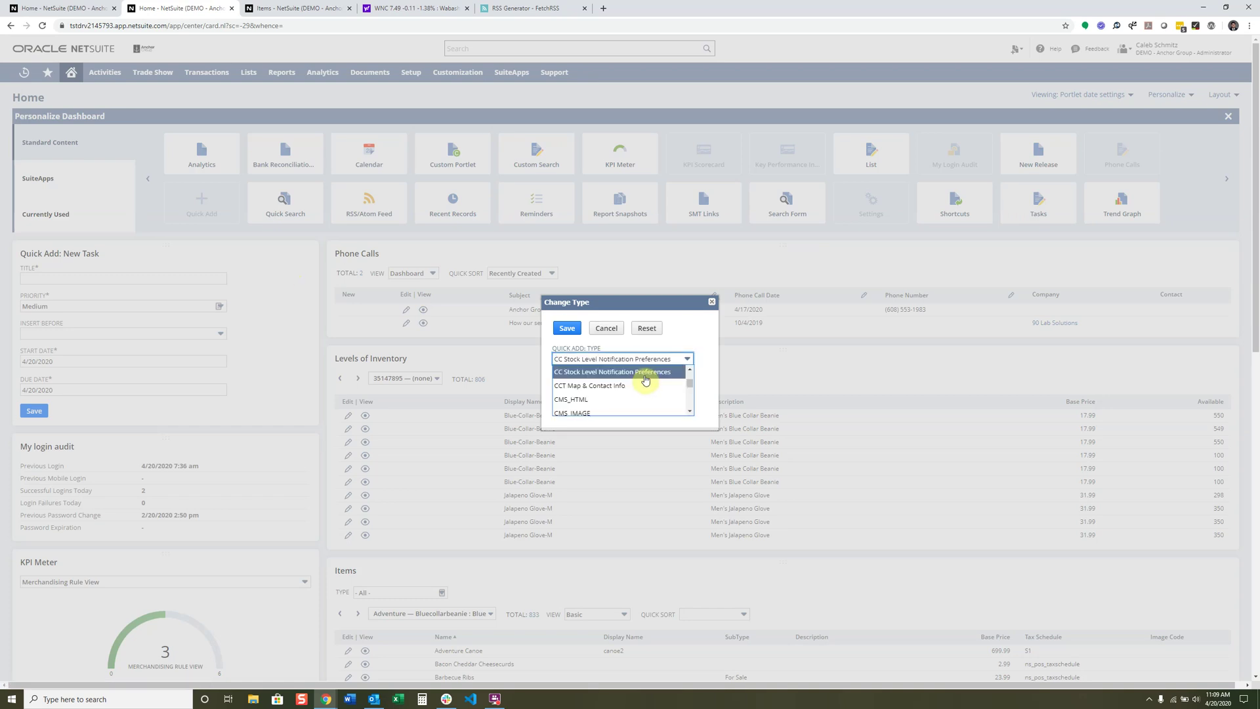
scroll(644, 381, down, 1)
scroll(643, 381, down, 5)
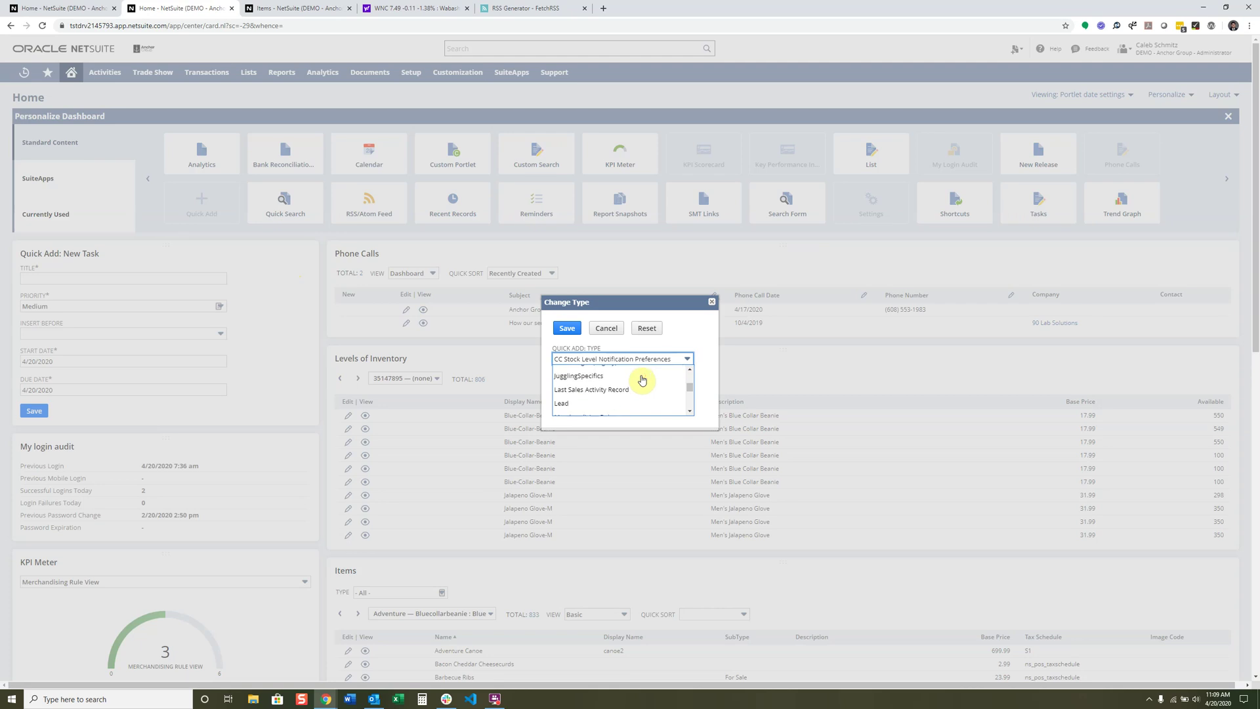
scroll(600, 407, up, 3)
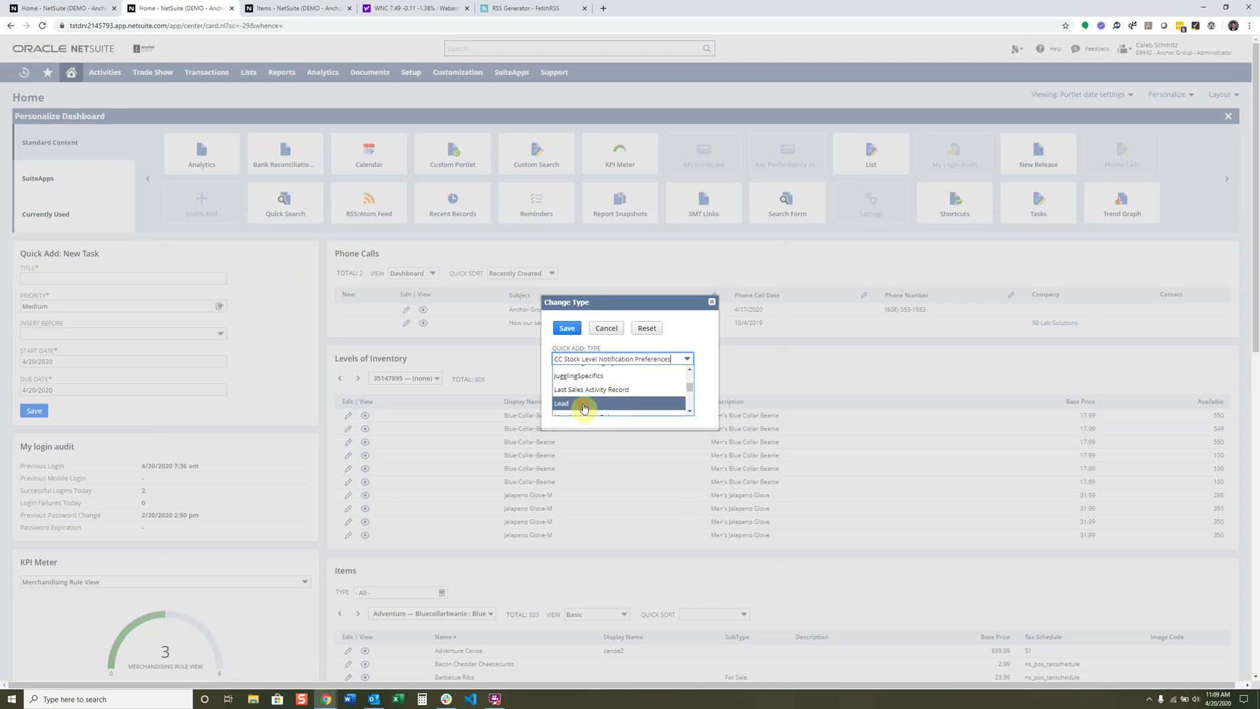
click(587, 402)
click(568, 330)
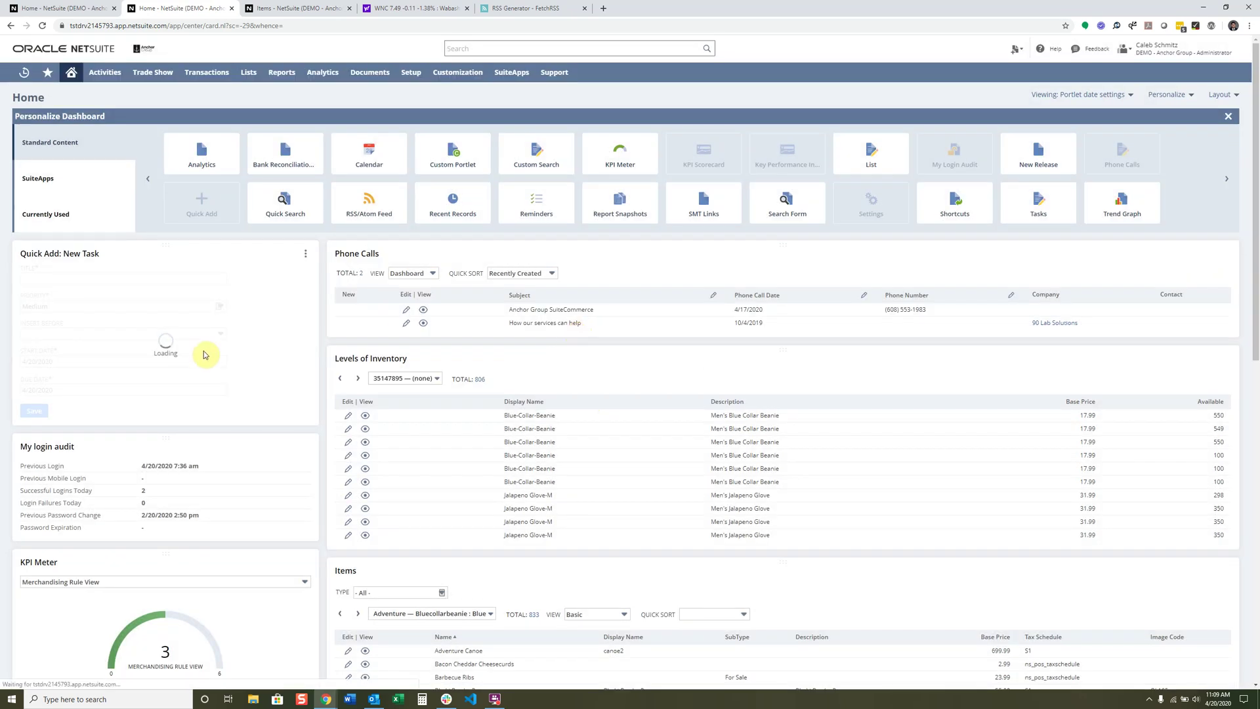
Step: Reopen the Quick Add portlet's setup and save it again with Lead as the type
click(305, 253)
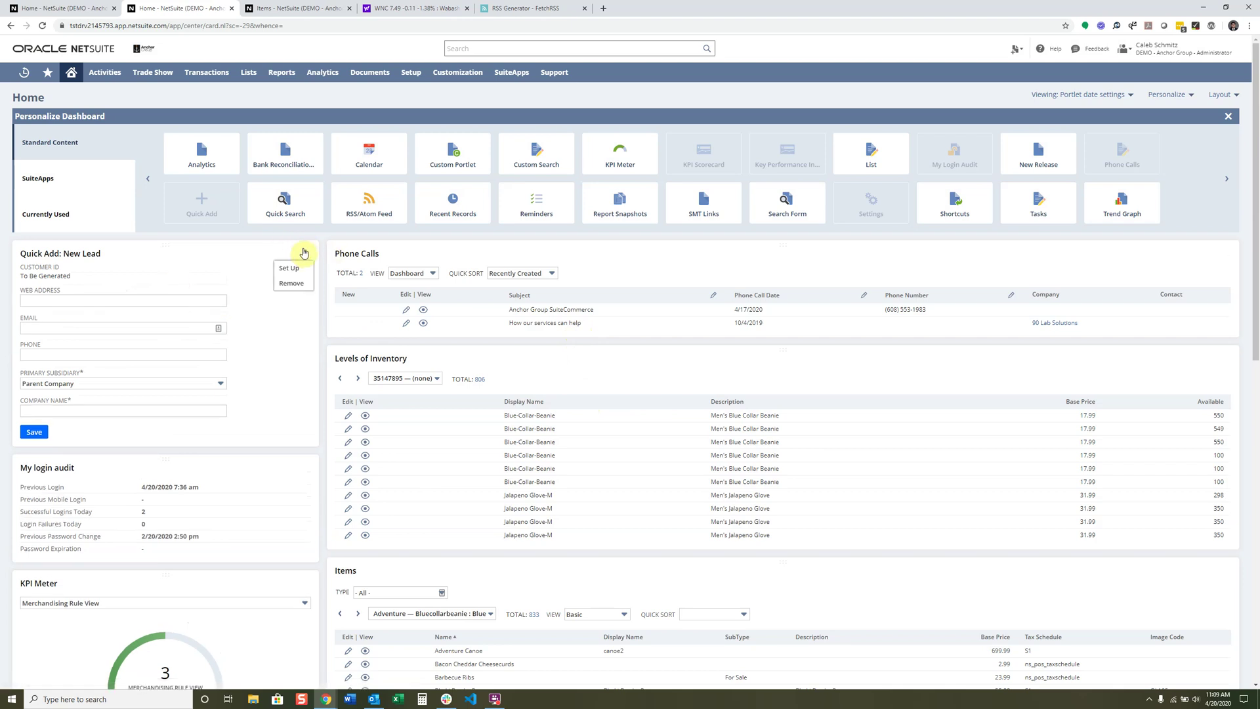
click(292, 266)
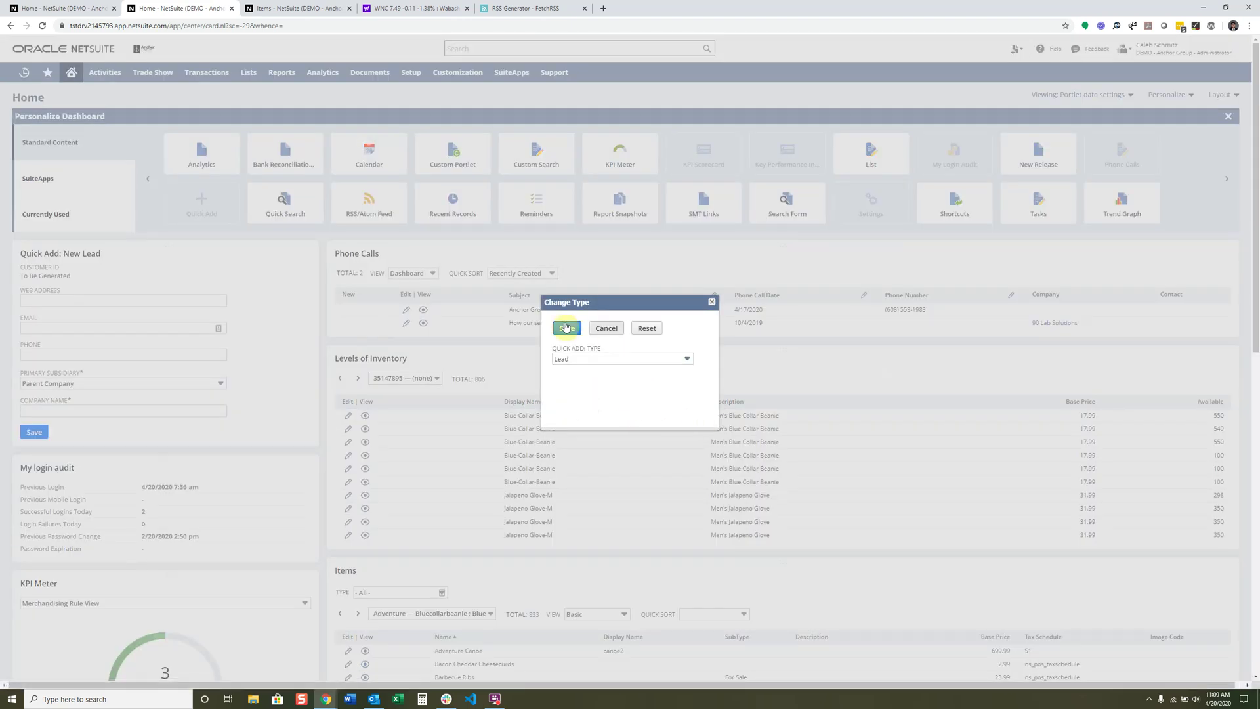
click(562, 331)
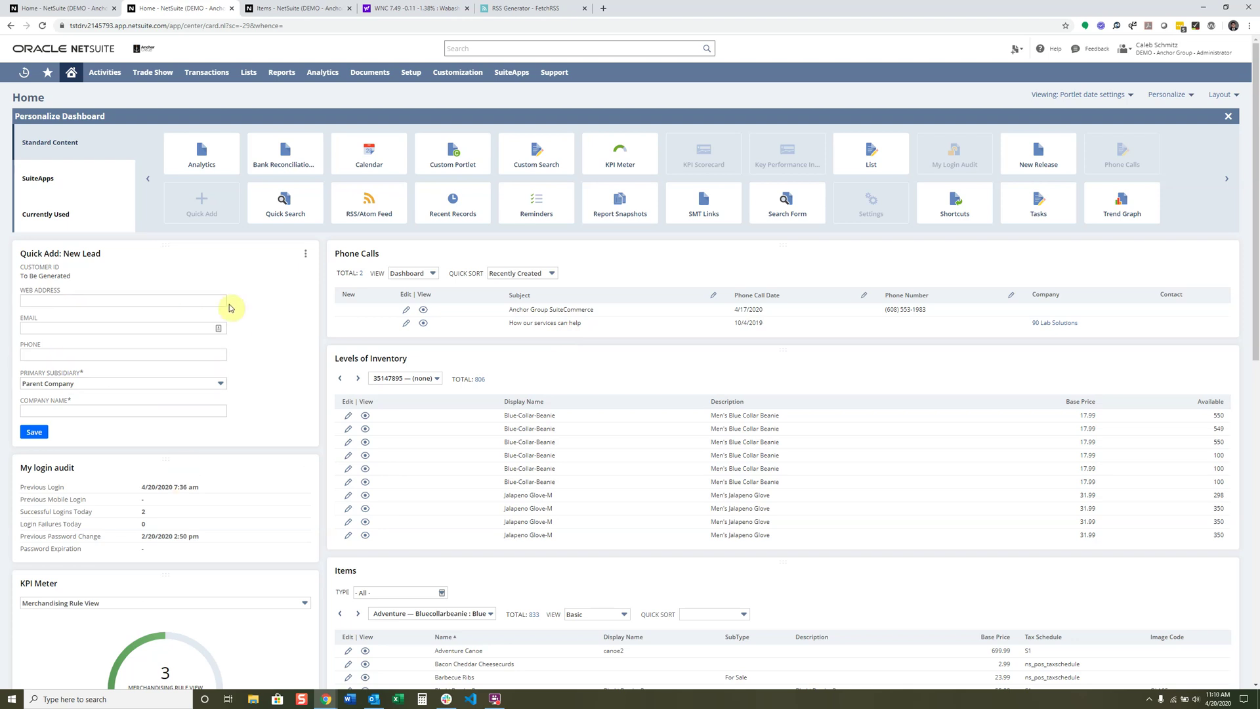
click(168, 409)
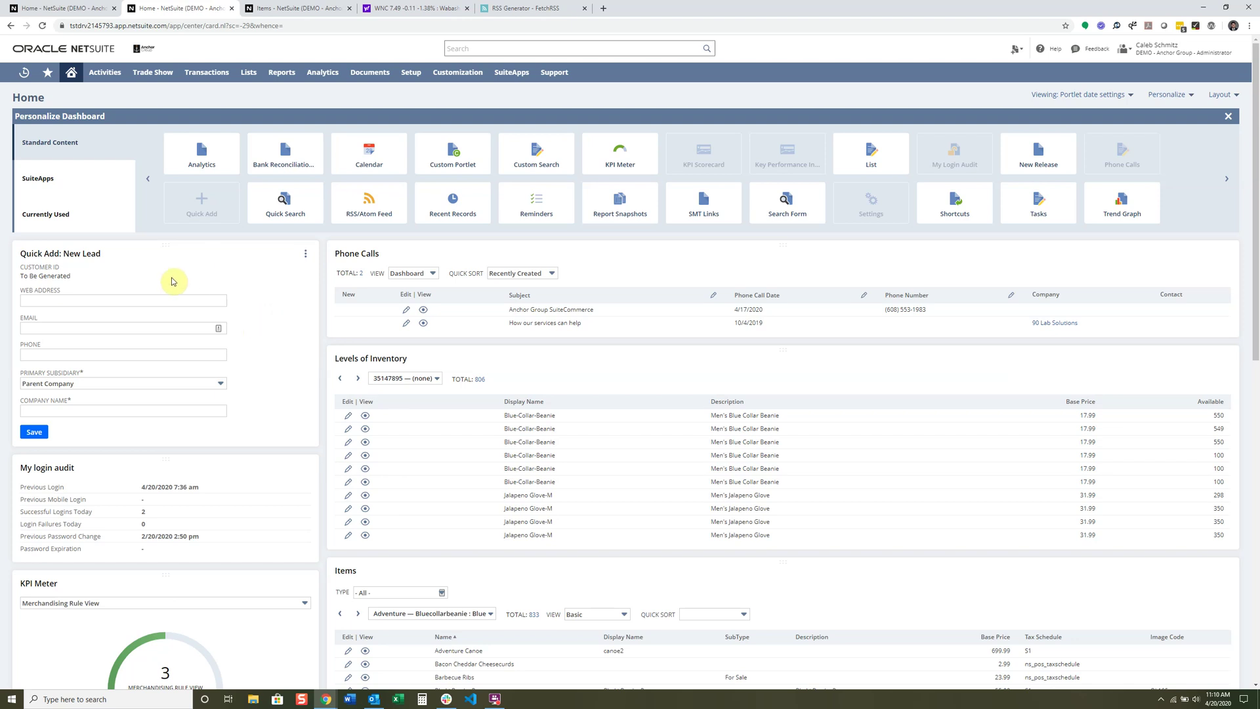
Step: Add a Quick Search portlet and enter 'item:bx' in the global search bar
click(291, 201)
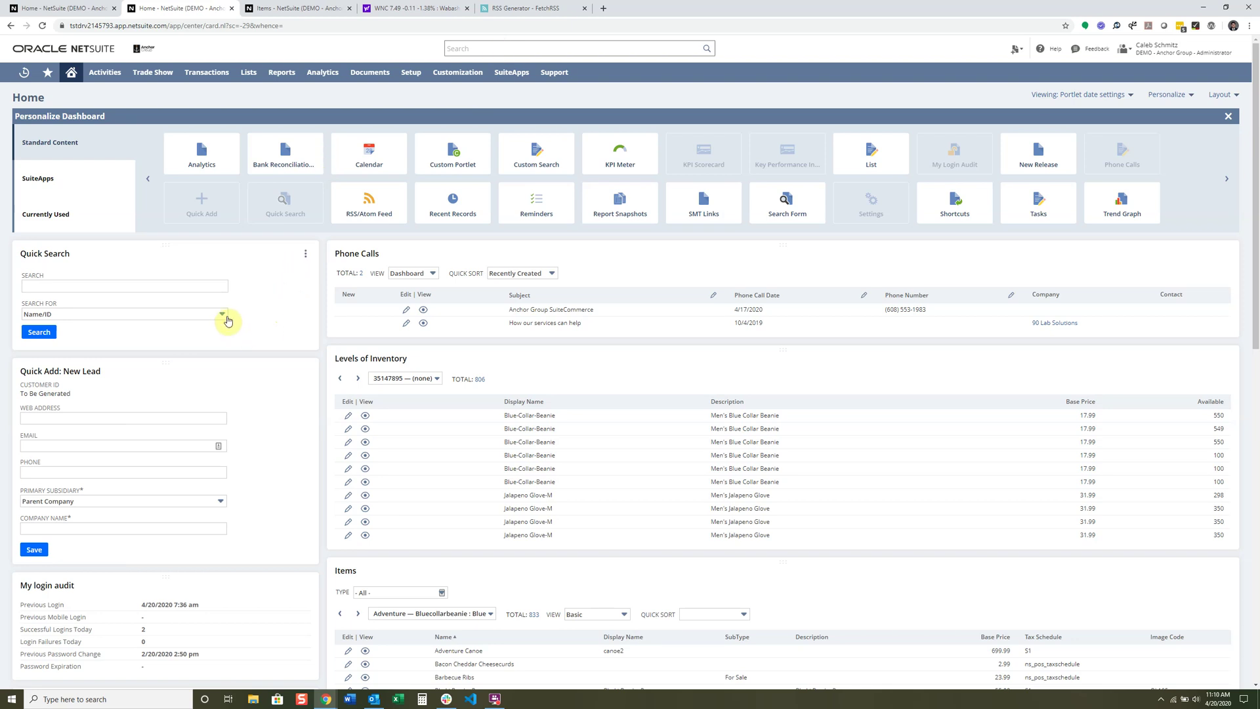
click(483, 47)
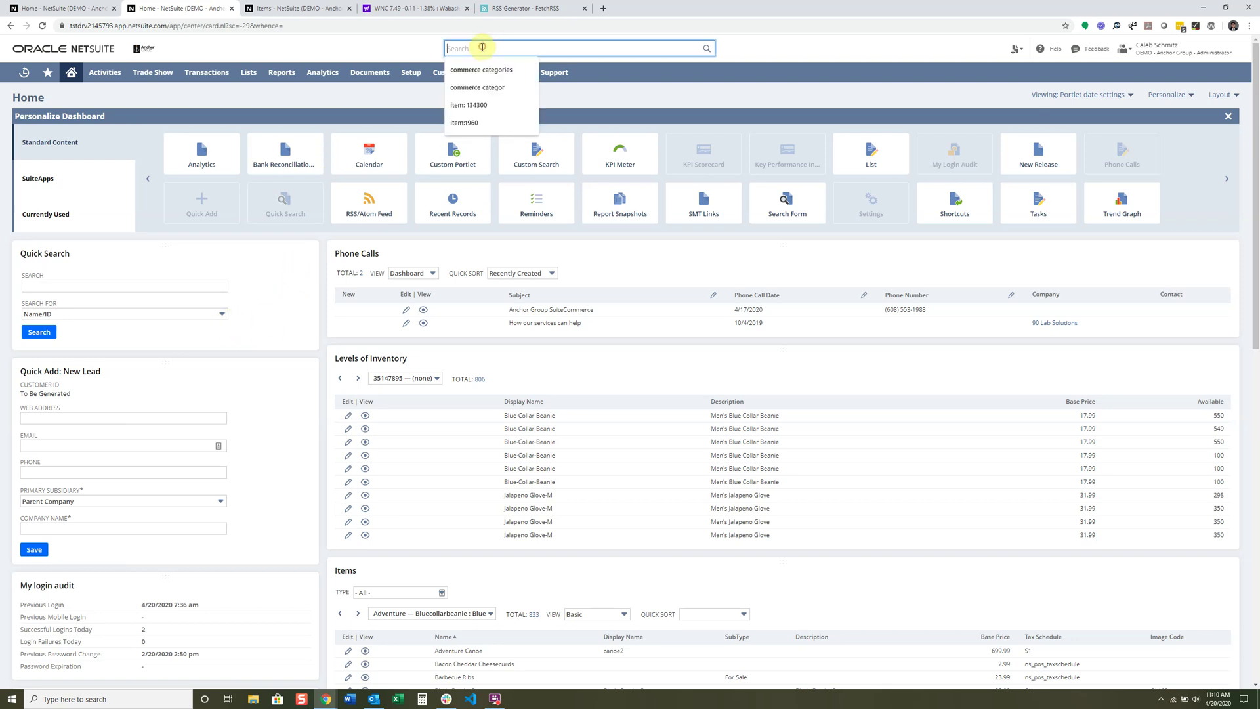
text(item:)
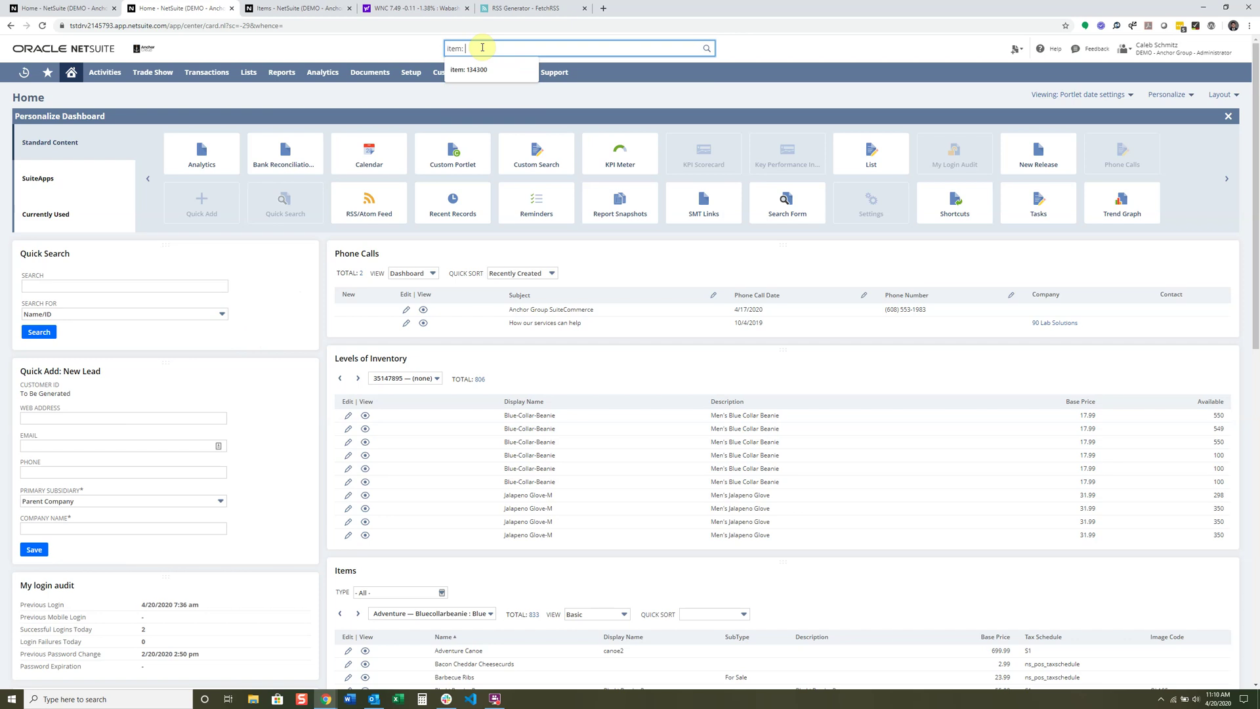
text(b)
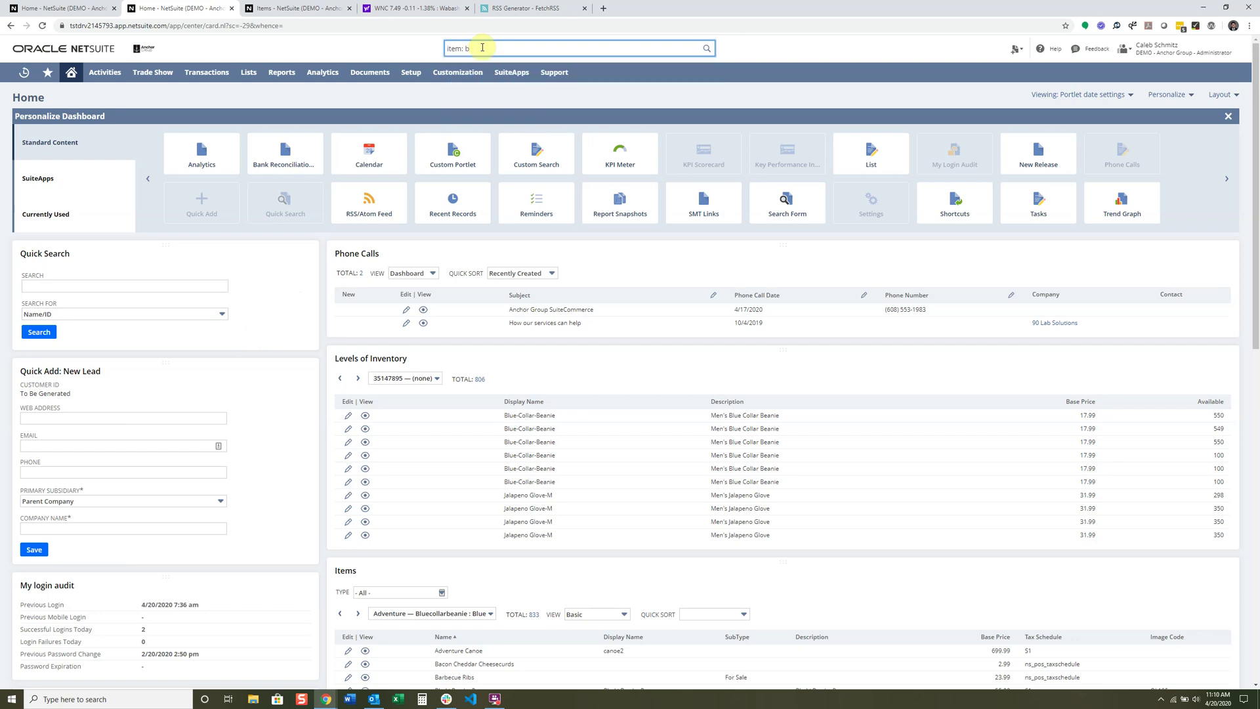
text(x)
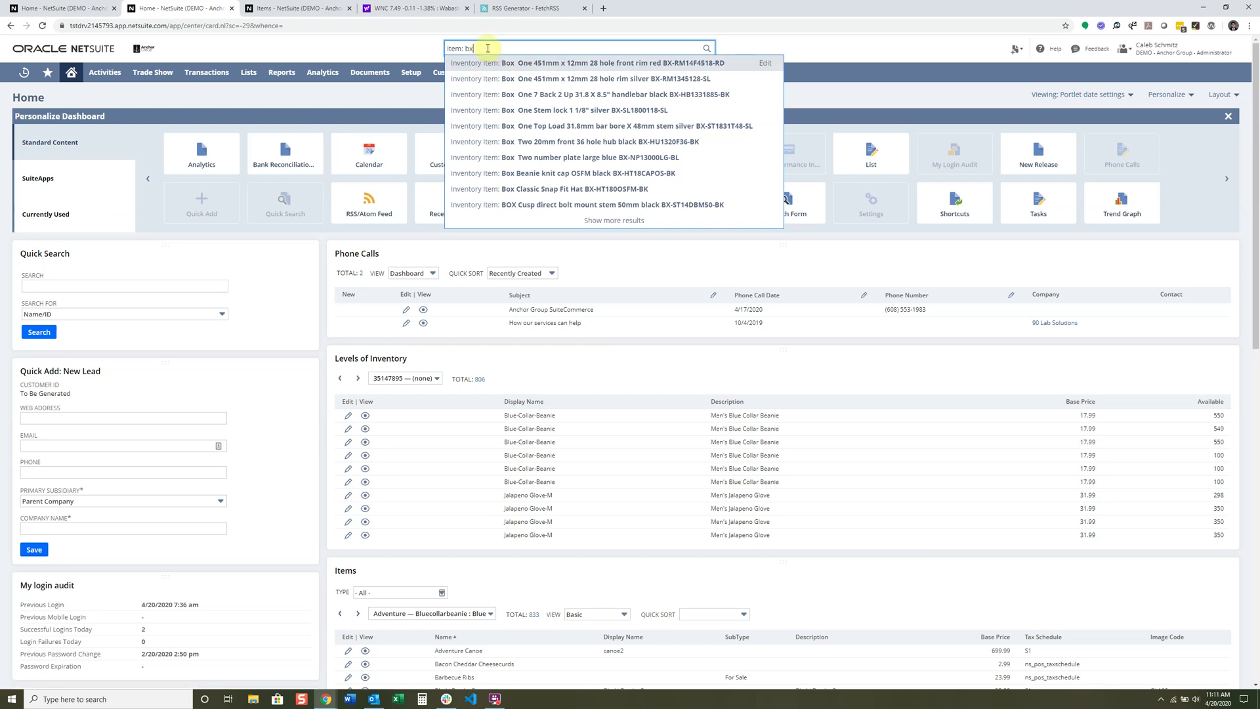
Step: Set the Quick Search portlet's Search For option to Zip/Postal Code
click(221, 314)
scroll(121, 400, down, 3)
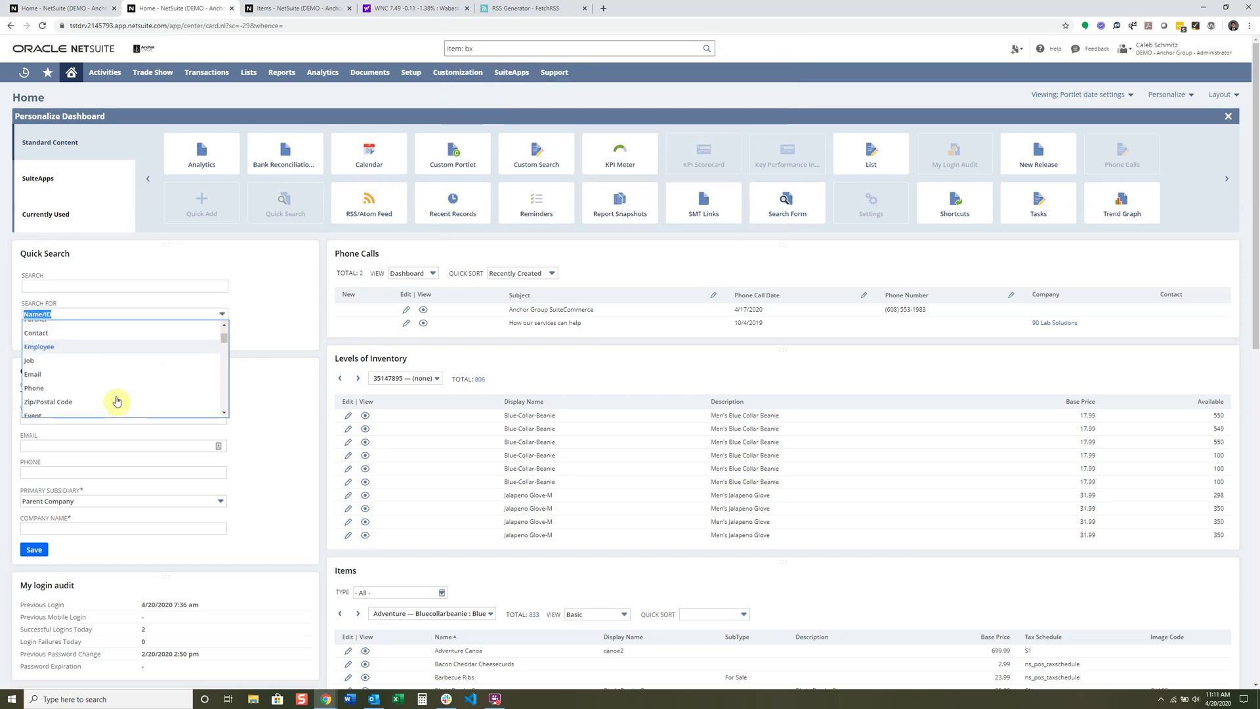
scroll(110, 395, down, 3)
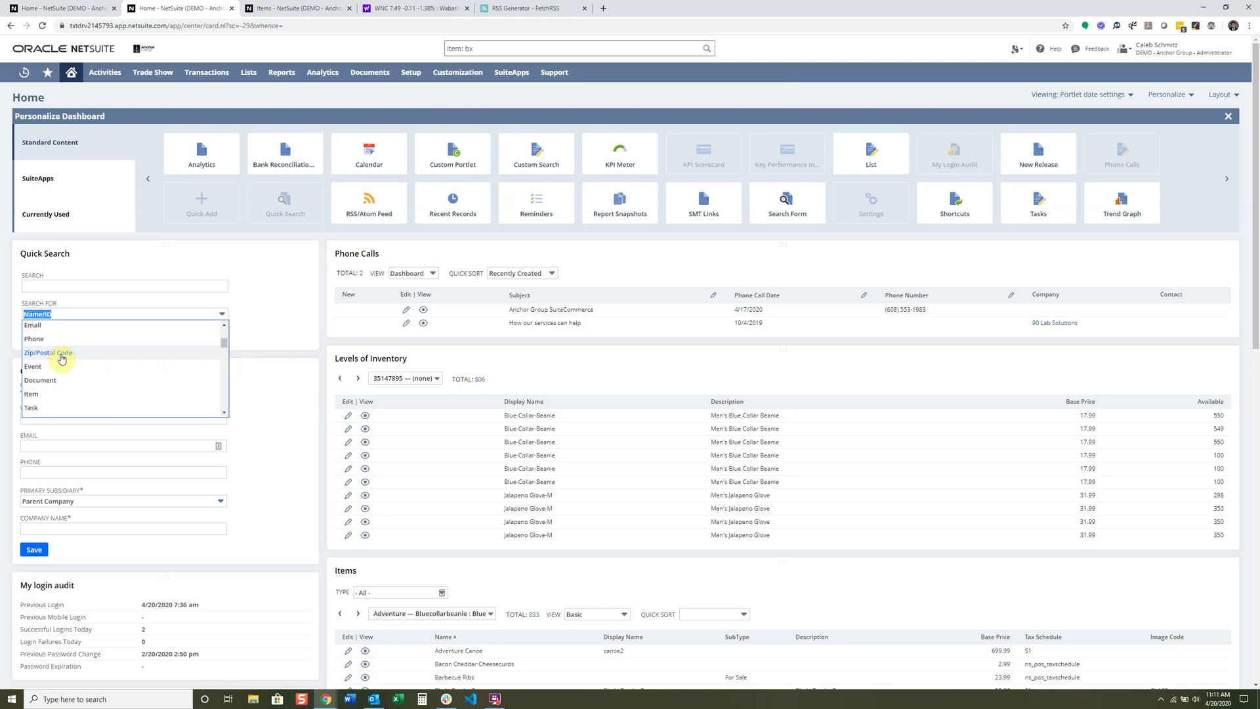
click(61, 355)
click(78, 336)
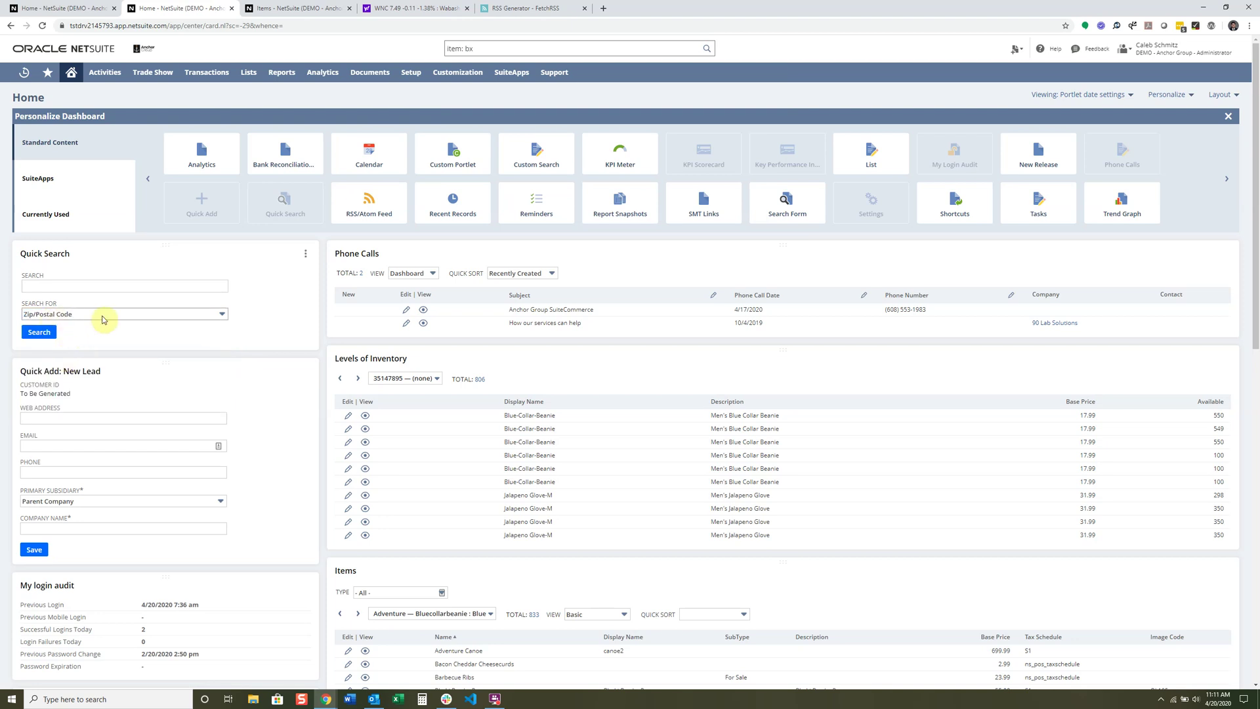
Step: Edit the global search entry, trying 'zip' and 'postal code:'
click(509, 48)
text(zip)
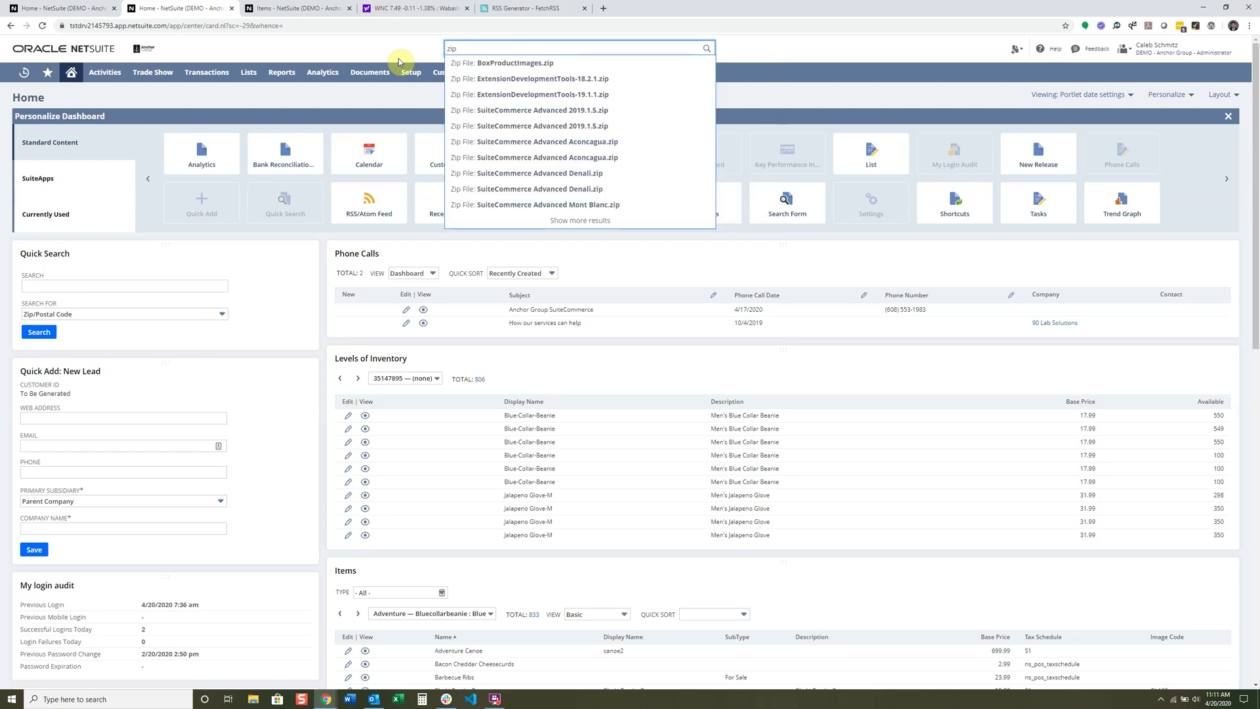
key(BackSpace)
key(BackSpace)
key(BackSpace)
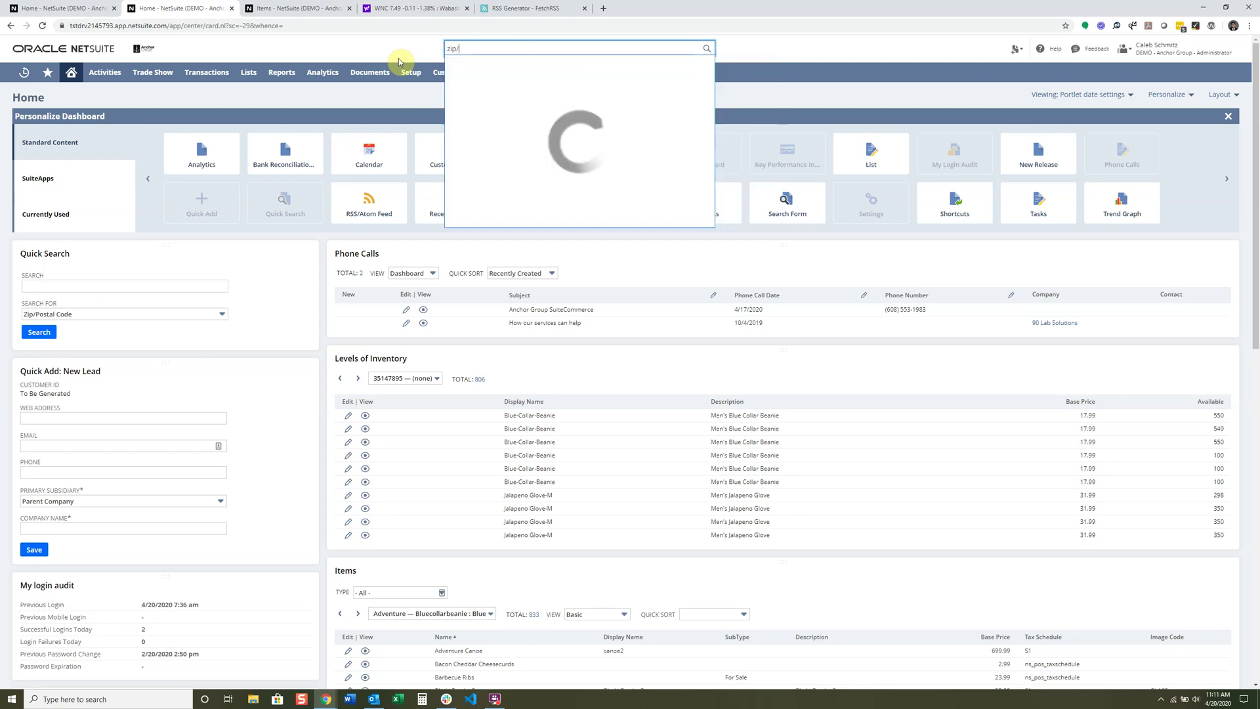
text(postal code:)
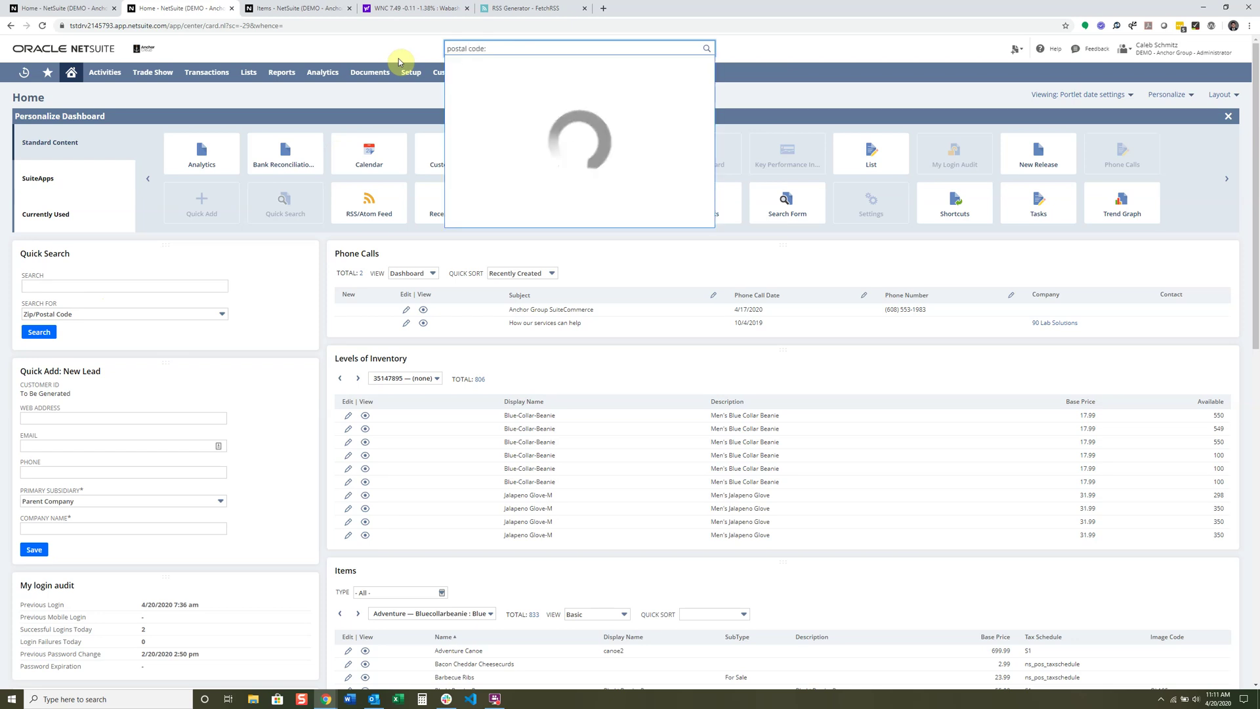
key(BackSpace)
key(BackSpace)
key(BackSpace)
key(BackSpace)
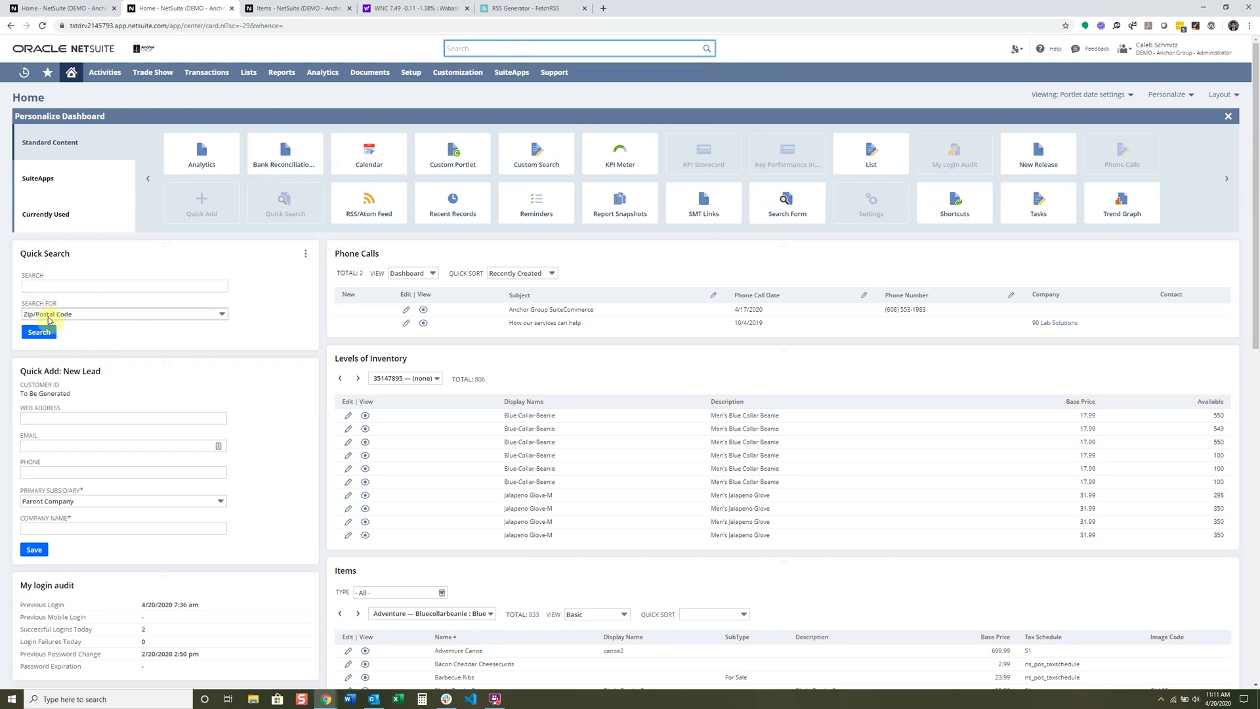
click(90, 297)
click(95, 289)
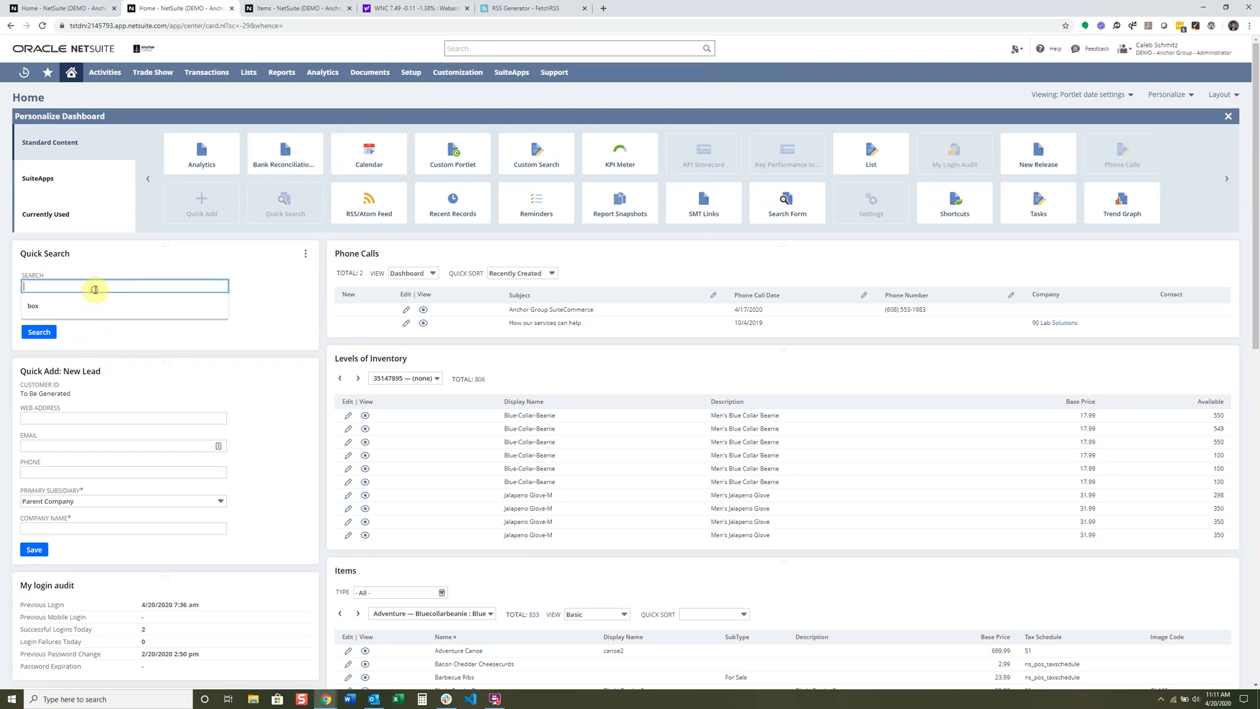
text(53590)
click(40, 332)
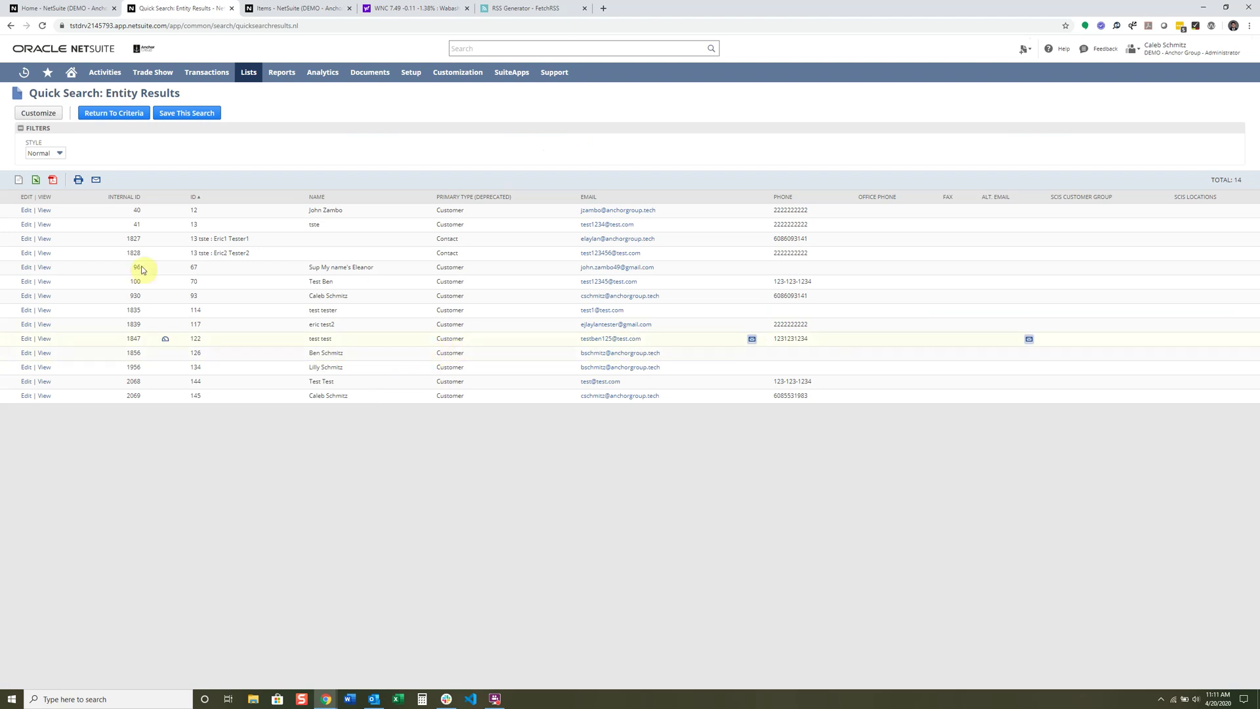
key(alt+Left)
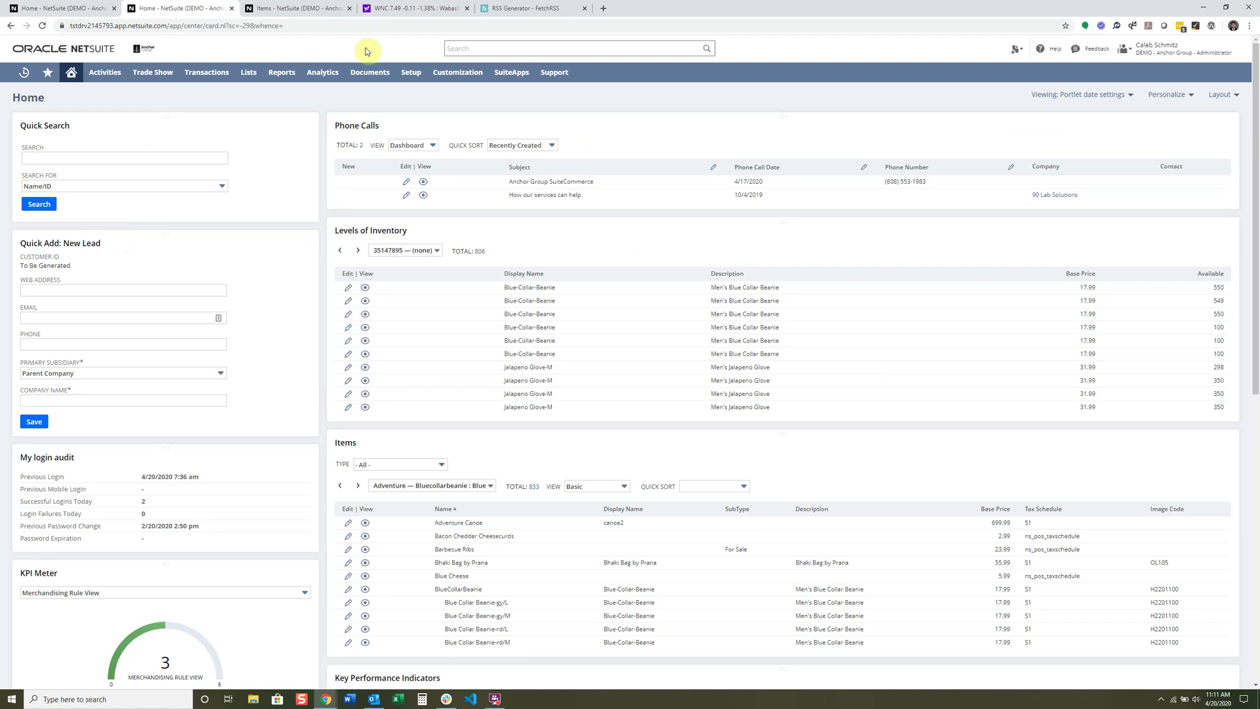
click(492, 49)
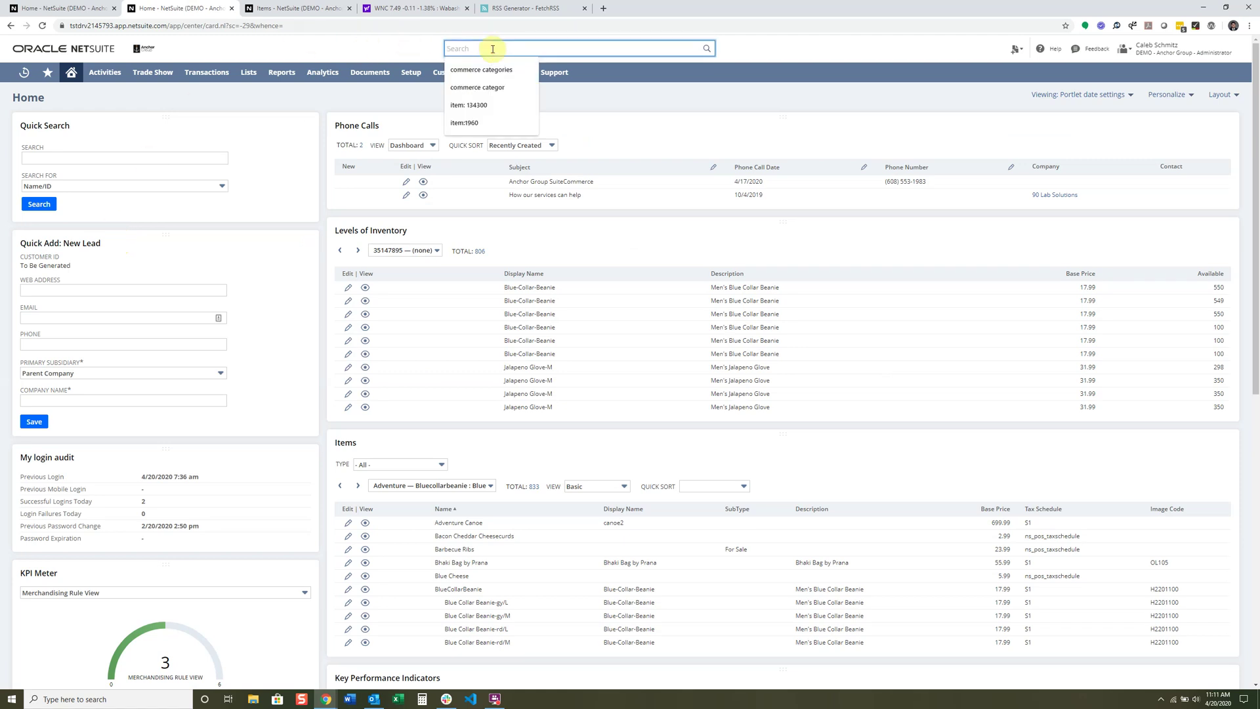
click(334, 41)
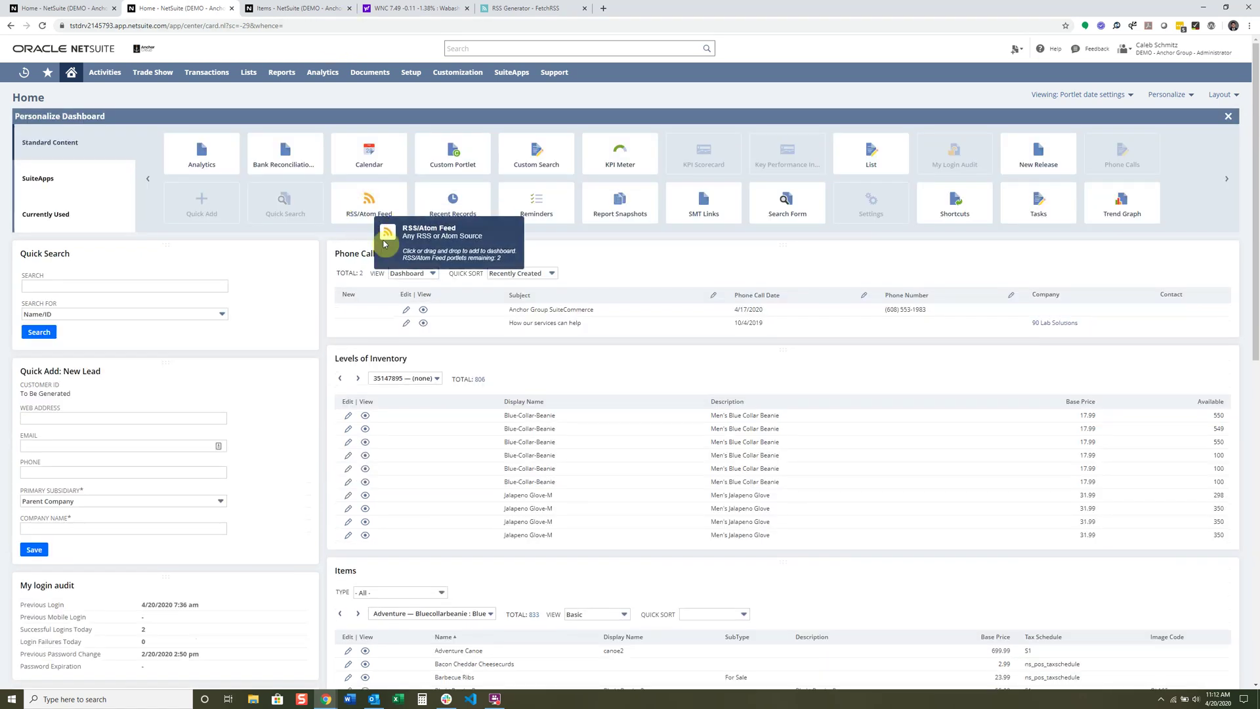
Step: Add an RSS/Atom Feed portlet at the top of the centre column, above Phone Calls
click(369, 203)
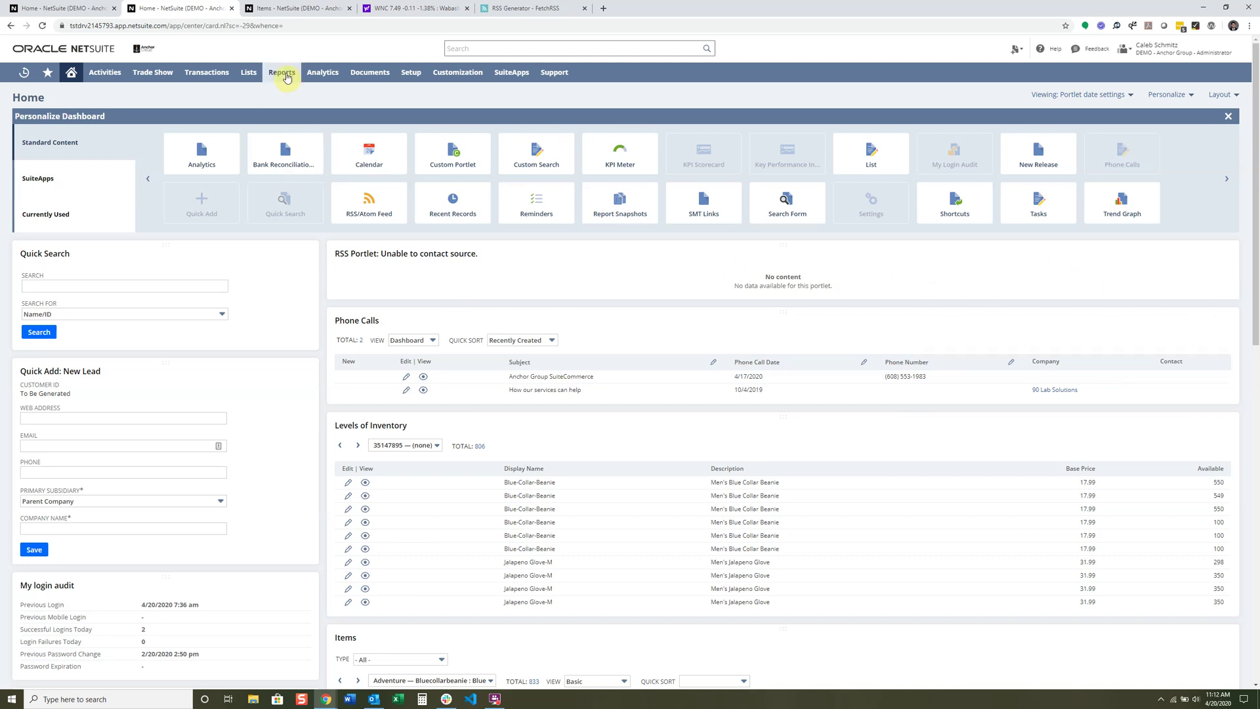
Step: Open the Lists > Web Site > RSS Feeds list in a new tab and view it
mouse_move(250, 76)
mouse_move(254, 231)
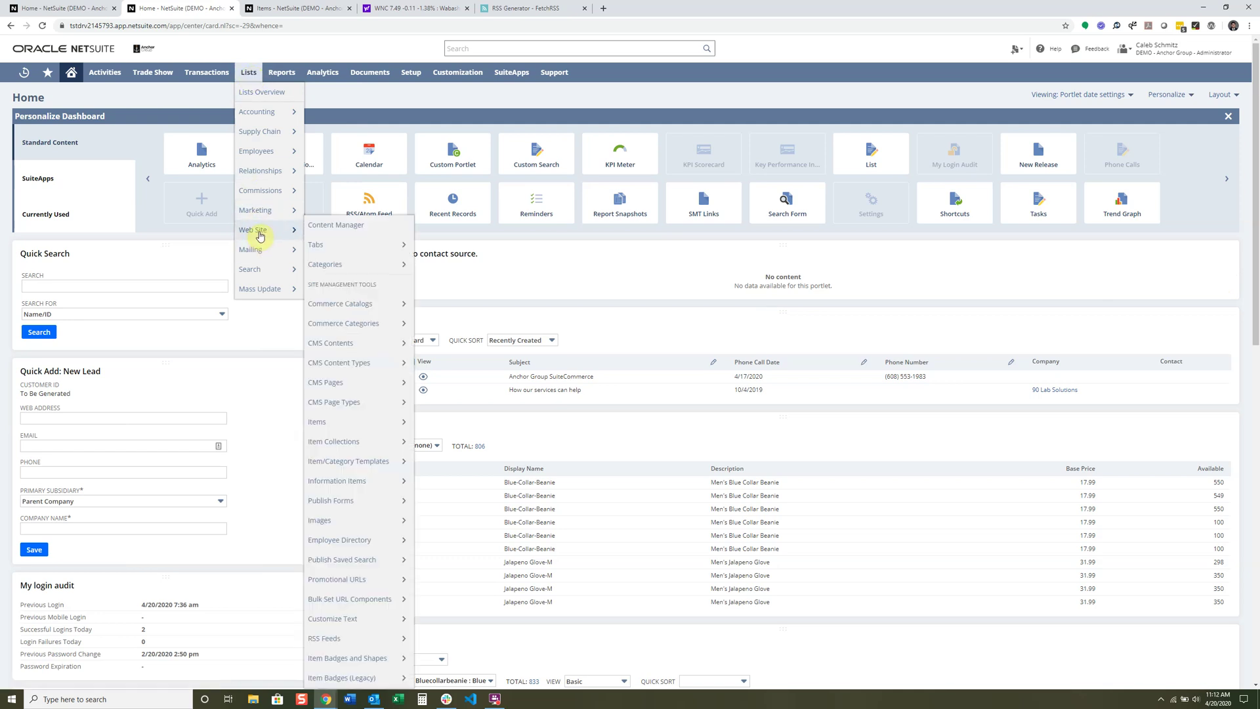
mouse_move(365, 642)
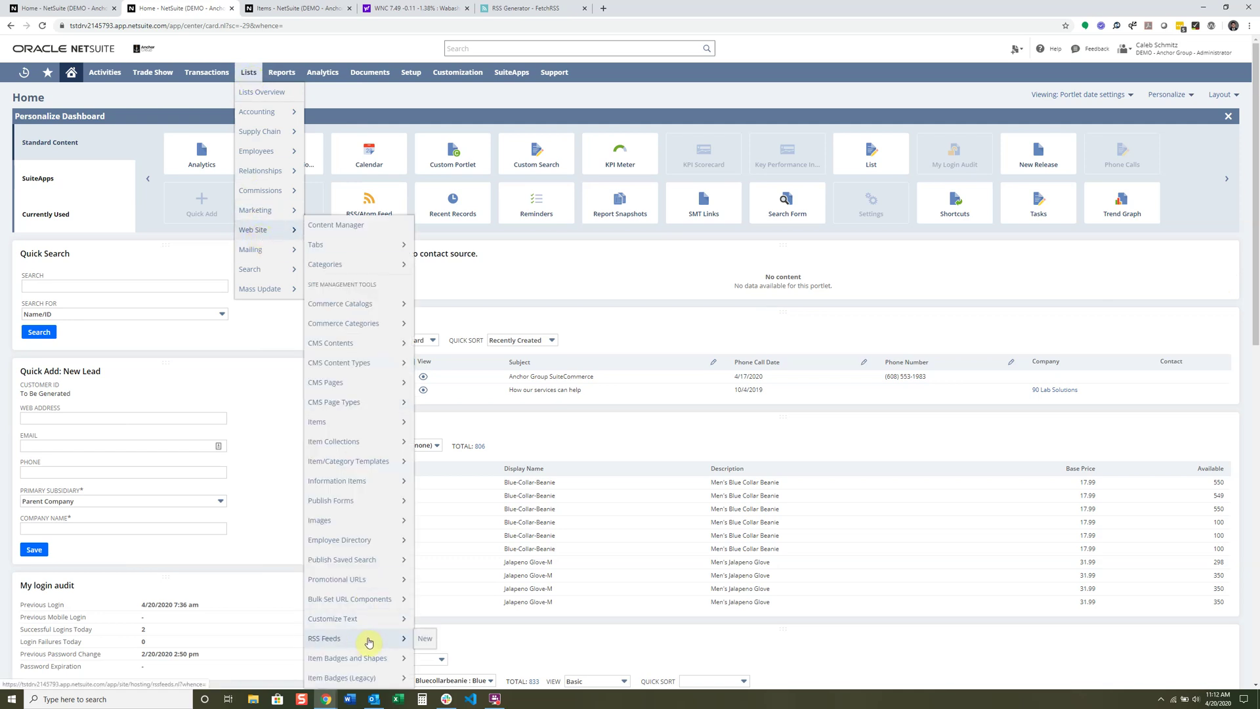
middle_click(376, 639)
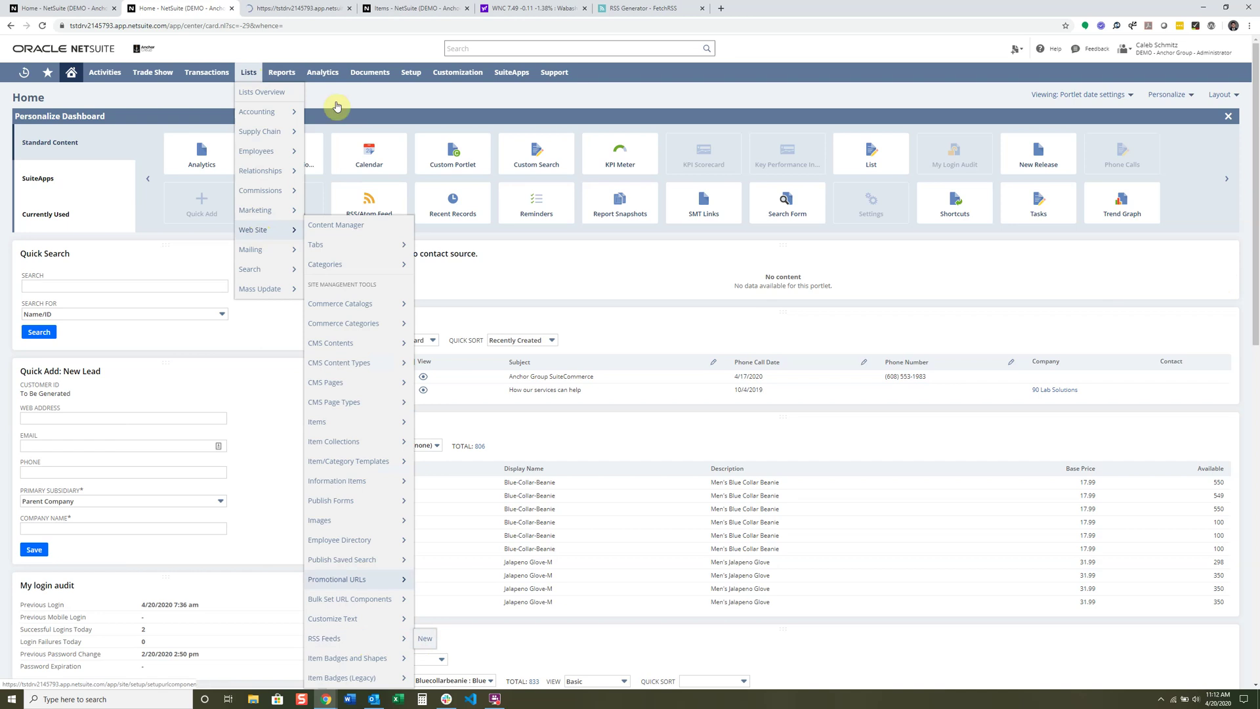
click(301, 9)
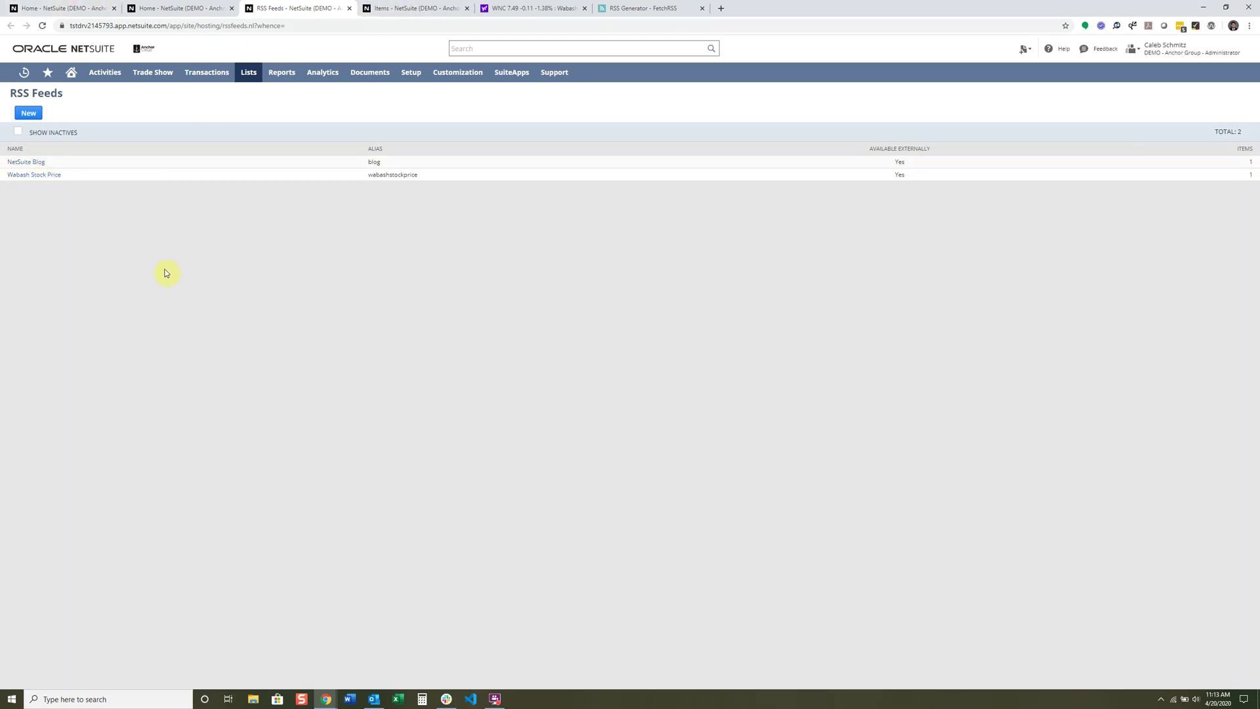
click(182, 9)
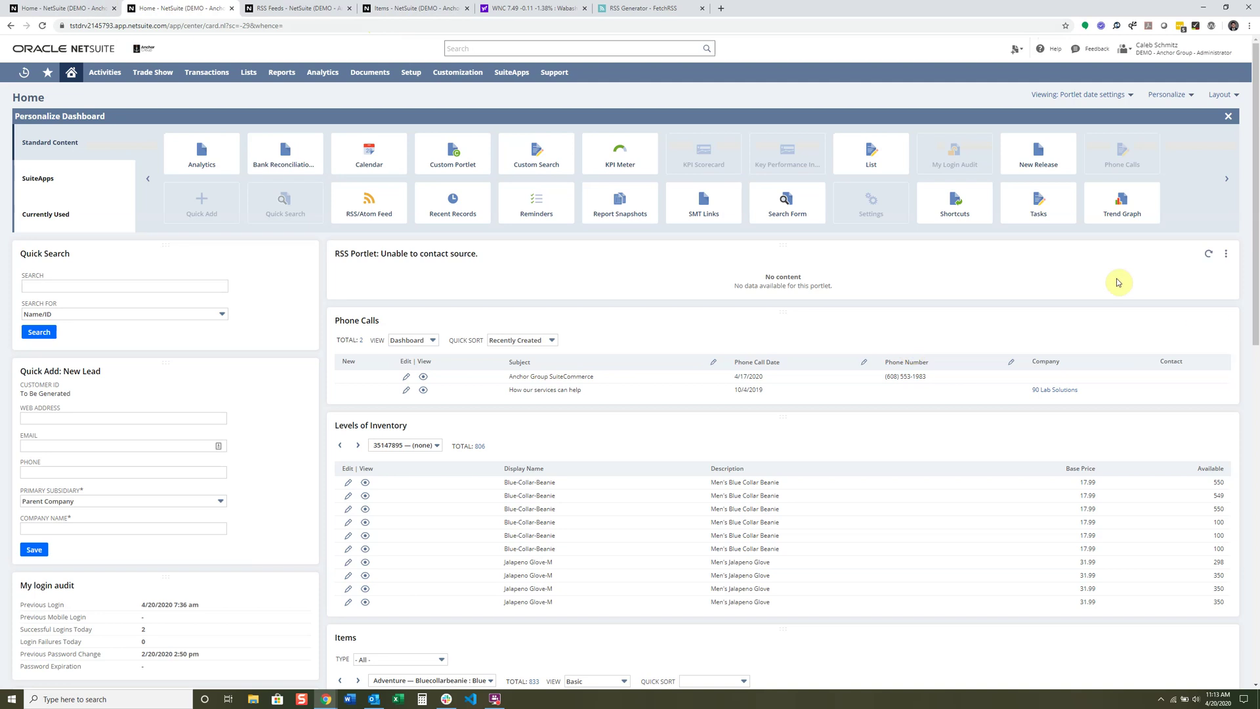
Step: Check the NetSuite Blog feed record's item URL, then open the RSS portlet's options on Home
click(1227, 254)
click(276, 8)
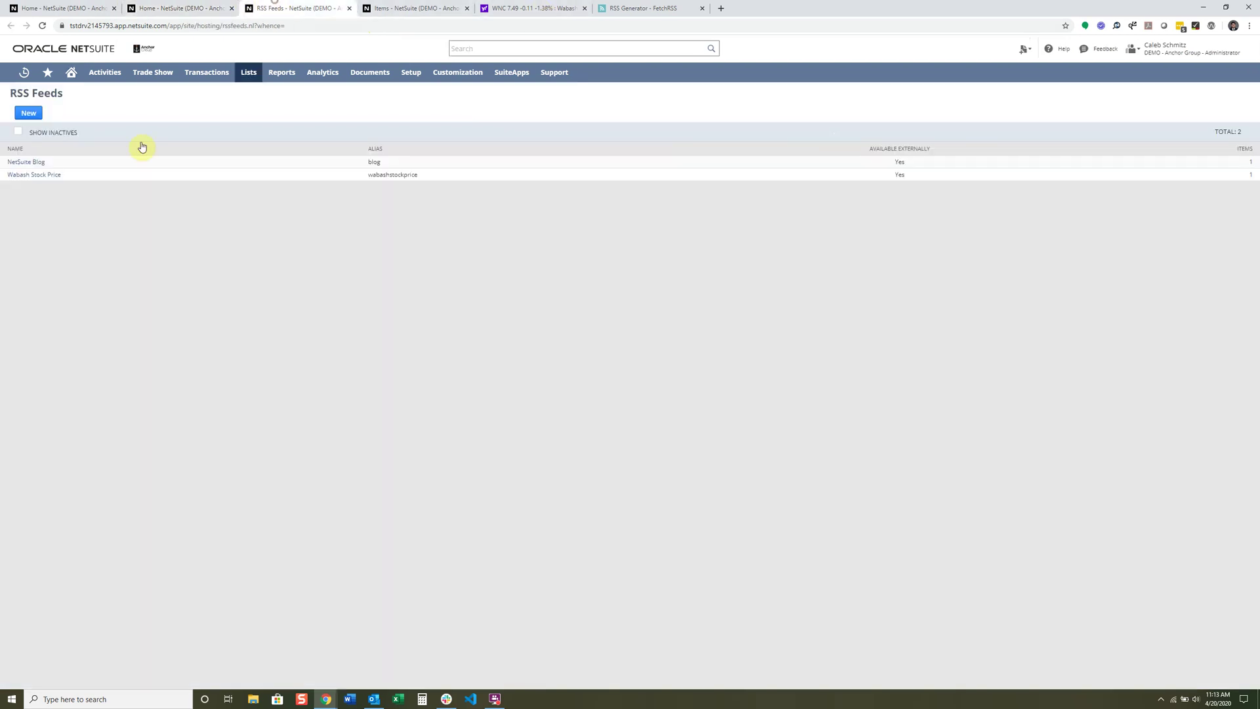
click(37, 167)
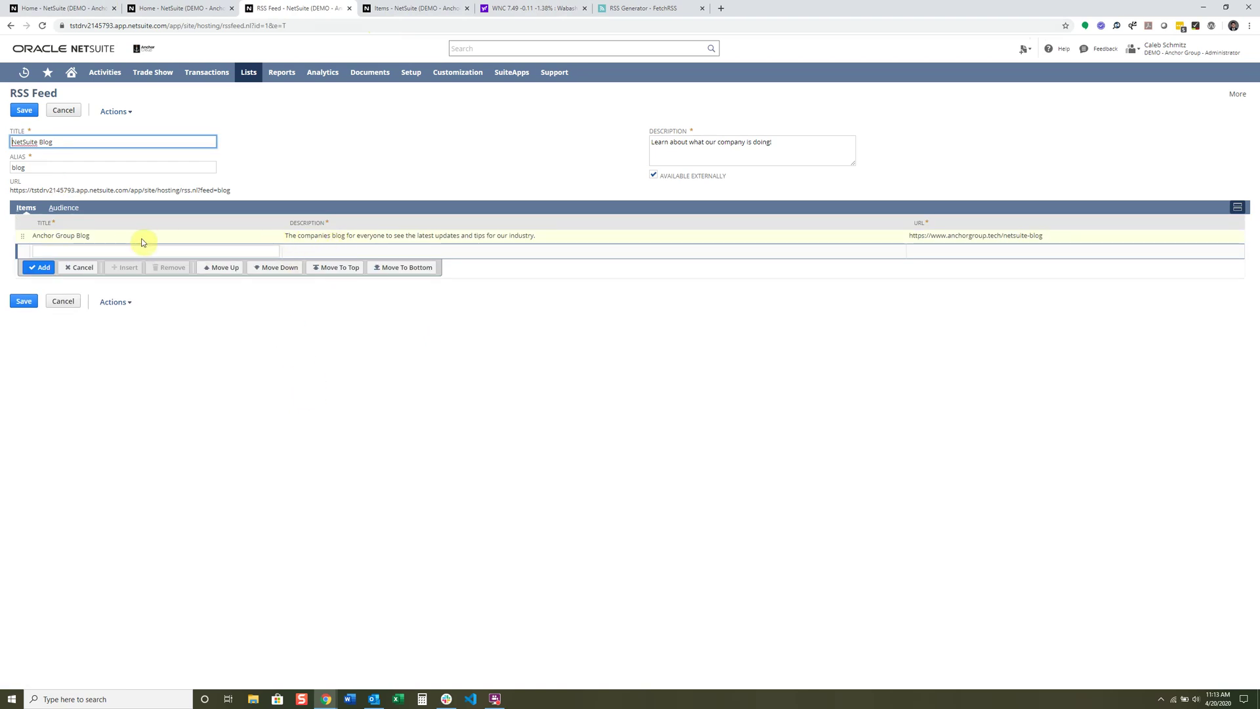
click(1019, 238)
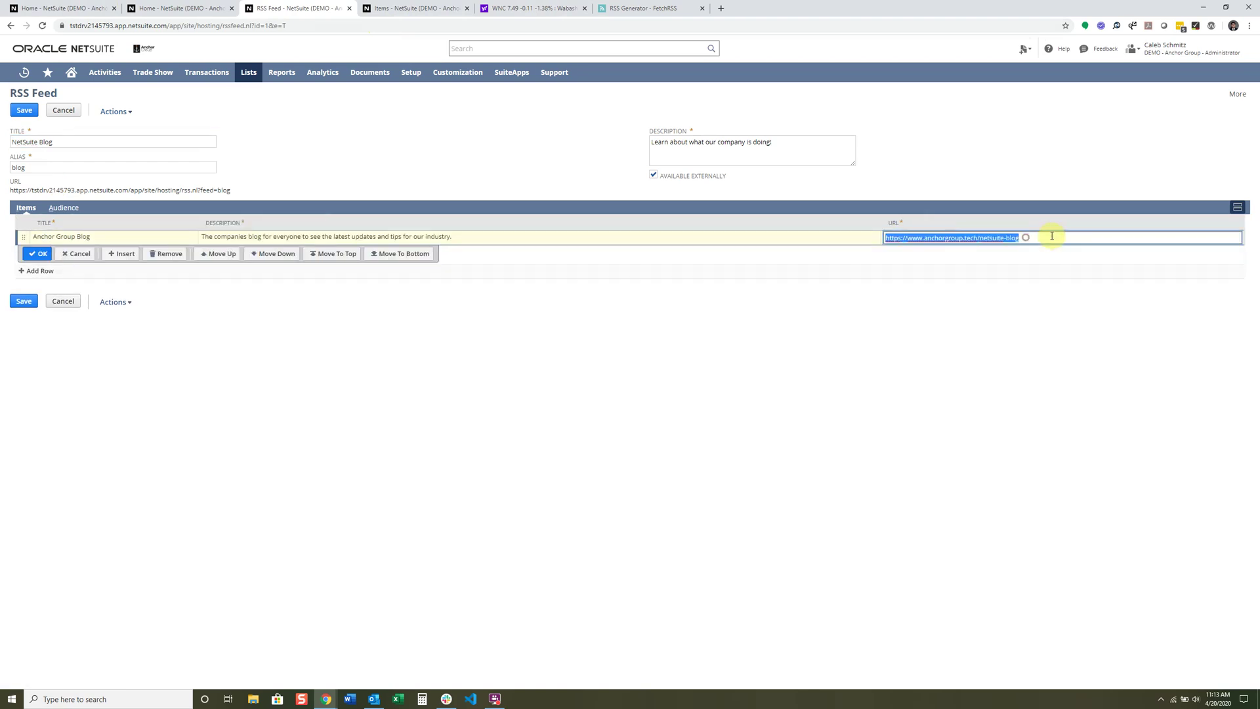
click(965, 370)
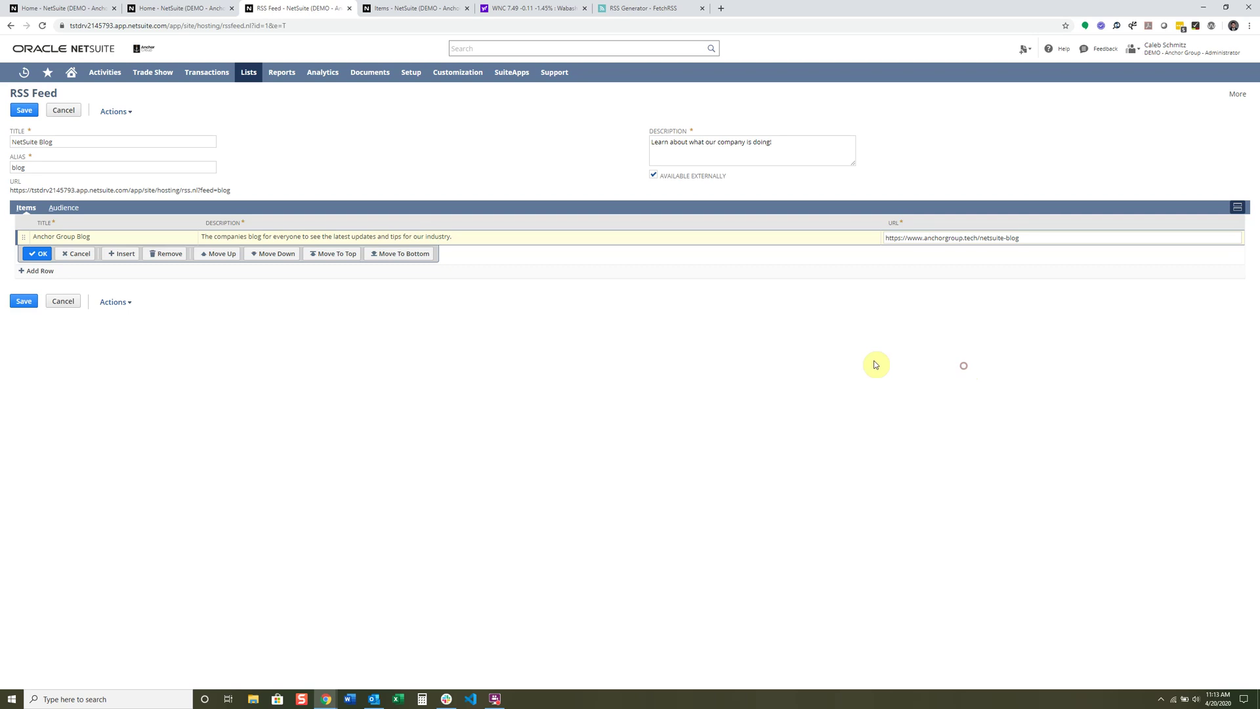
click(152, 8)
click(1222, 254)
Step: Set the RSS portlet's source to the NetSuite Blog feed and save
click(1222, 271)
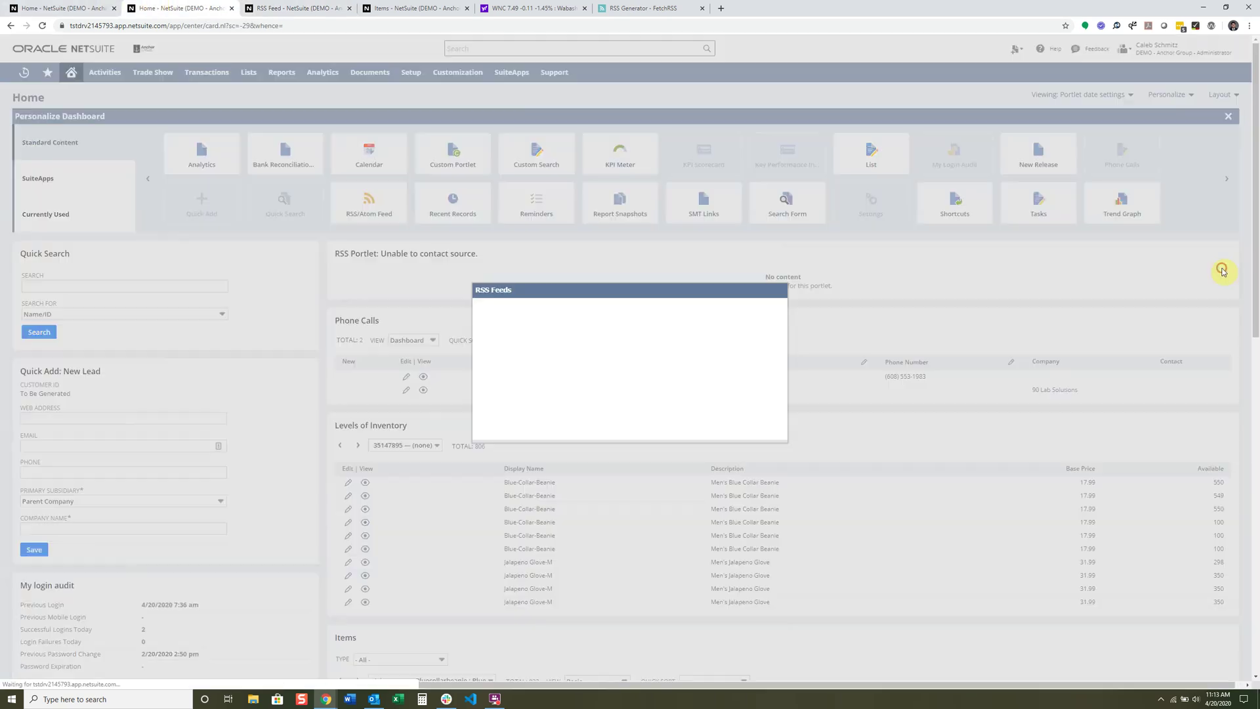
click(582, 348)
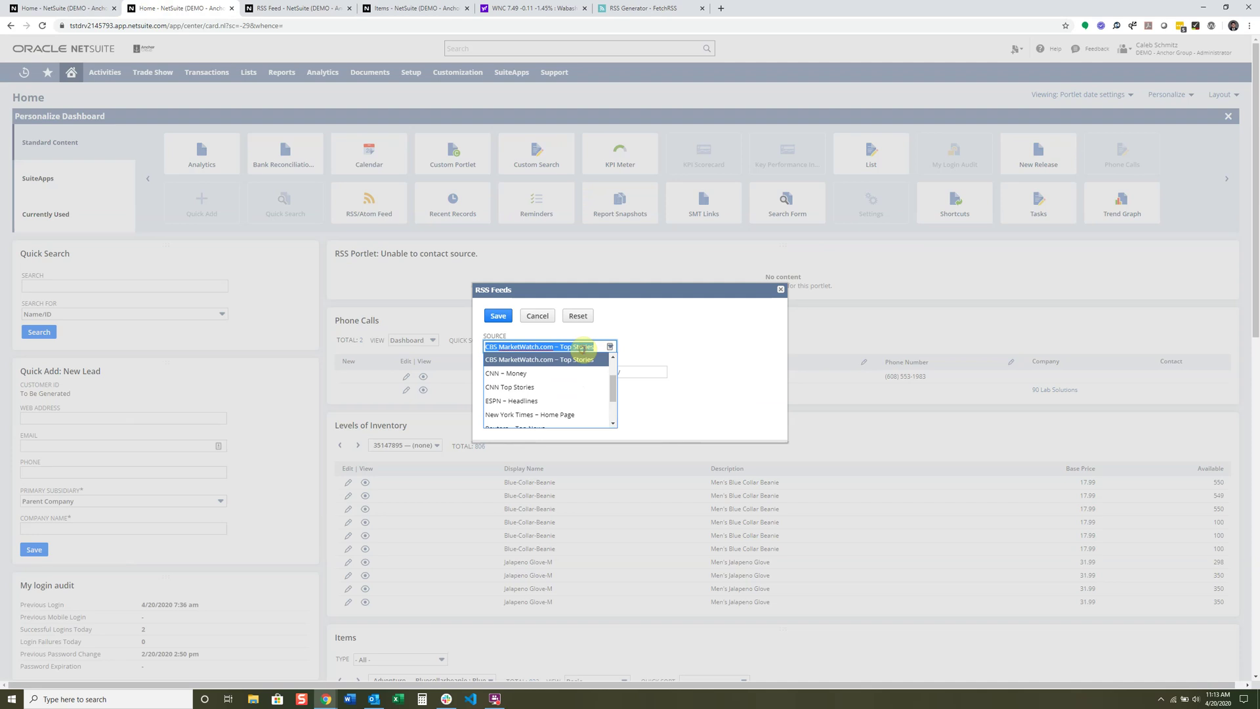
scroll(574, 390, down, 2)
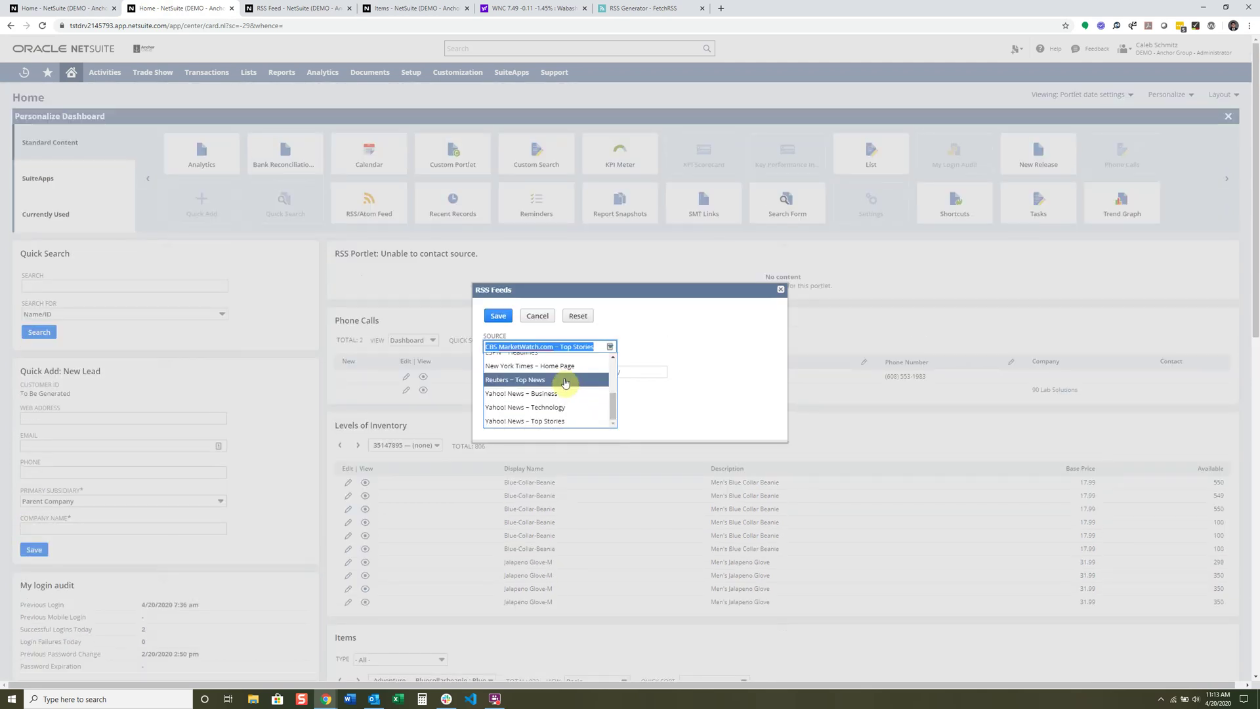
scroll(555, 391, up, 4)
click(546, 393)
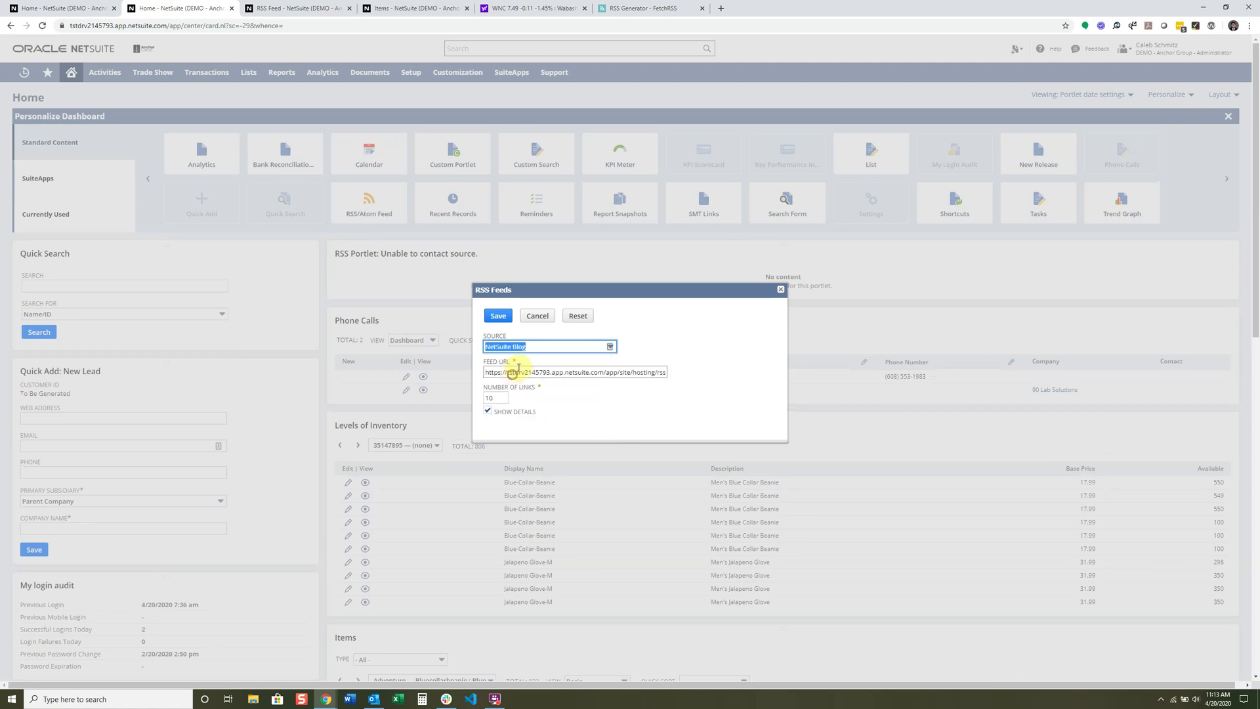
click(498, 316)
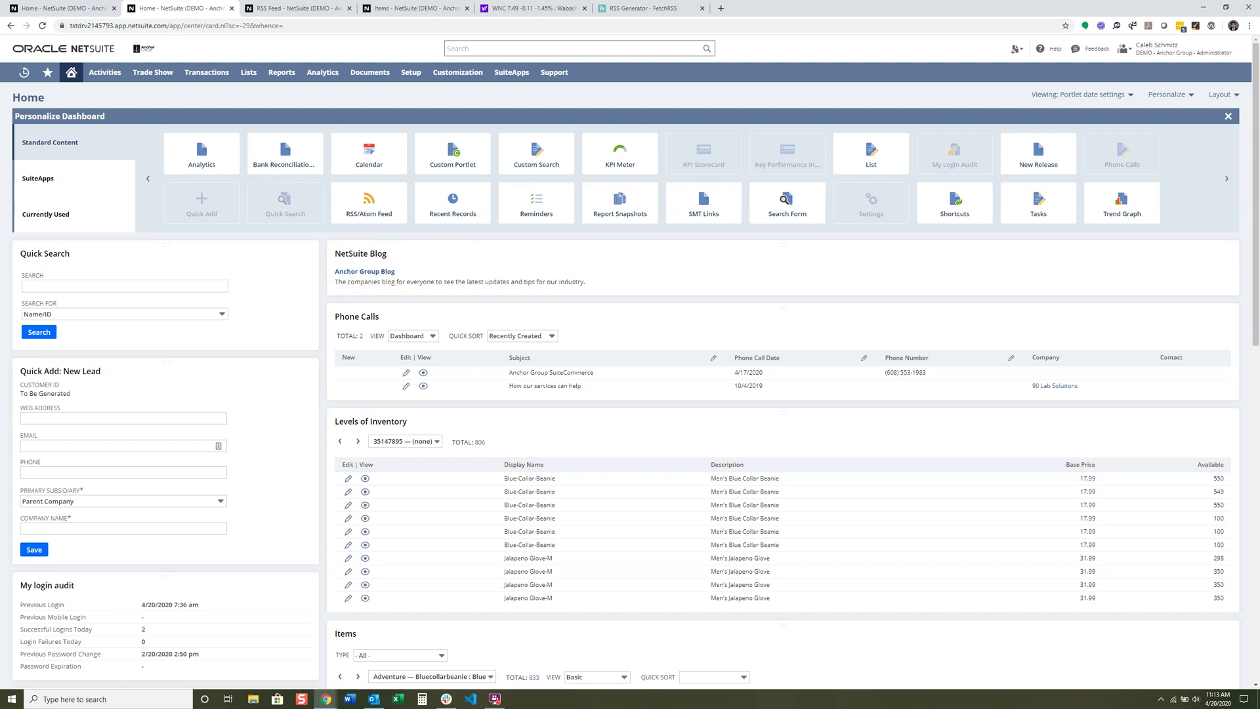
Step: Switch the RSS portlet's source to Wabash Stock Price and save
click(1227, 253)
click(1215, 273)
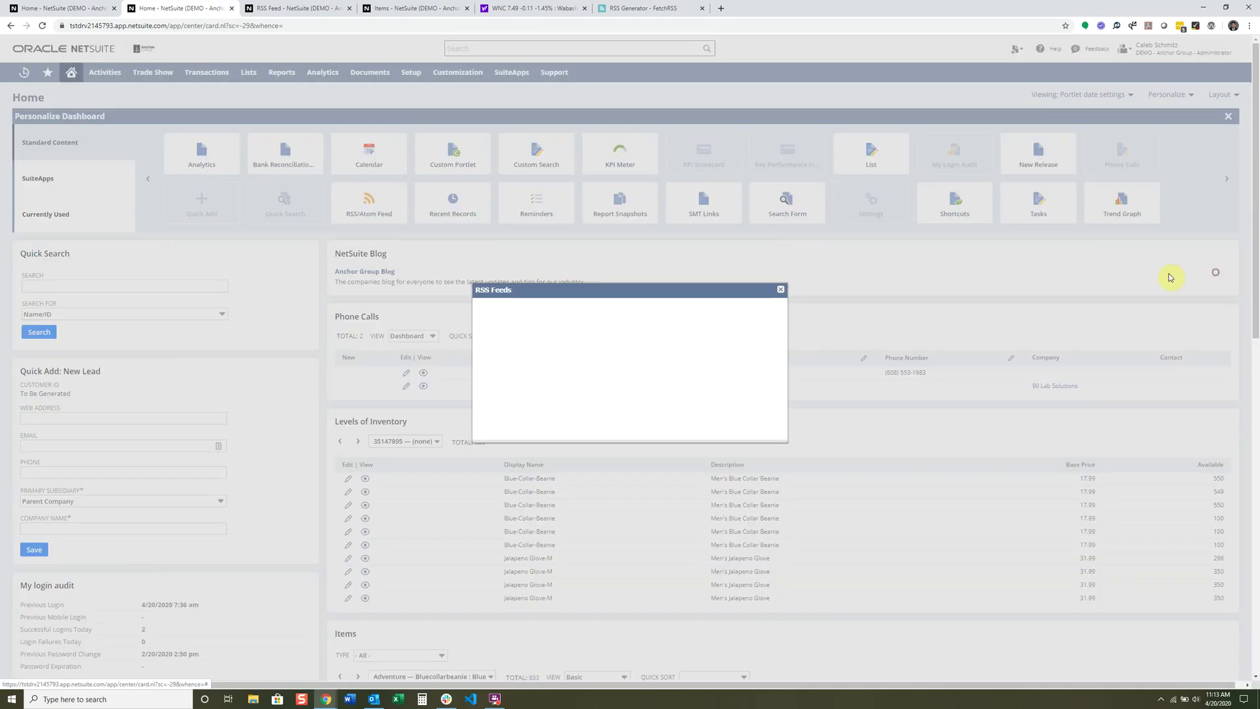
click(551, 348)
click(553, 368)
click(497, 319)
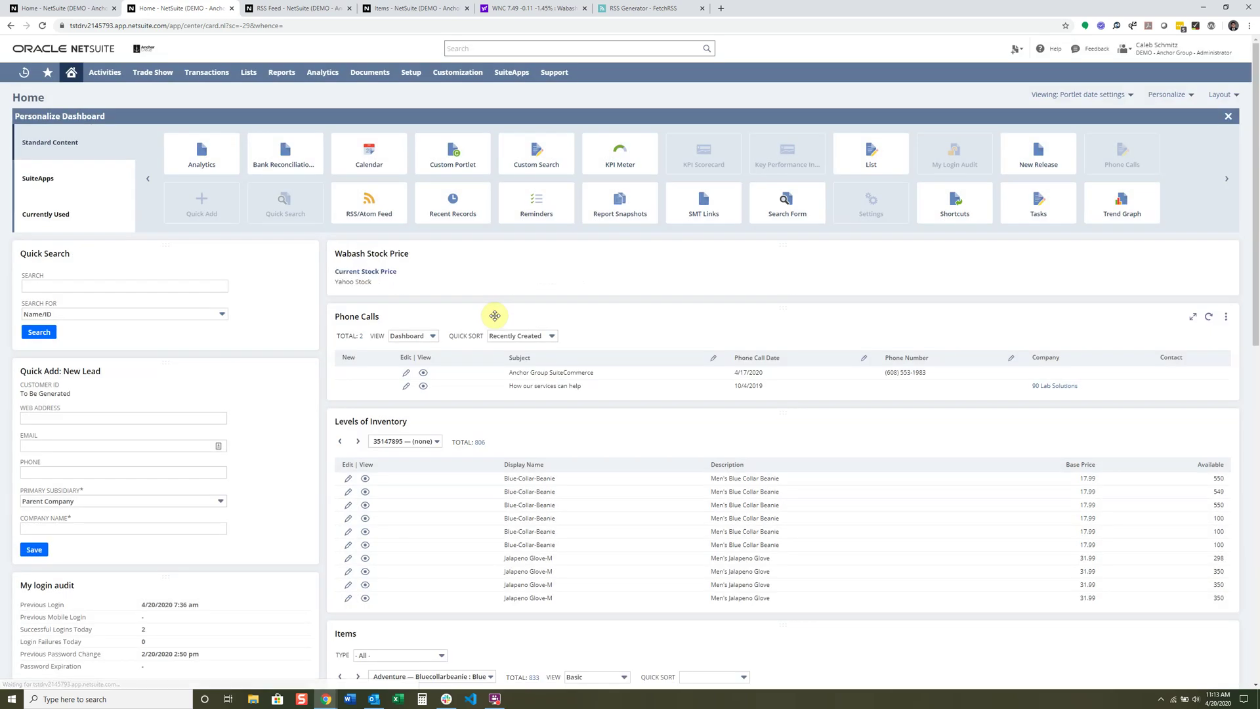
Step: View the Wabash (WNC) quote from the Current Stock Price link, close it, and go to FetchRSS
middle_click(376, 273)
click(437, 9)
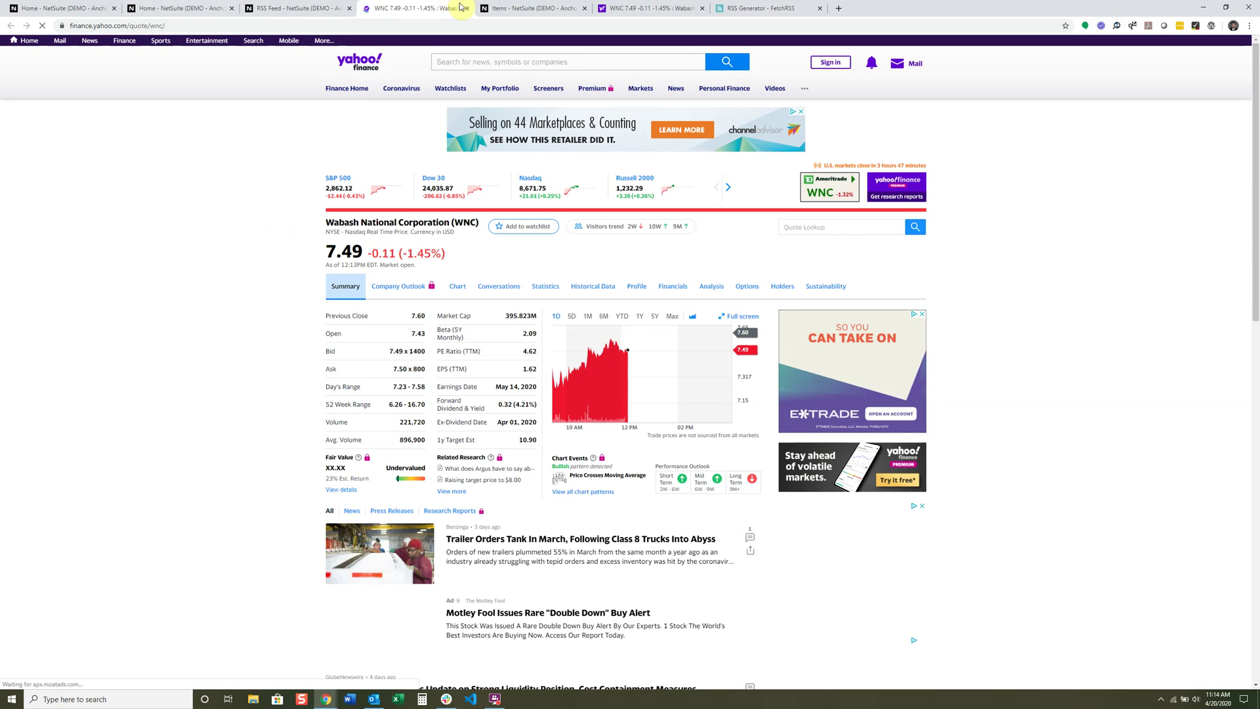
key(ctrl+w)
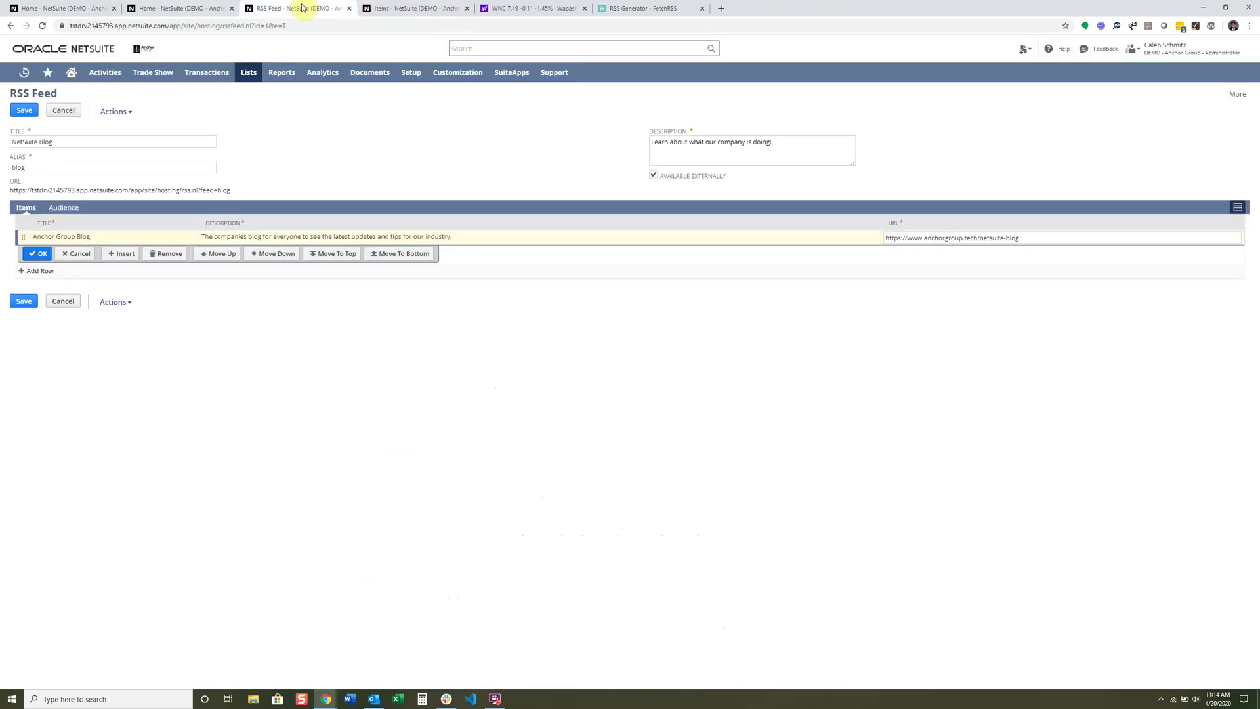
click(653, 9)
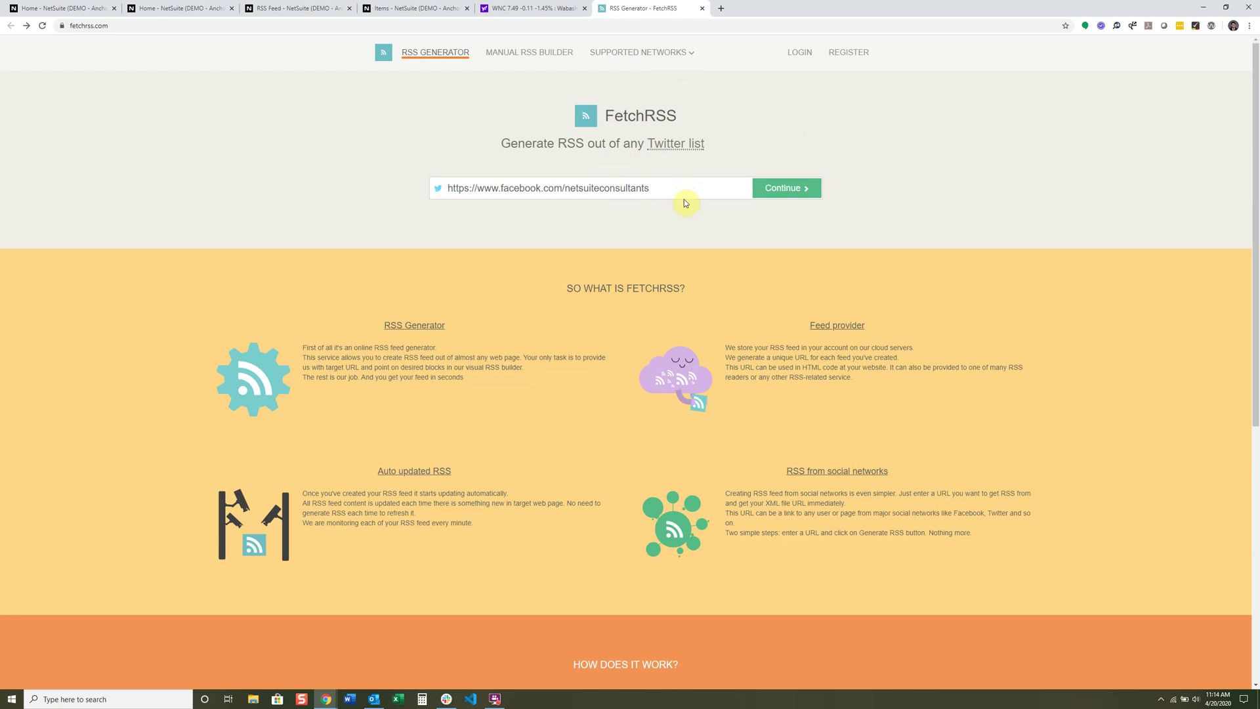
Step: Generate and preview a FetchRSS feed from the Facebook page address, then return to NetSuite Home
drag(692, 192, 439, 208)
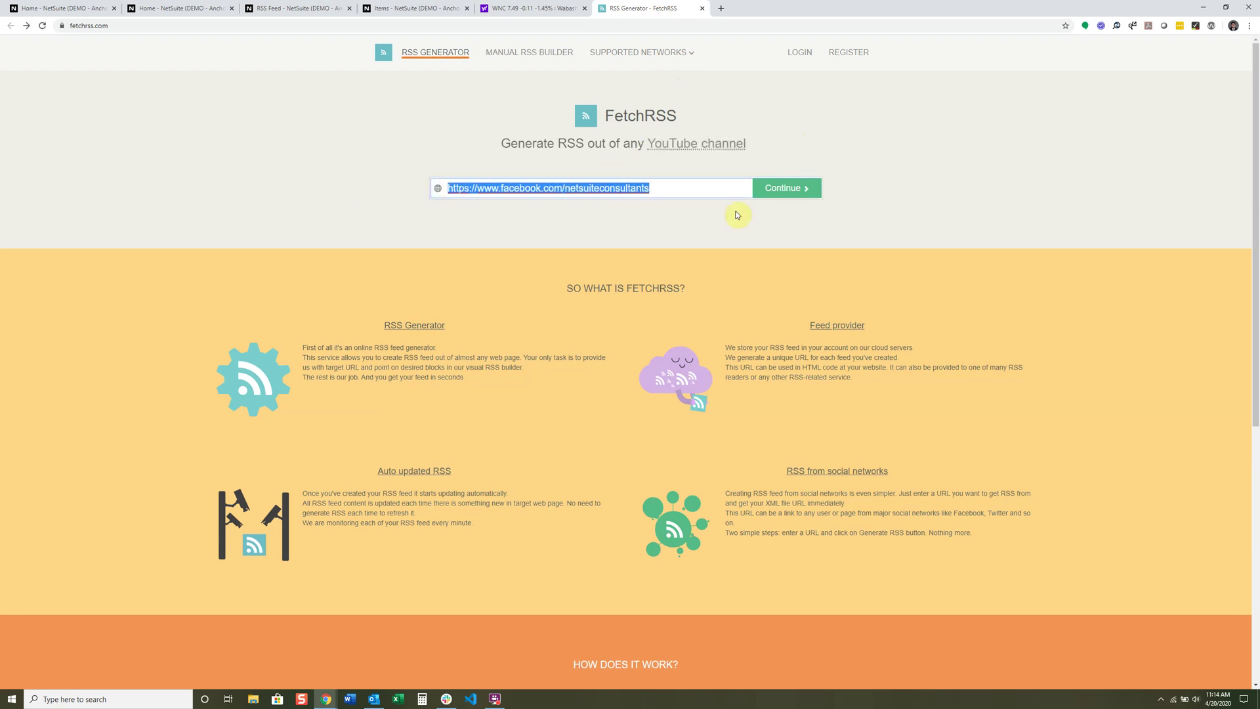
click(810, 187)
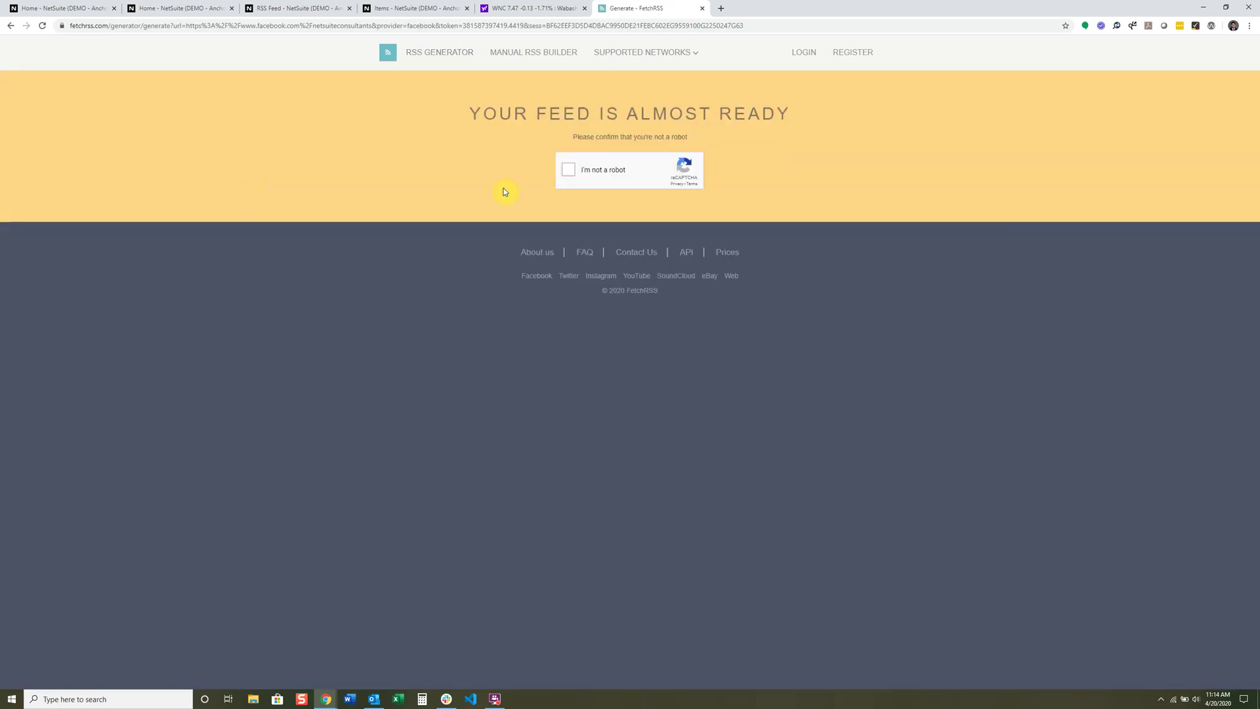
click(568, 170)
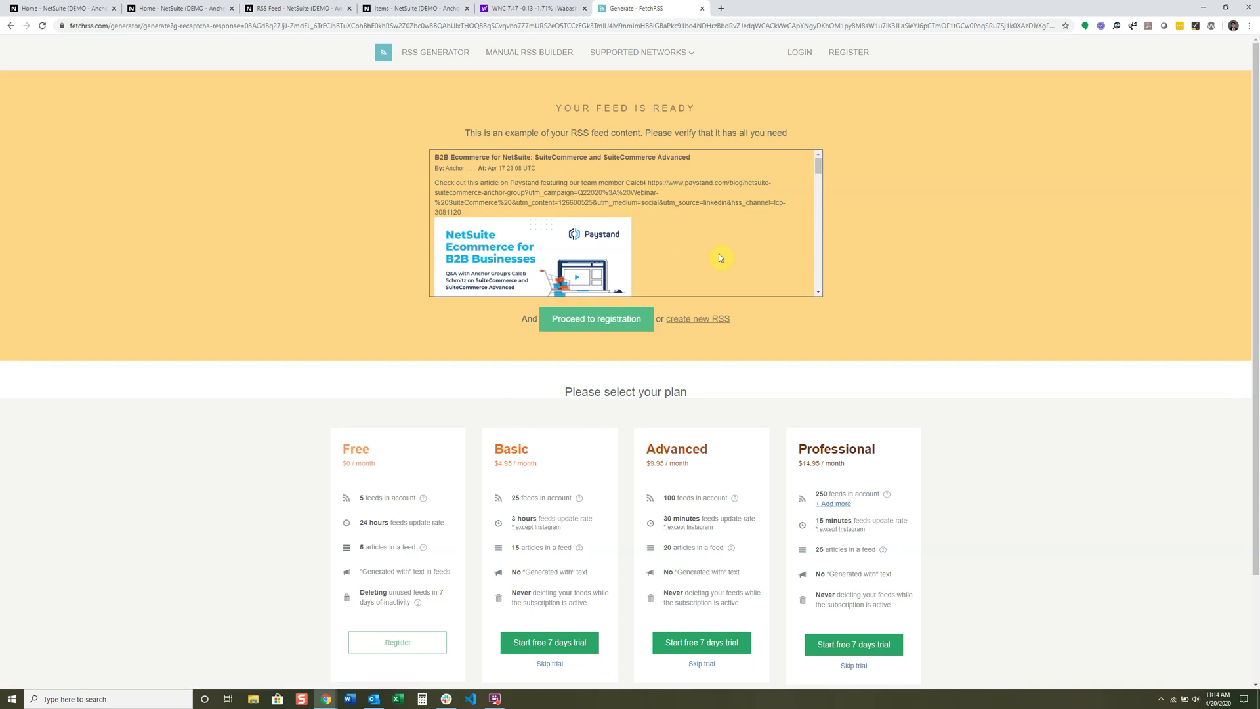
scroll(720, 252, down, 5)
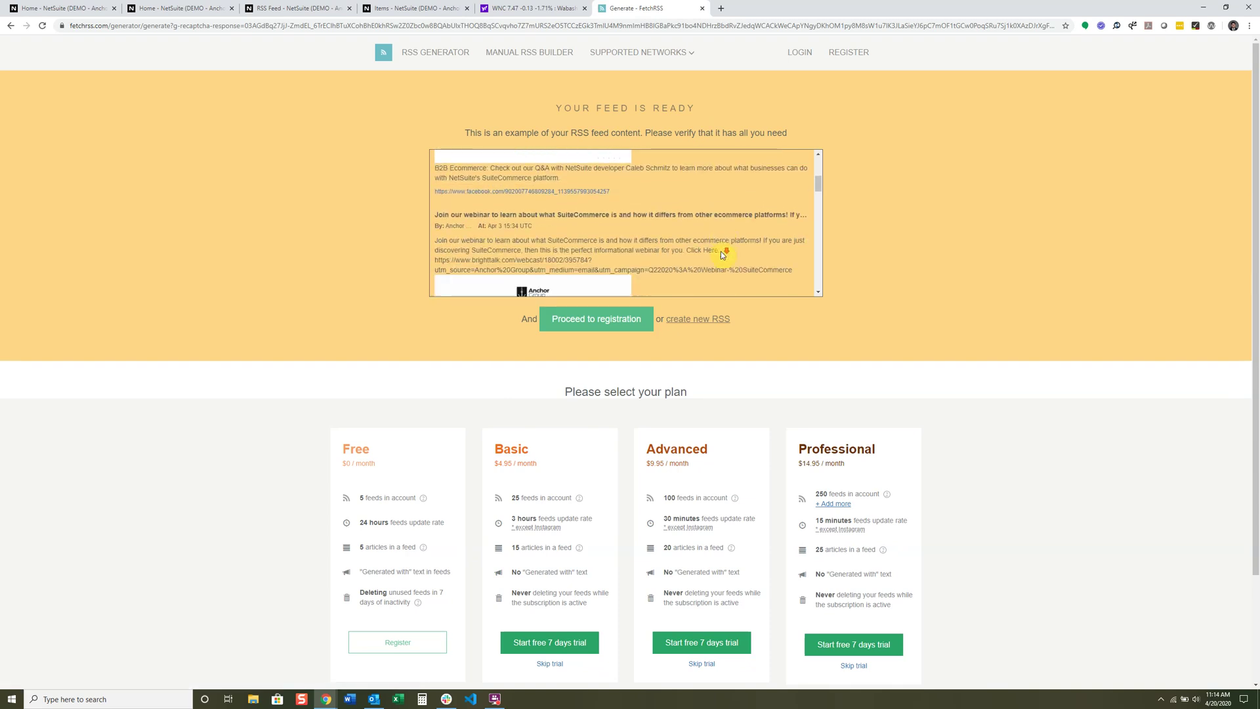
scroll(721, 251, down, 6)
scroll(721, 251, down, 3)
scroll(282, 499, down, 2)
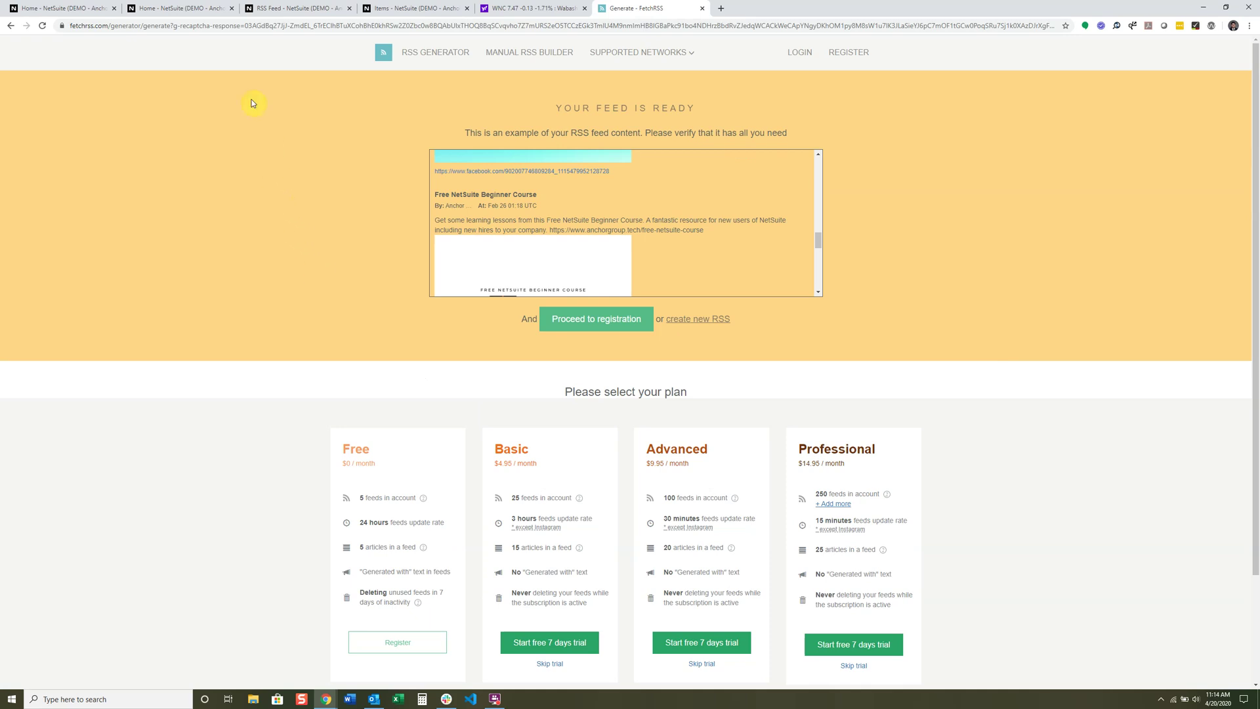
click(197, 8)
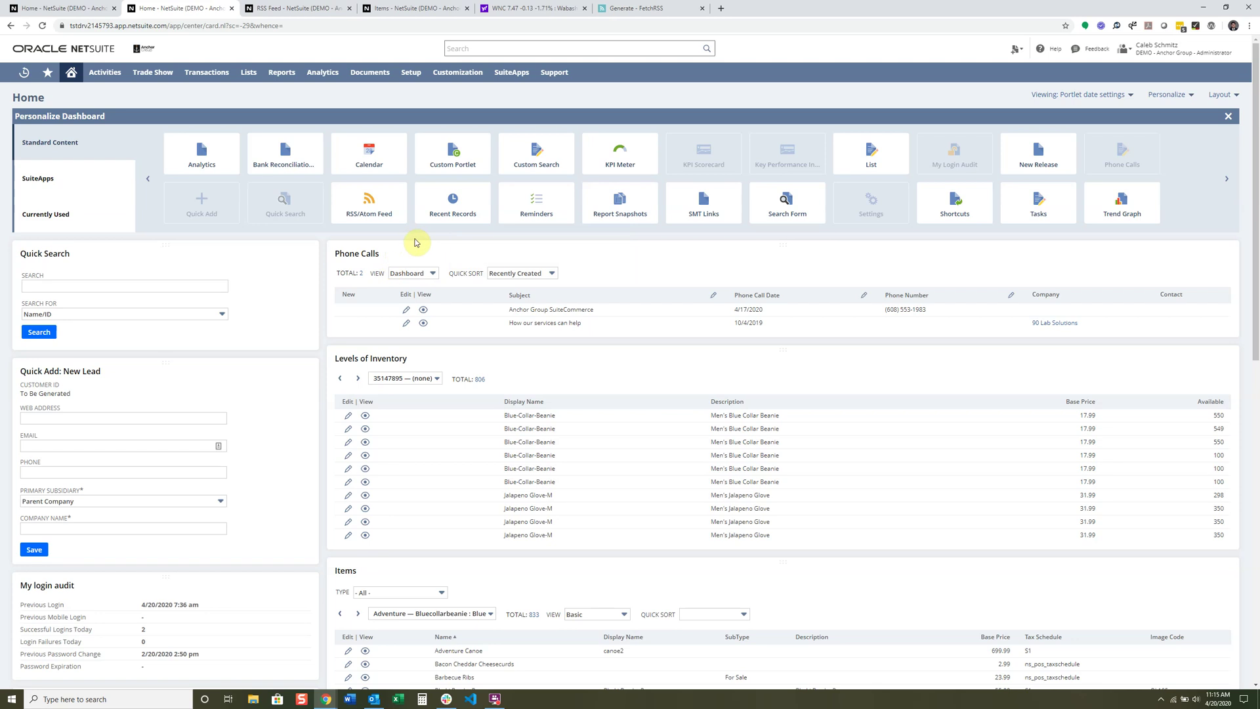
Step: Add a Recent Records portlet listing recently viewed records to the top of the left column
click(461, 206)
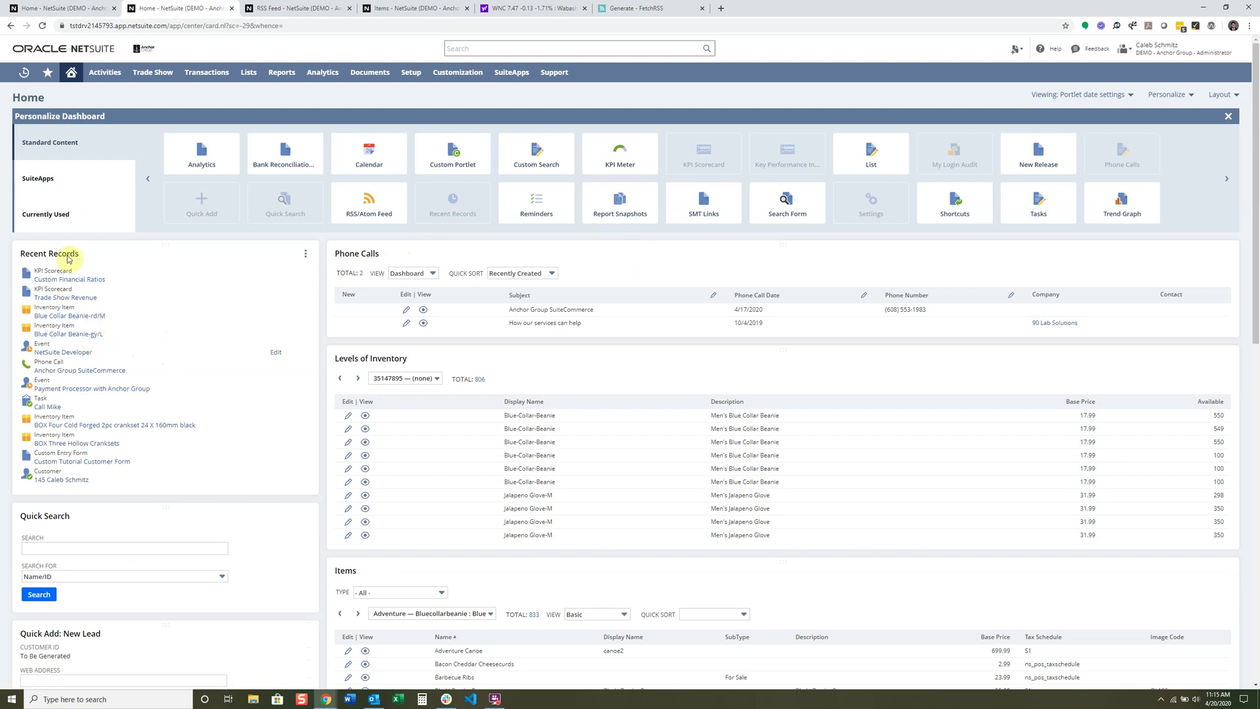
mouse_move(19, 78)
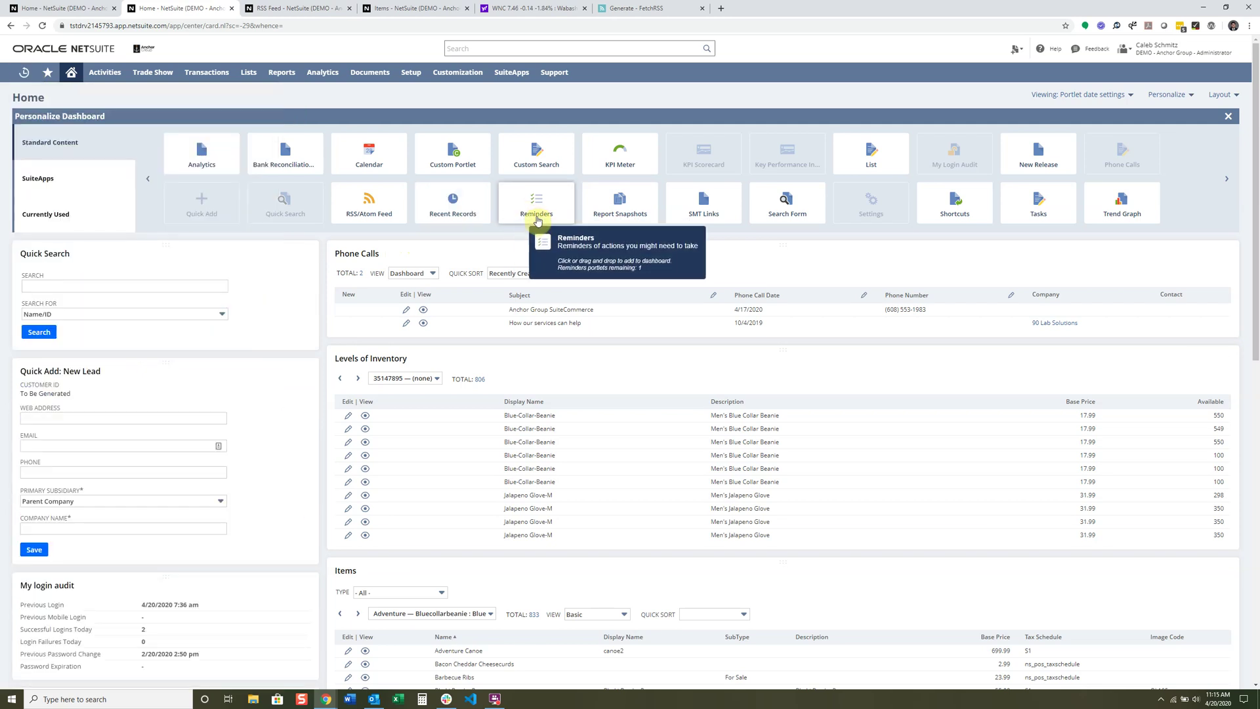
Step: Place a Reminders portlet atop the left column, review its reminder settings, and open Opportunities to Close
drag(545, 214, 173, 264)
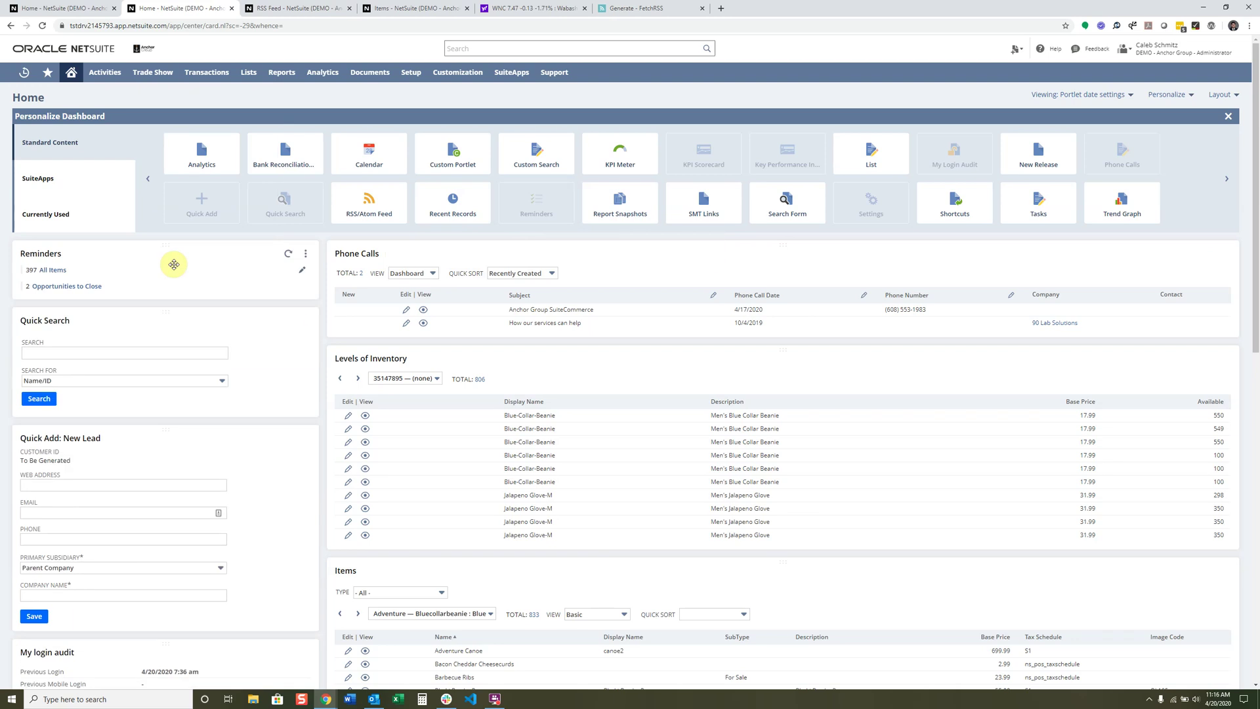
click(823, 186)
click(307, 255)
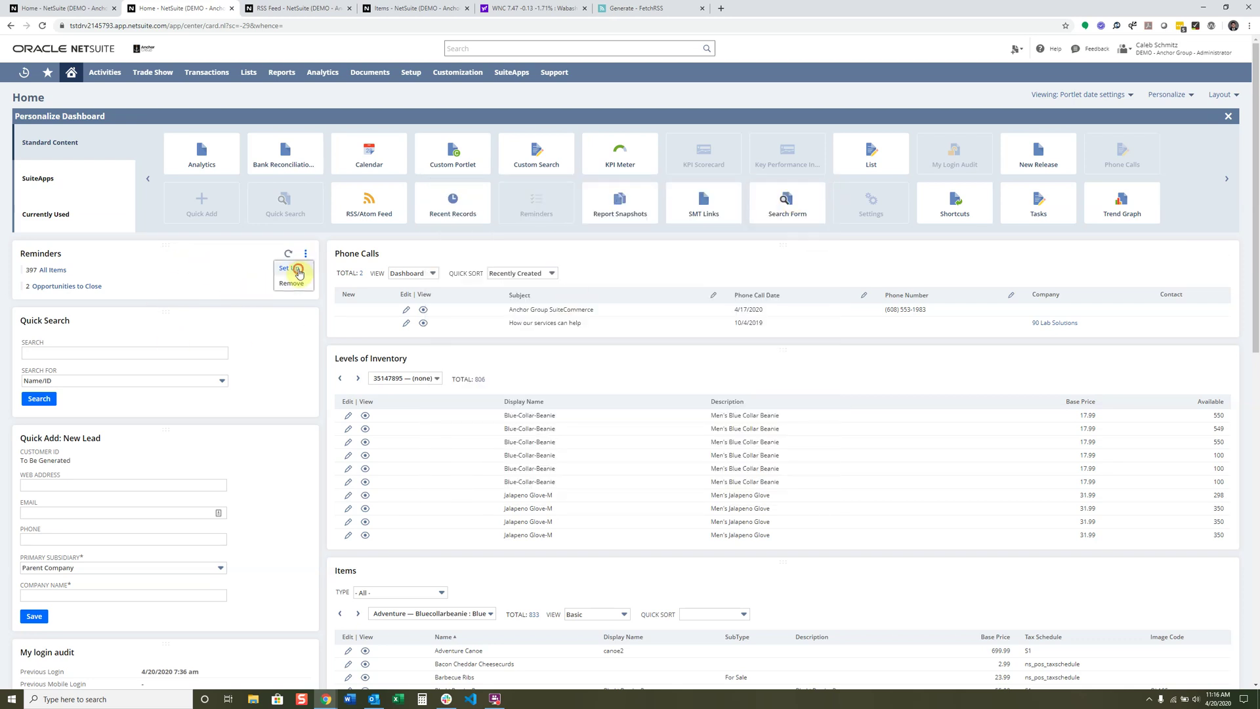
click(290, 268)
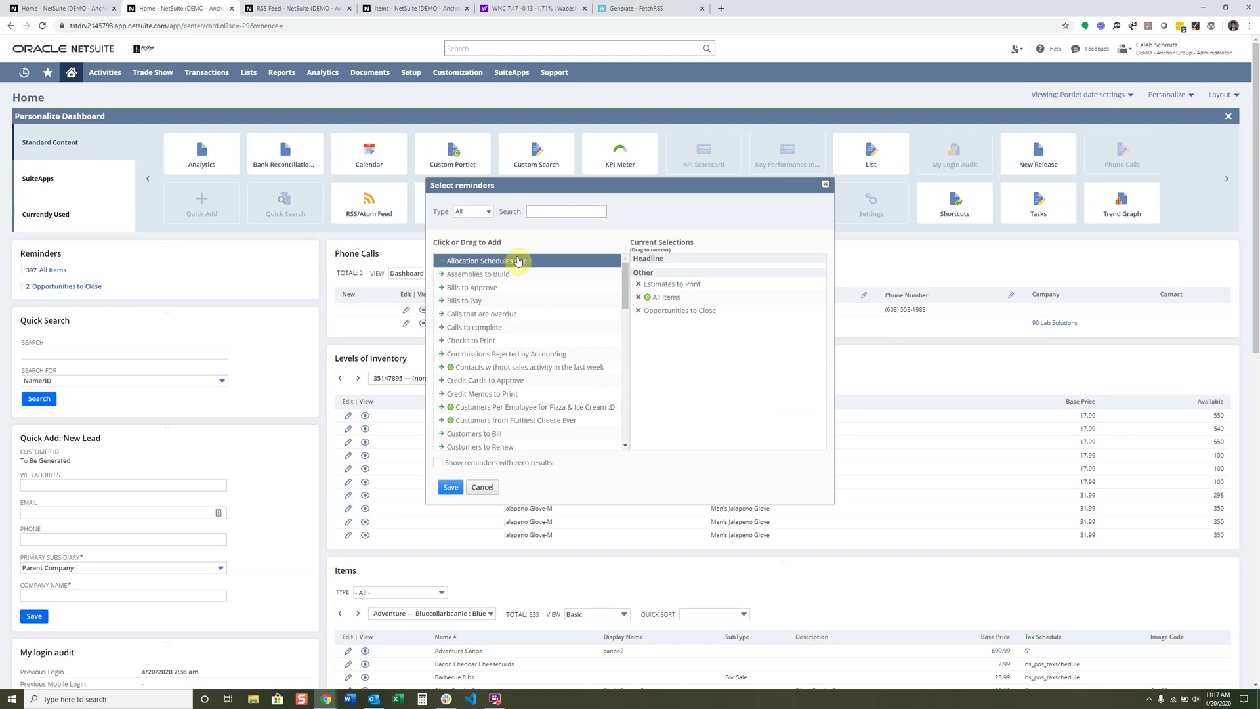
scroll(545, 422, down, 2)
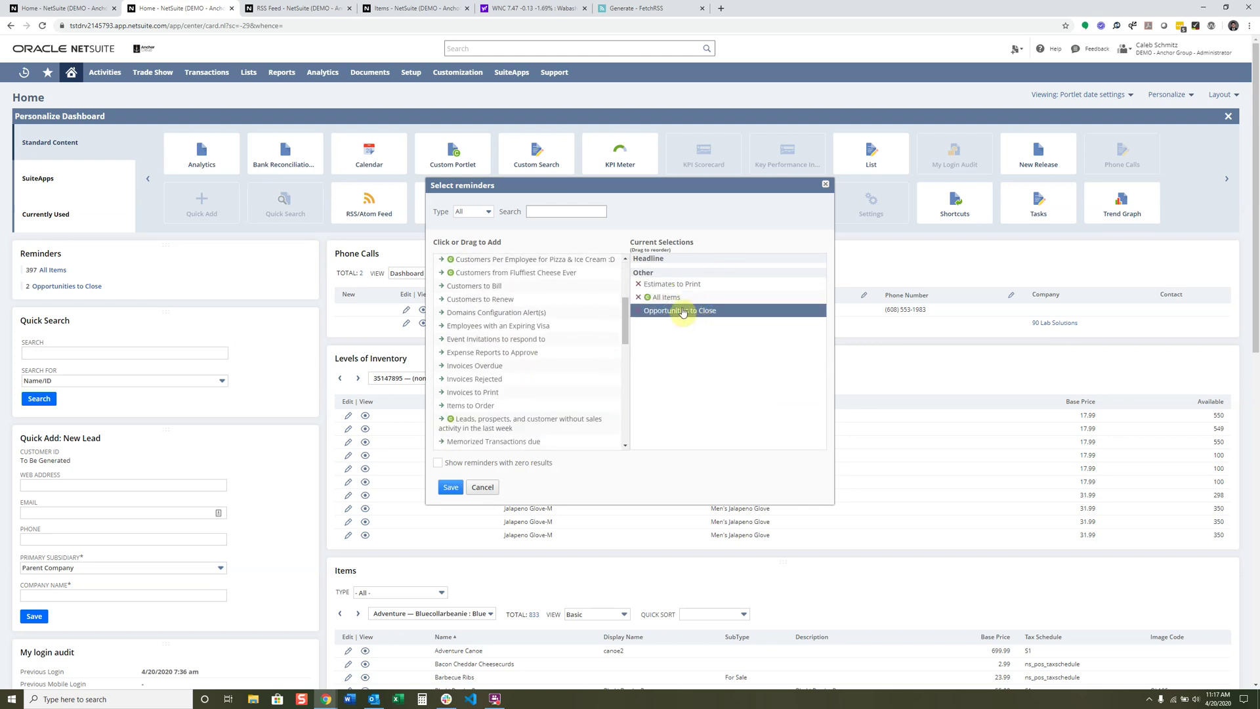
click(826, 186)
click(70, 287)
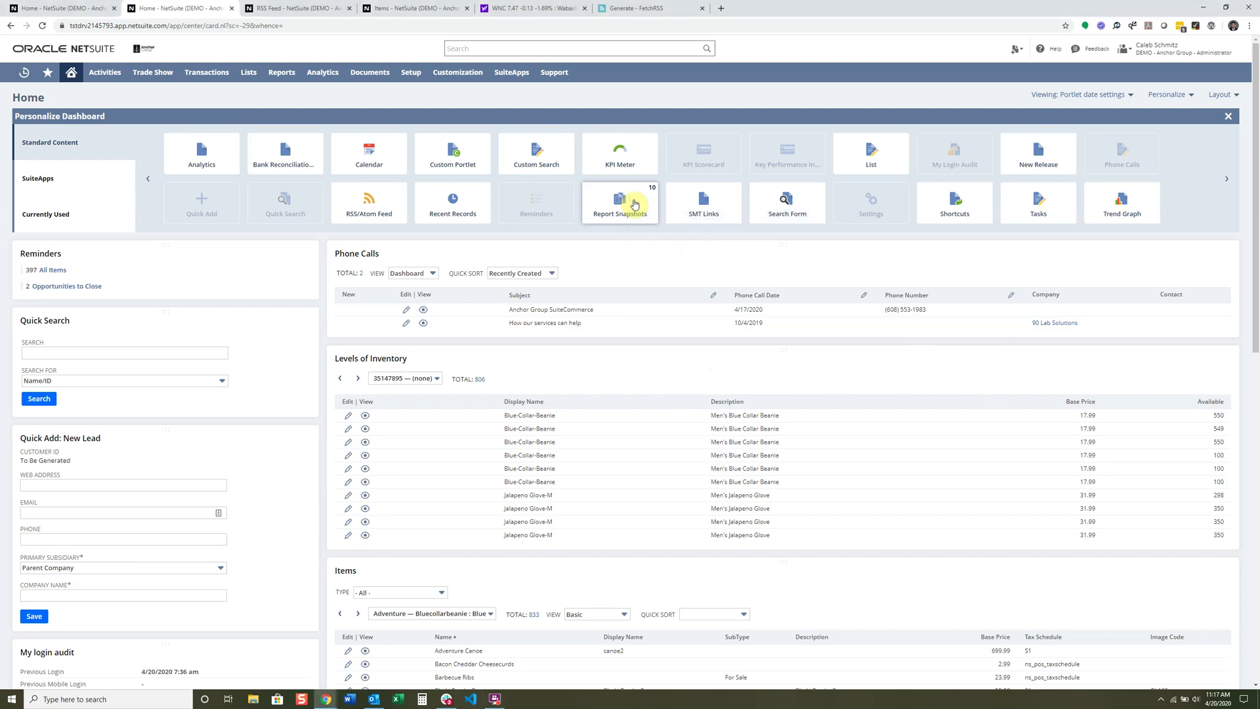
Step: Add a report snapshot portlet and keep Comparative Sales as its snapshot
drag(634, 204, 270, 256)
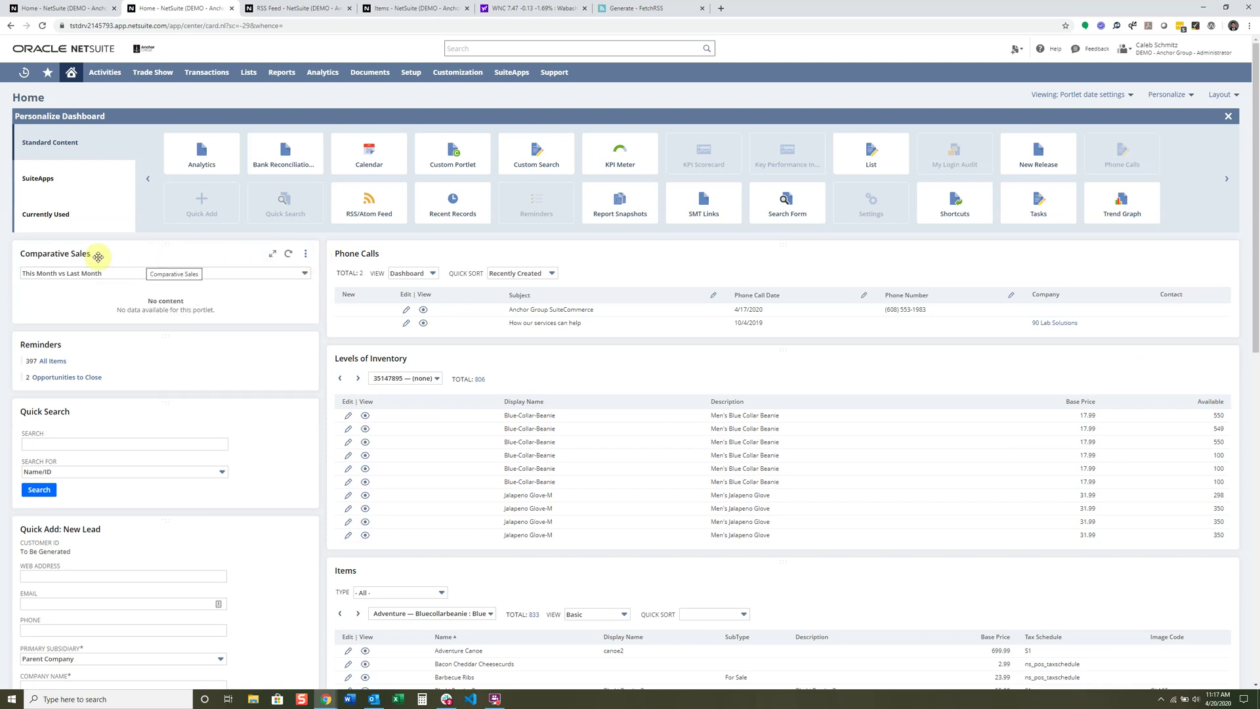
click(303, 255)
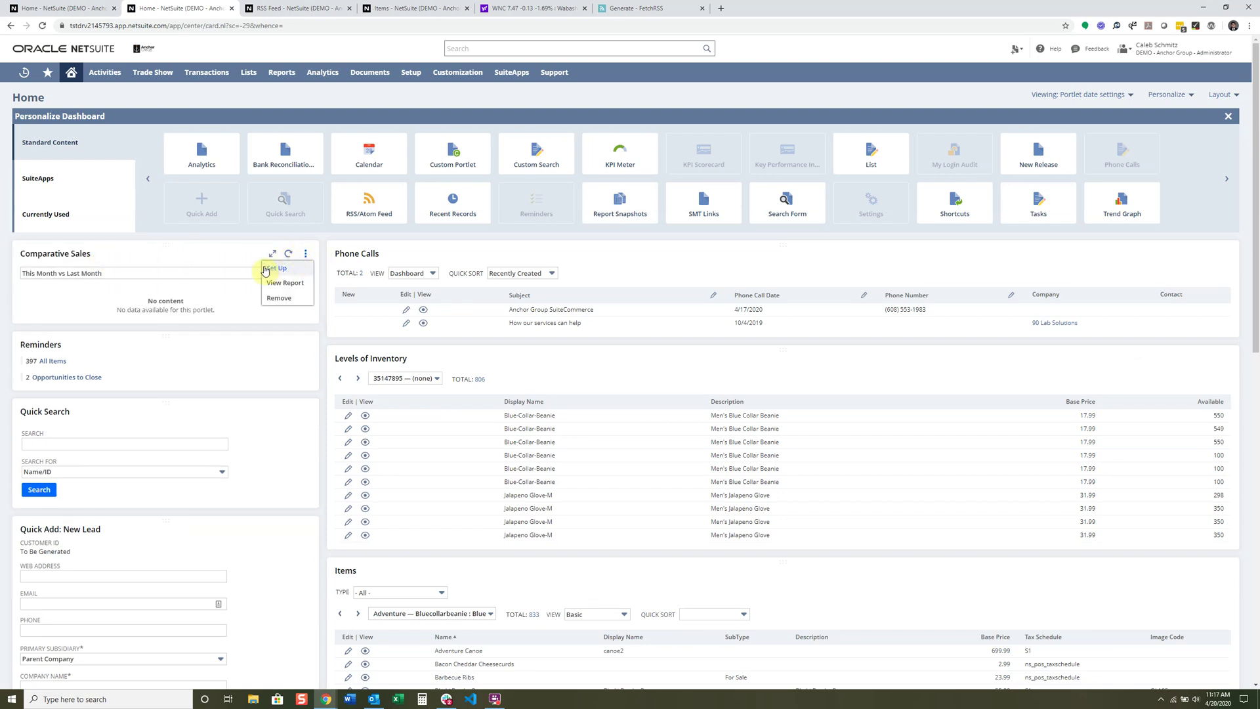
click(276, 269)
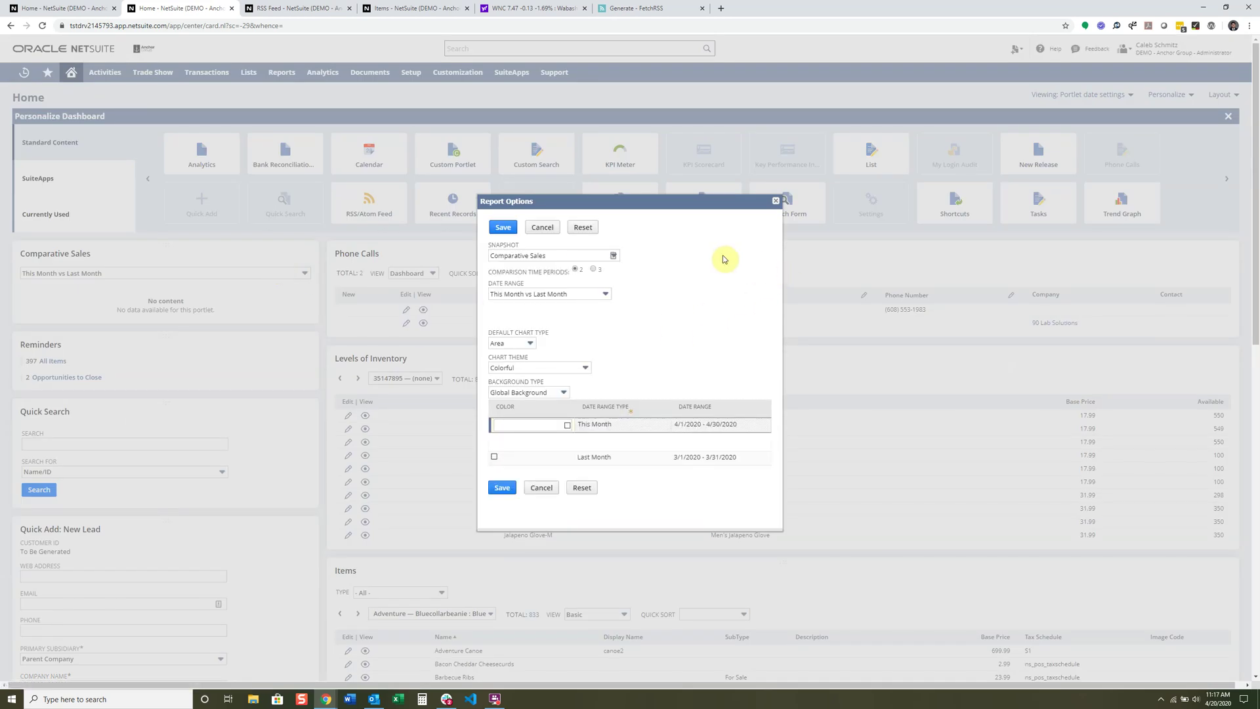
click(578, 253)
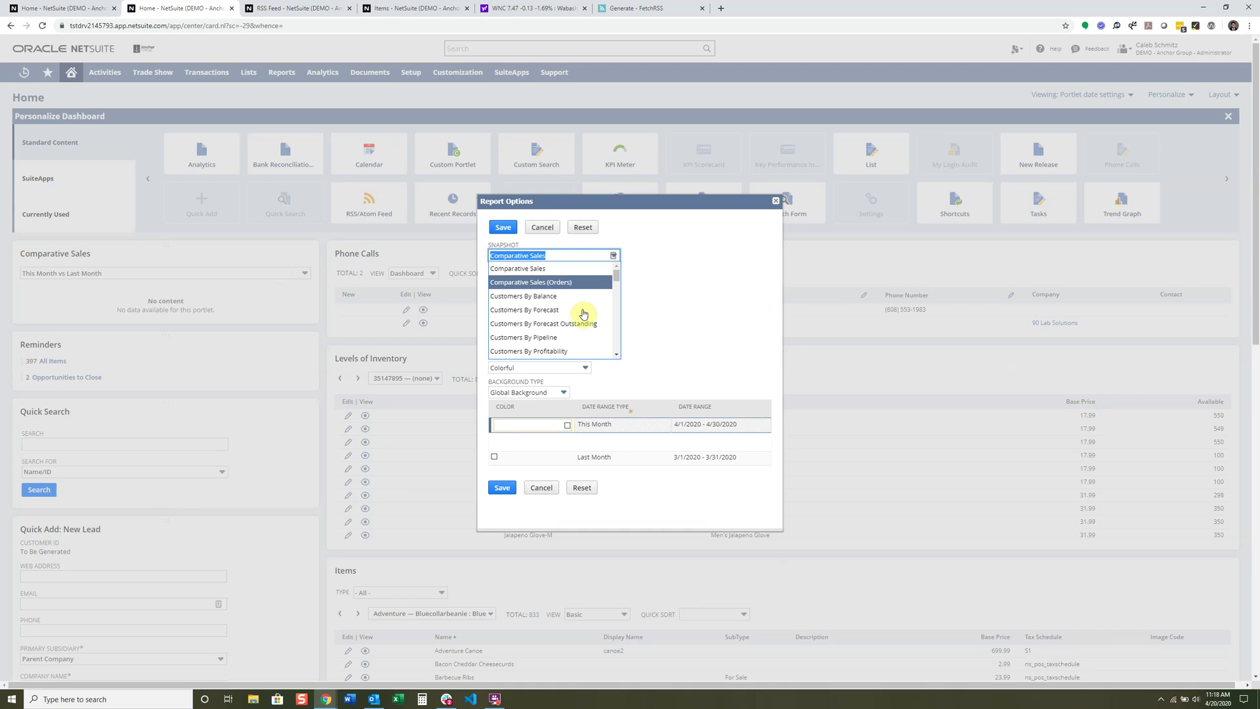
scroll(578, 318, down, 3)
scroll(584, 320, down, 5)
scroll(580, 318, down, 6)
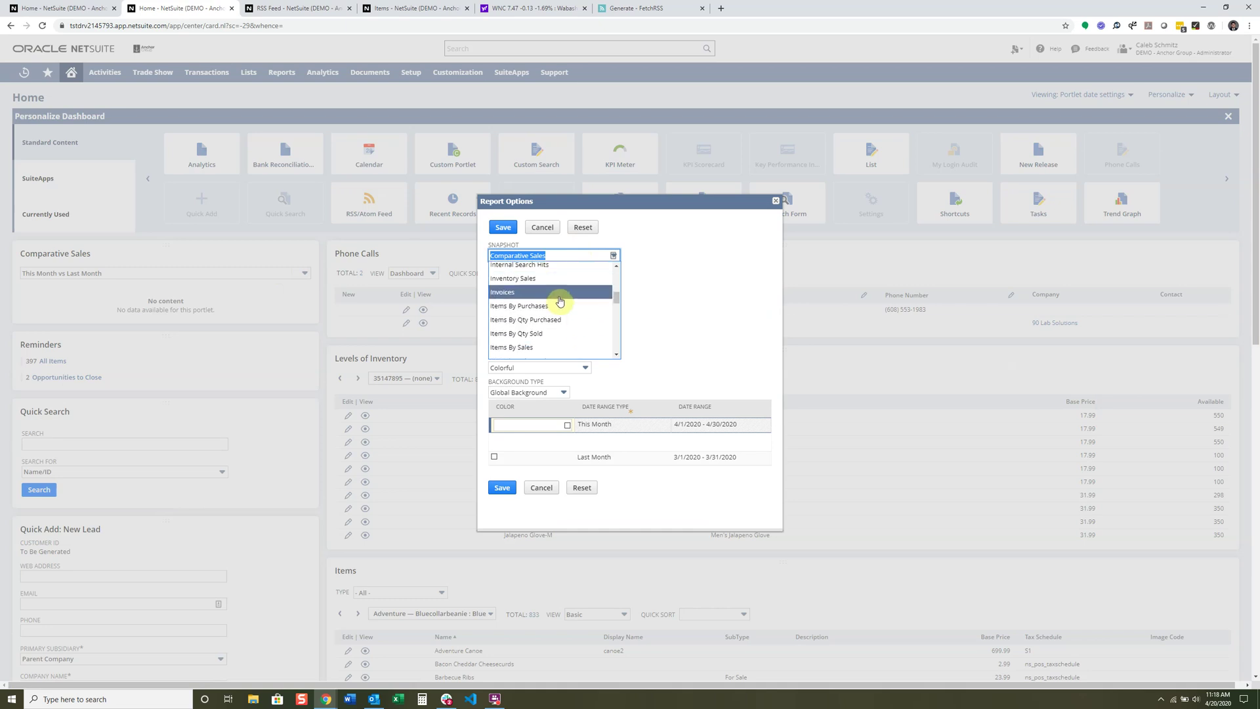
scroll(557, 302, down, 3)
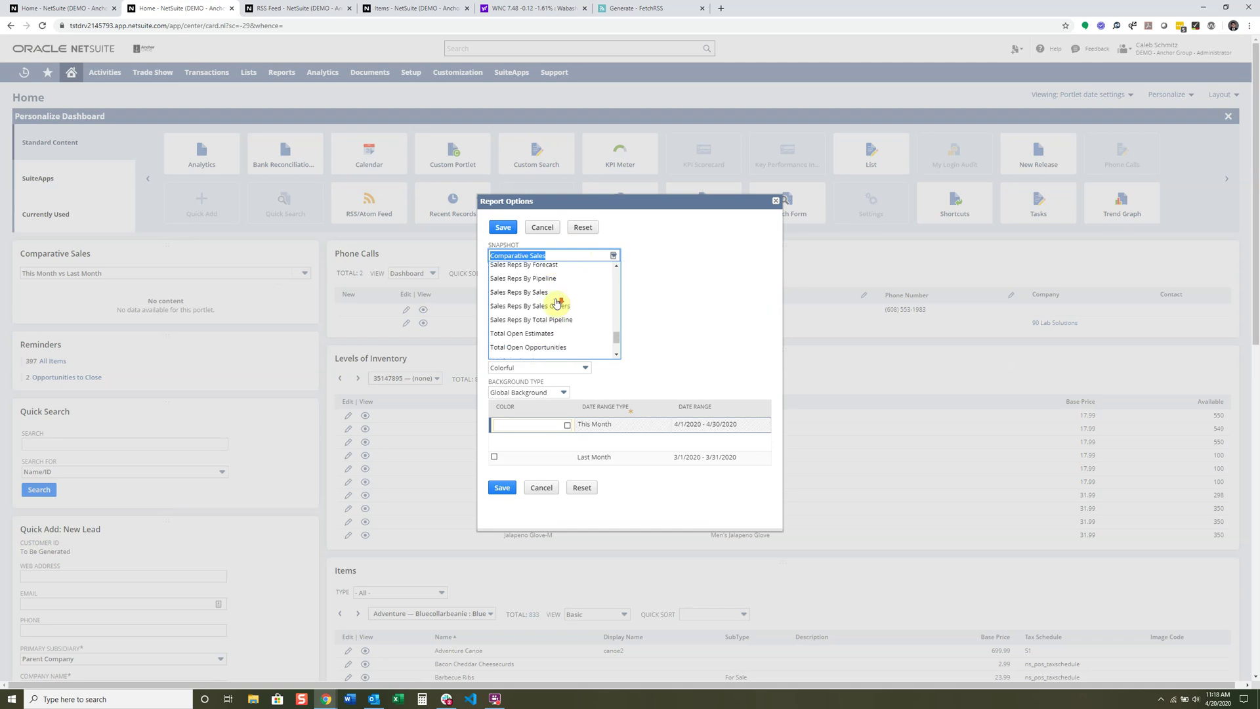
click(704, 328)
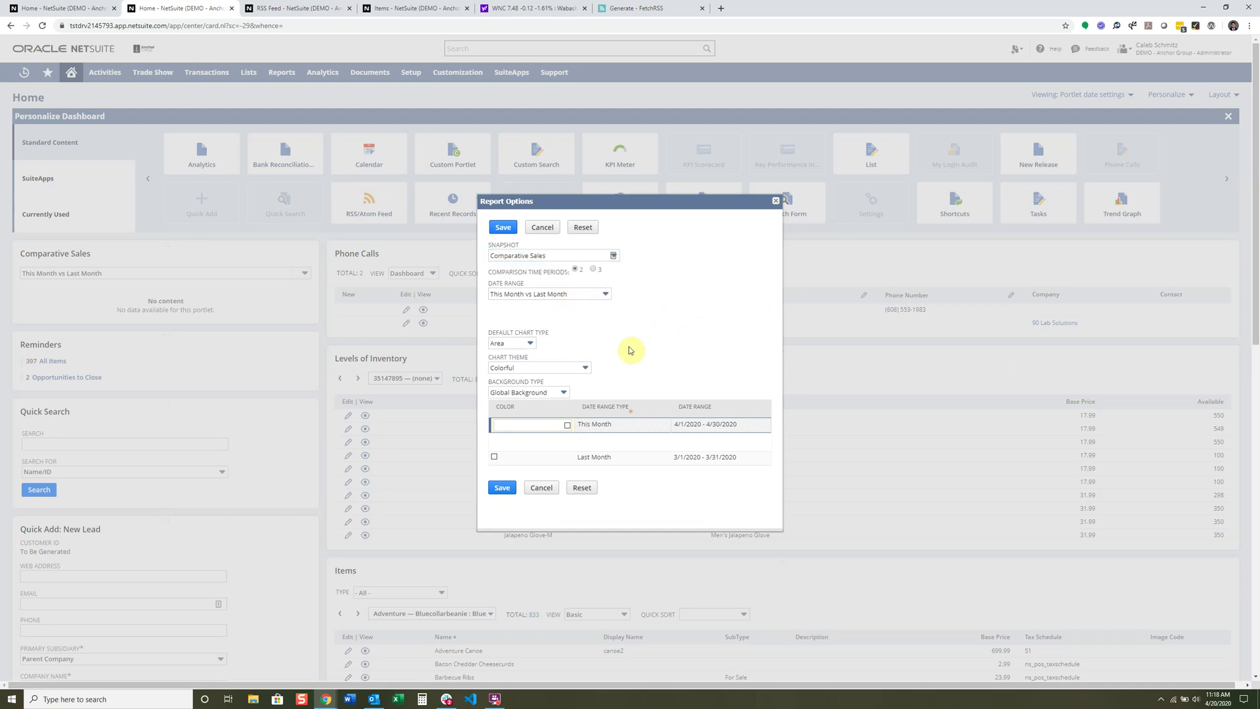
Step: Keep Area as the default chart type and close Report Options without saving
click(516, 344)
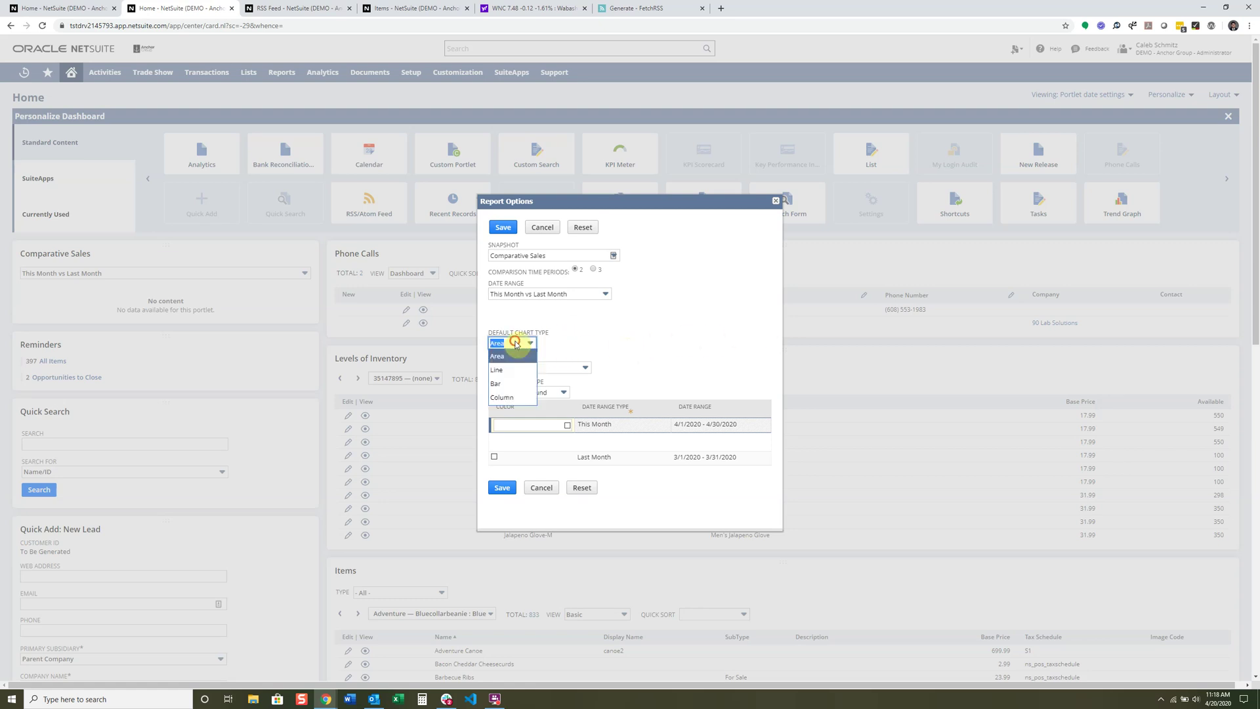
click(744, 342)
scroll(591, 348, down, 1)
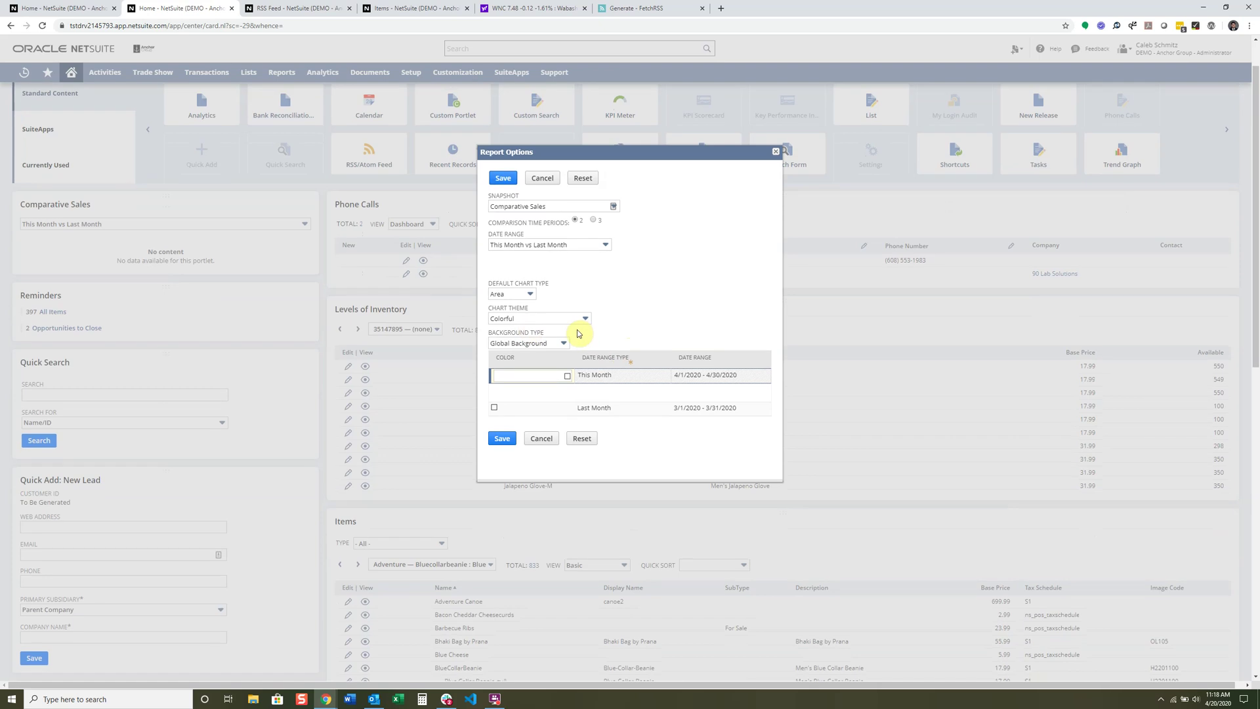
scroll(777, 197, up, 1)
click(776, 201)
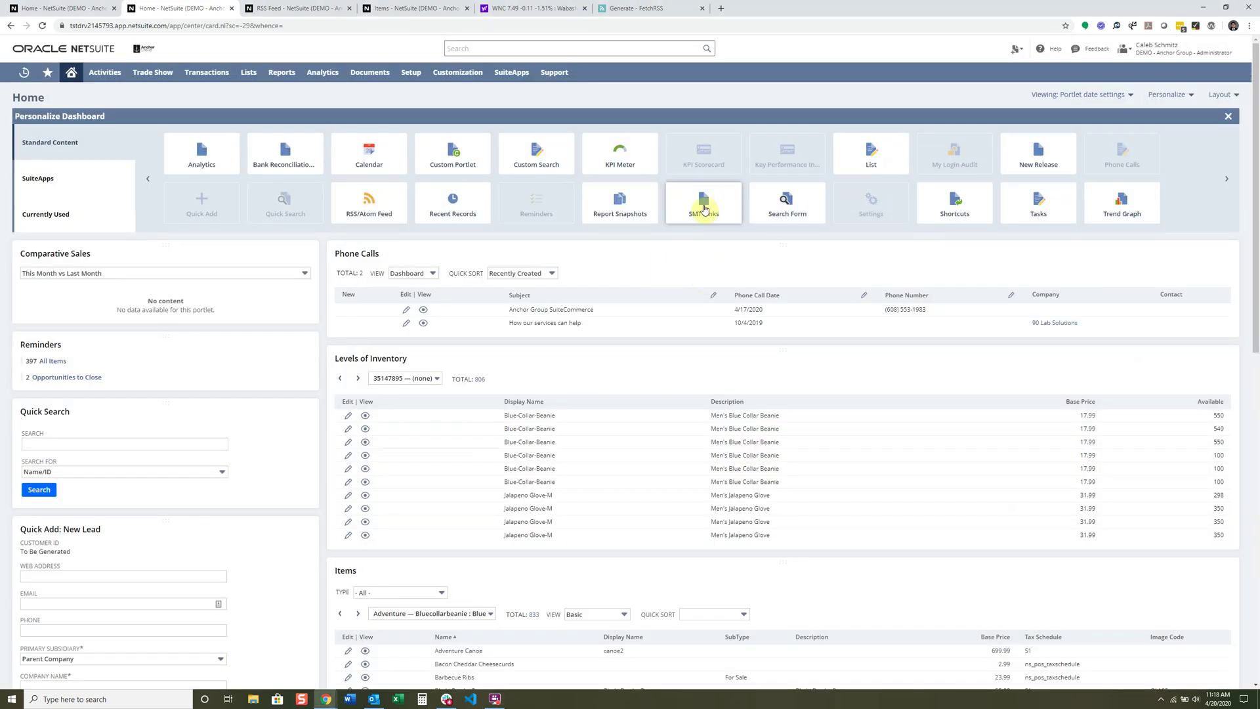
drag(704, 208, 427, 341)
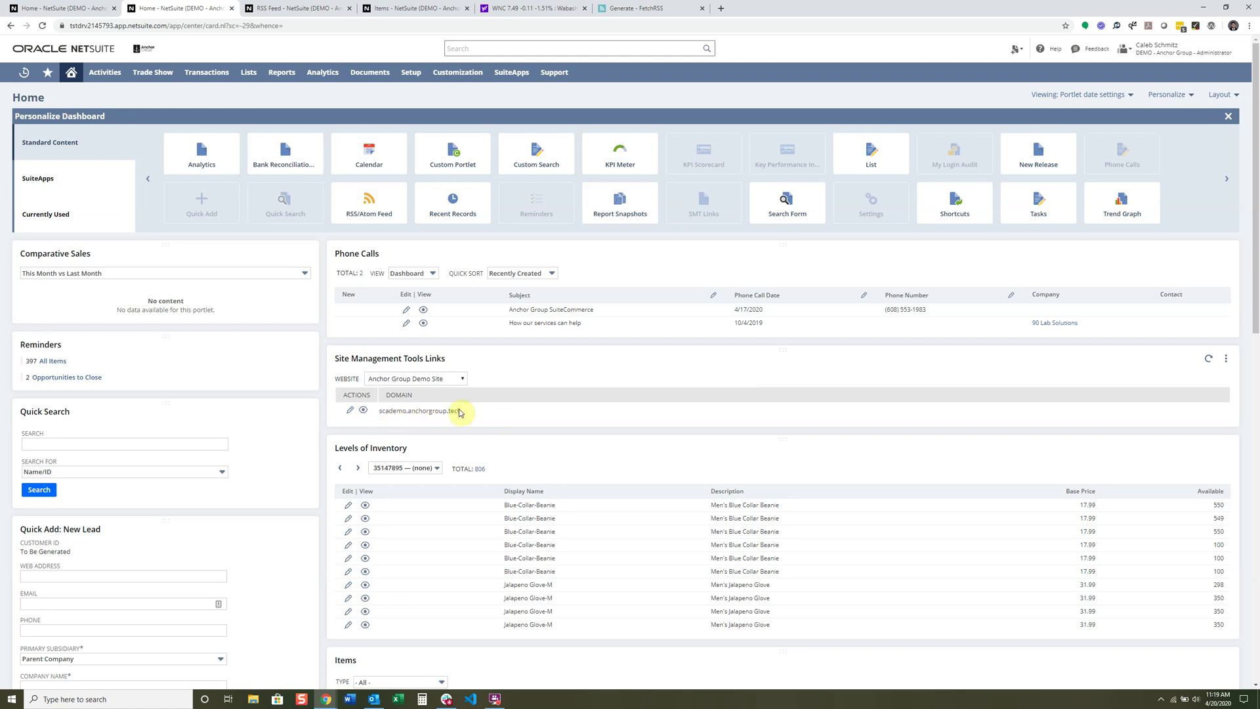
drag(469, 411, 377, 411)
click(402, 413)
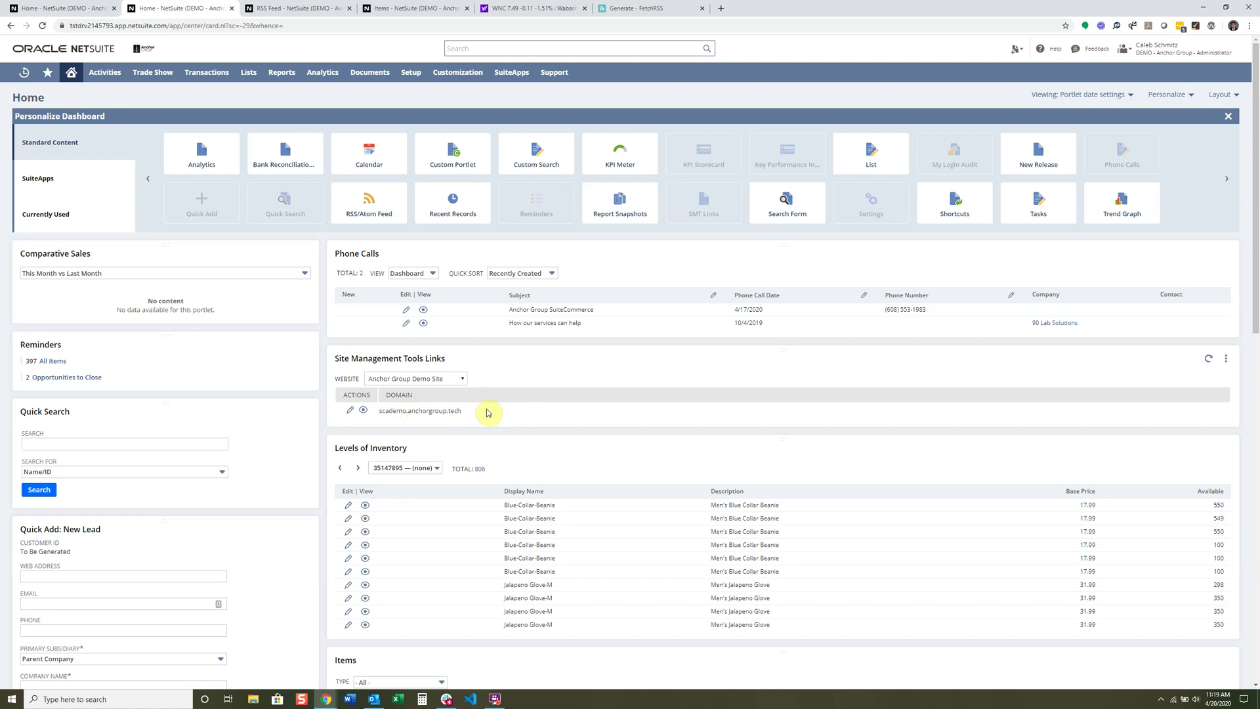
drag(787, 203, 762, 231)
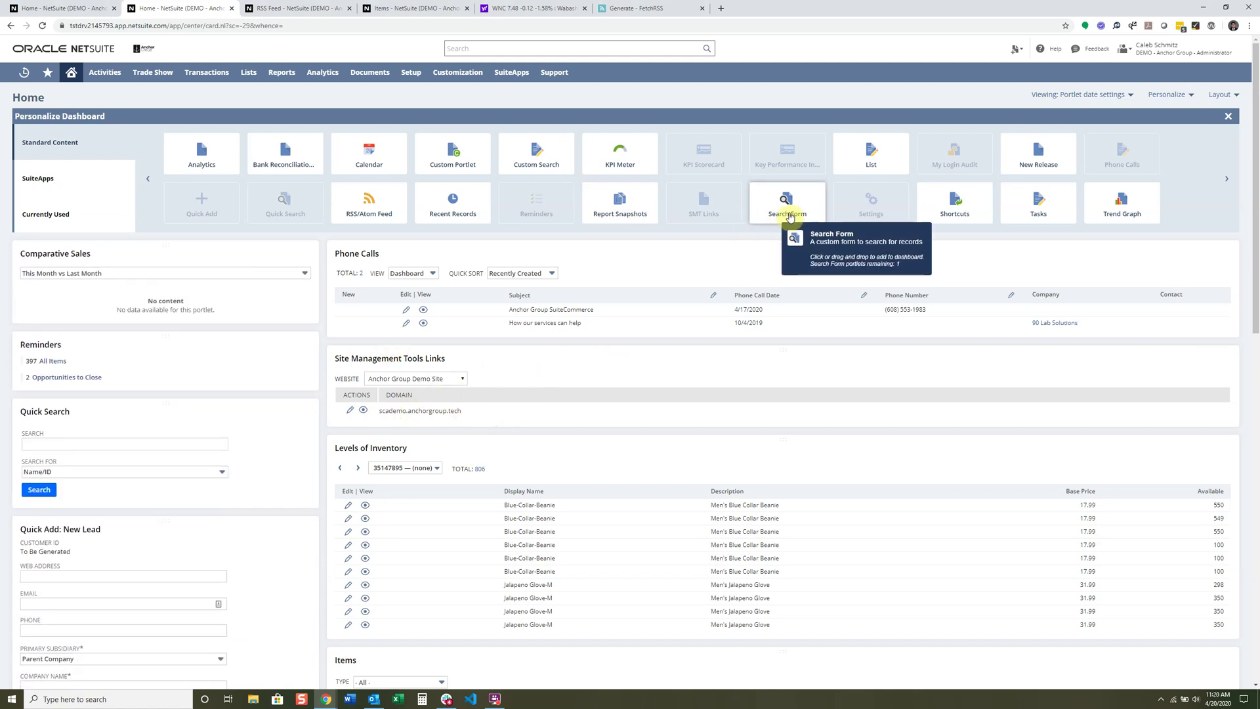
Step: Add a Search Form portlet set to the Custom Item Basic View saved search
drag(799, 213, 293, 256)
click(293, 256)
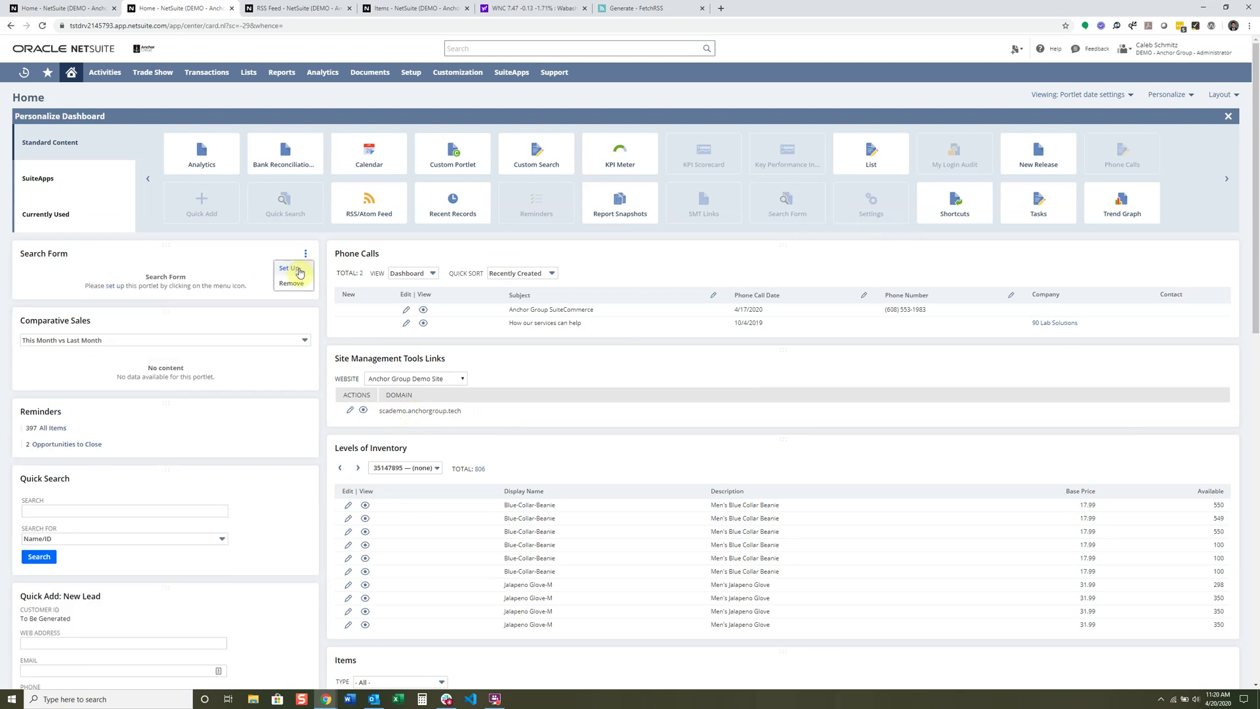
click(293, 269)
click(566, 352)
scroll(611, 404, down, 4)
scroll(615, 410, down, 3)
scroll(659, 183, up, 3)
scroll(602, 197, down, 1)
scroll(588, 192, up, 1)
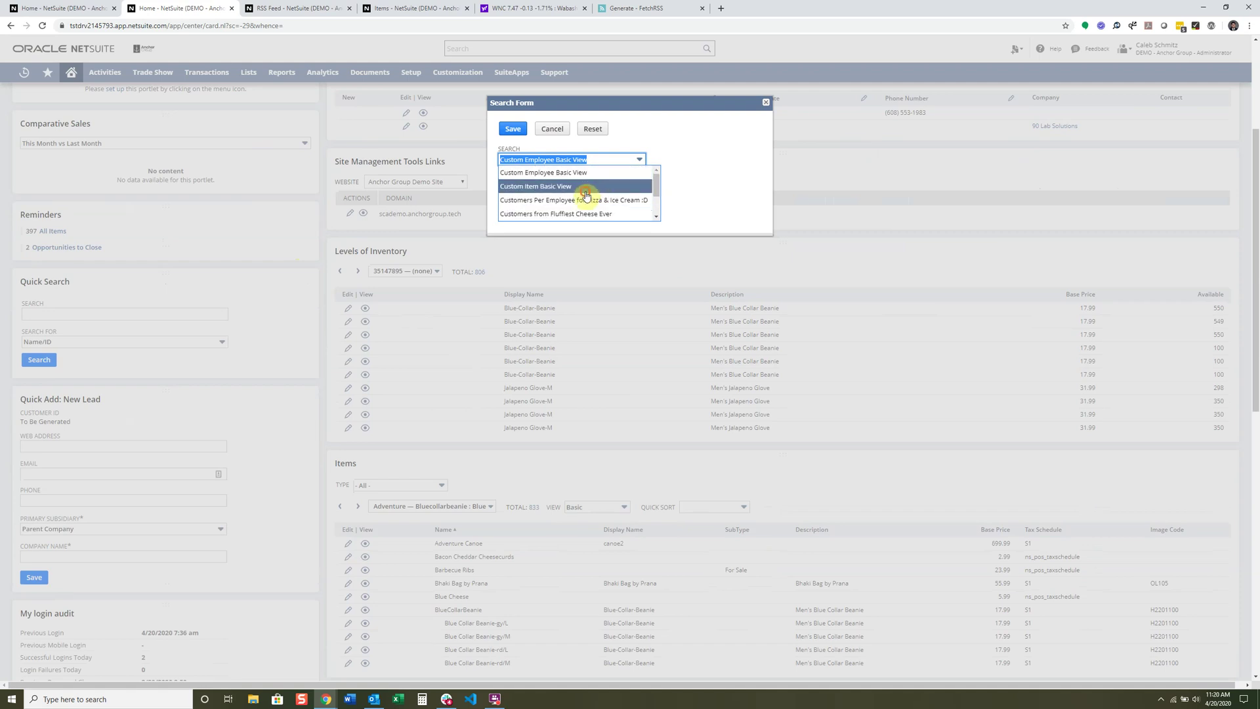
click(586, 193)
scroll(689, 184, up, 3)
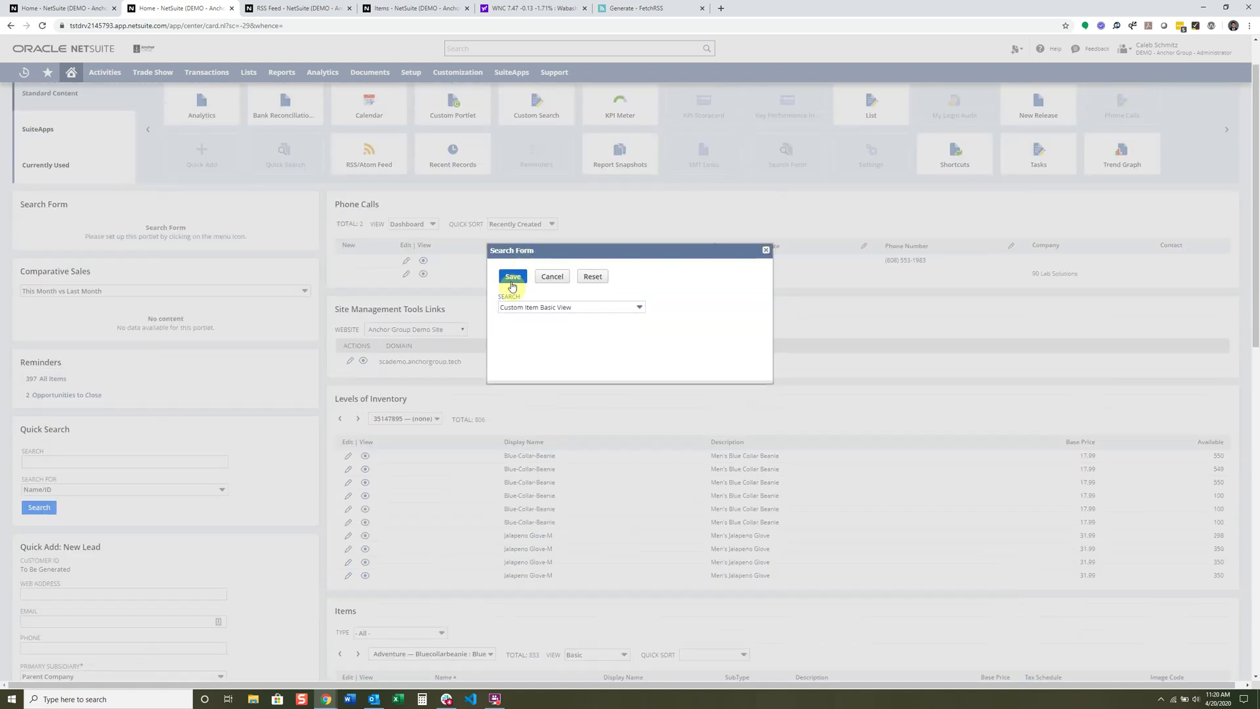
click(513, 276)
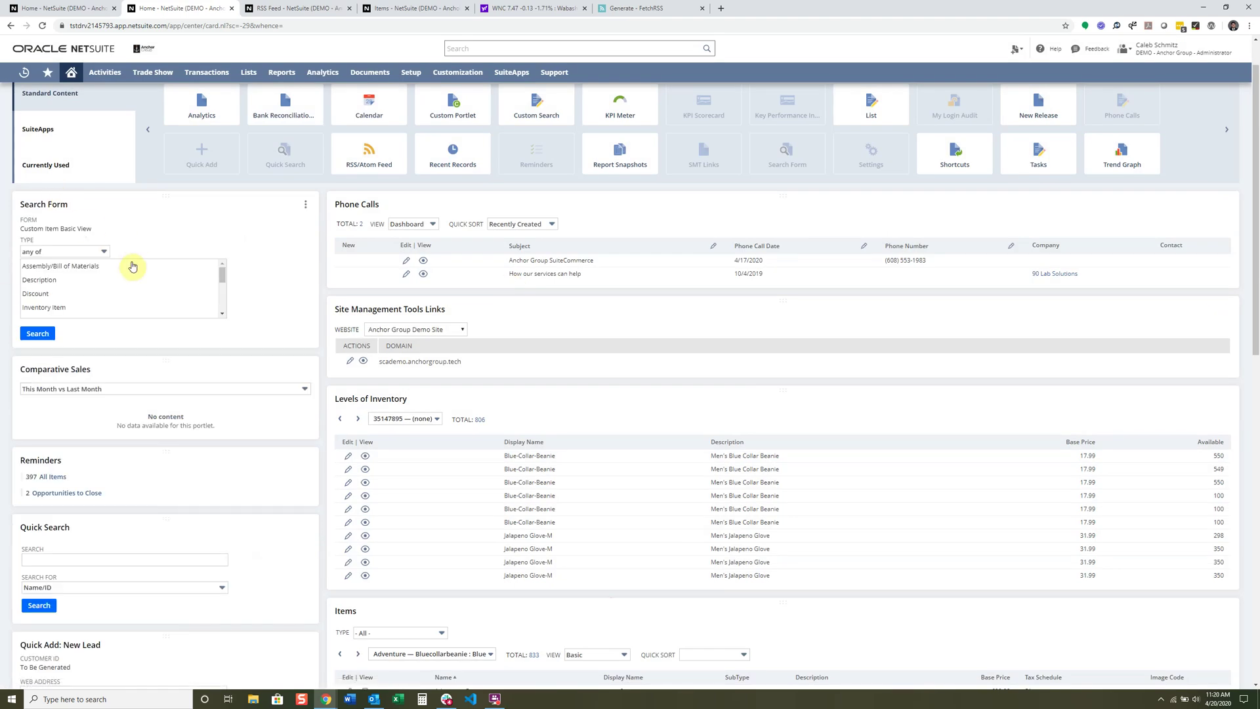
Step: Search for Non-inventory Item items, then return to the Home dashboard
scroll(85, 284, down, 1)
scroll(85, 289, up, 1)
click(65, 308)
click(225, 204)
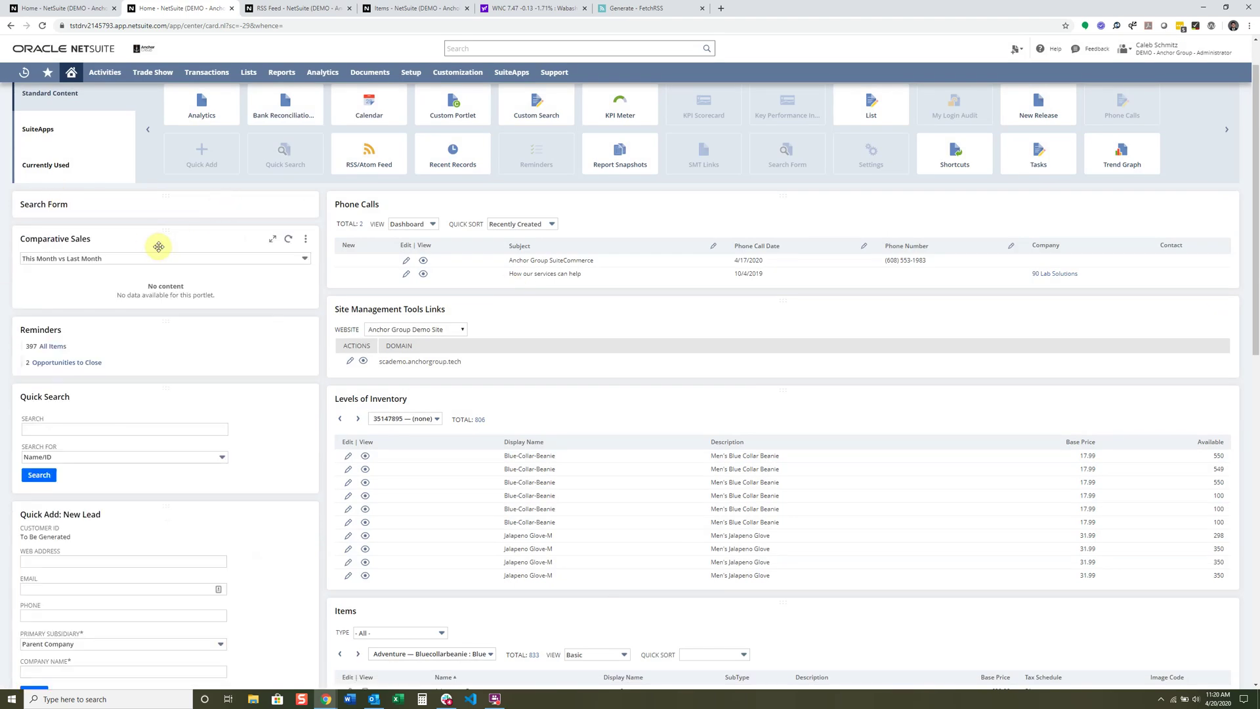
click(306, 239)
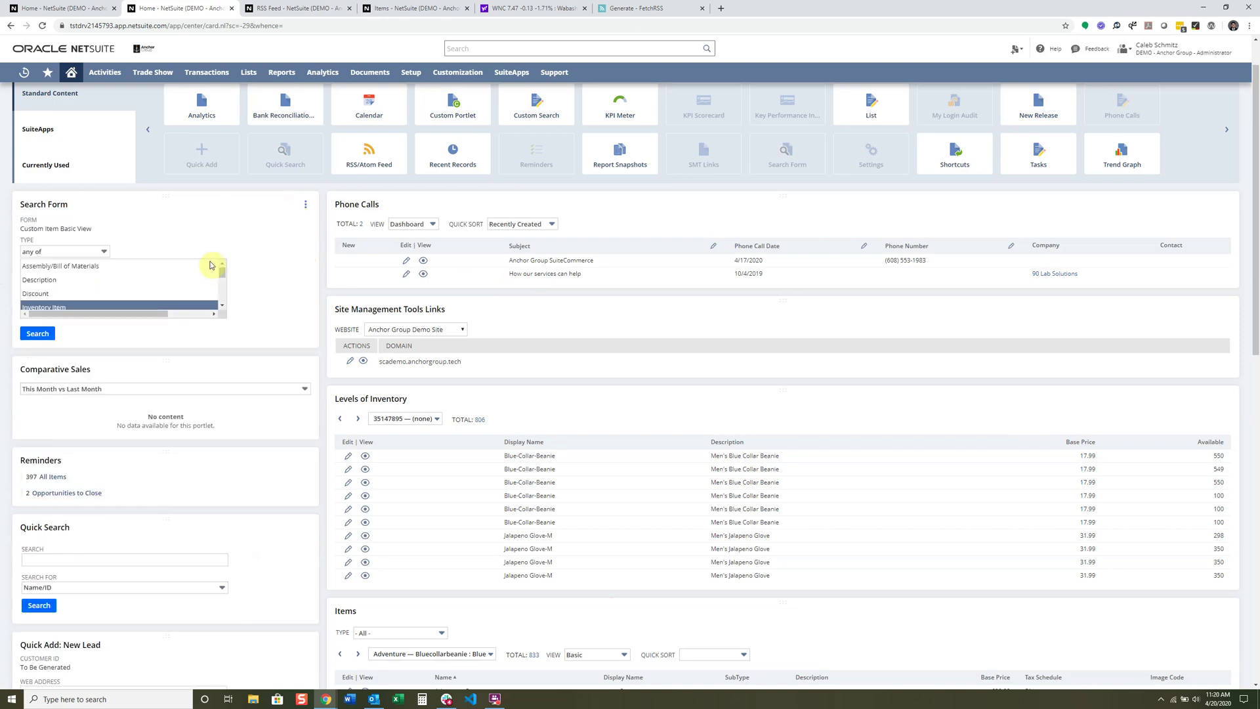
scroll(122, 278, down, 2)
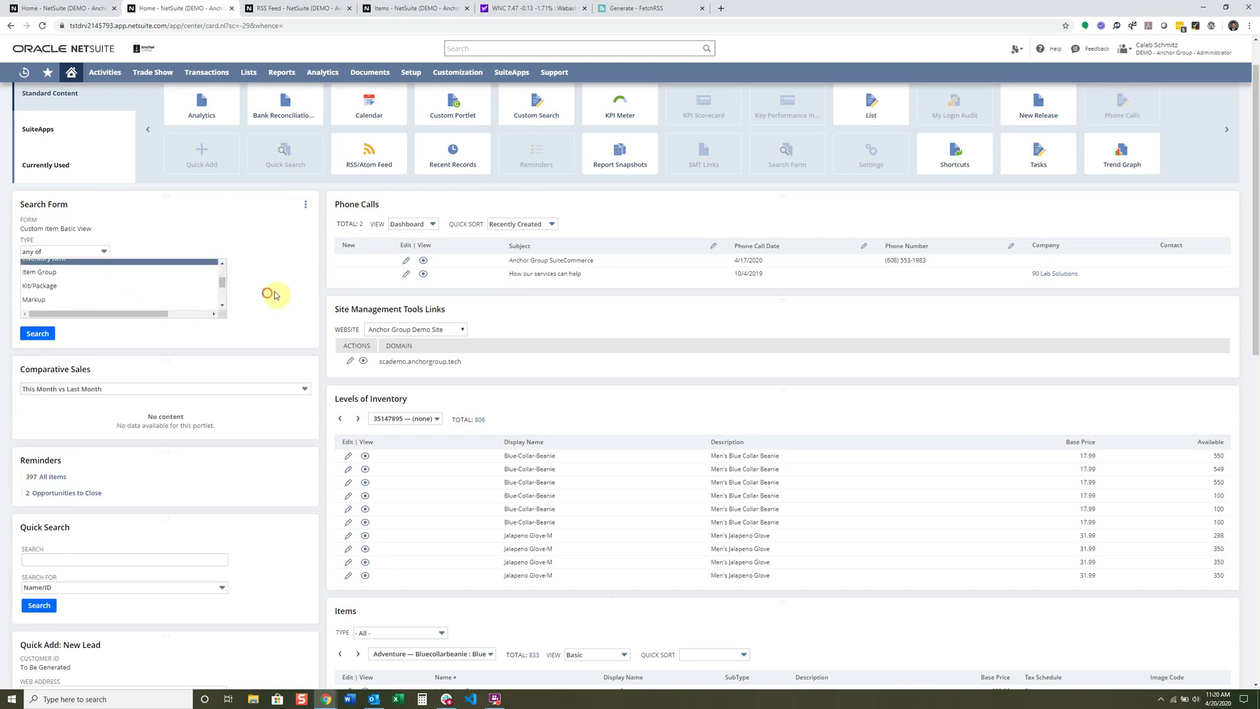
scroll(279, 290, down, 1)
scroll(72, 245, down, 2)
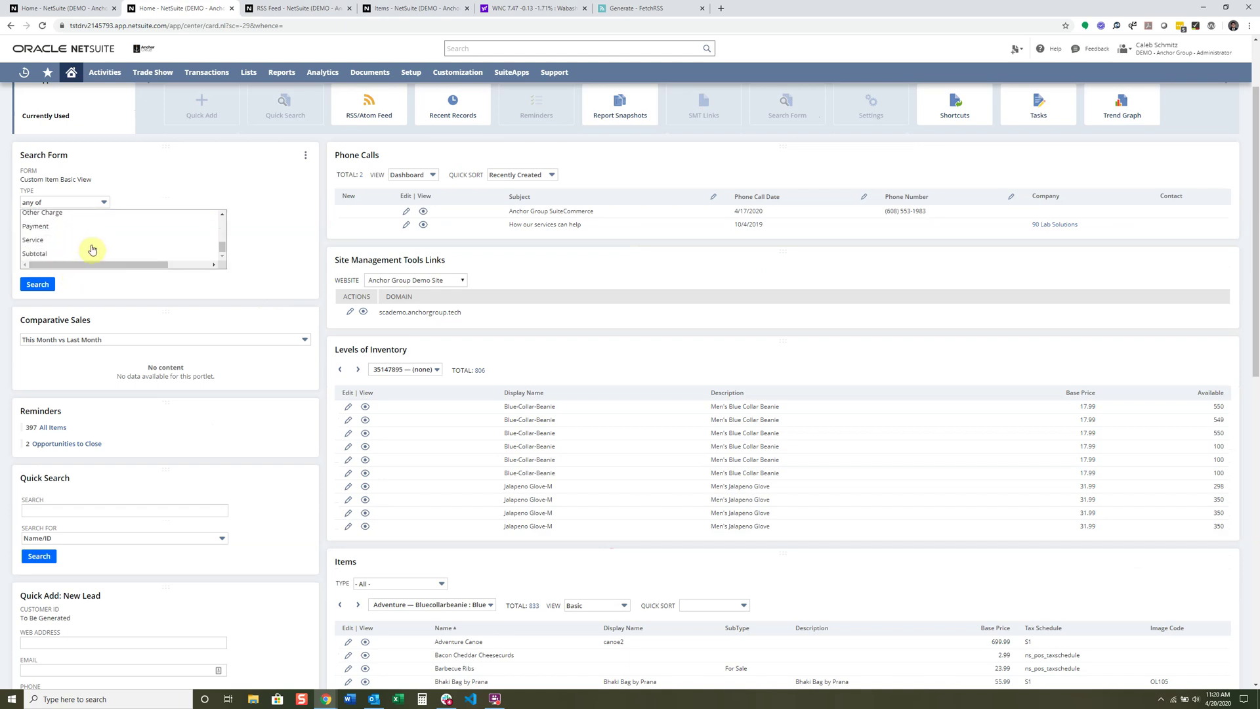
scroll(89, 246, up, 2)
click(73, 248)
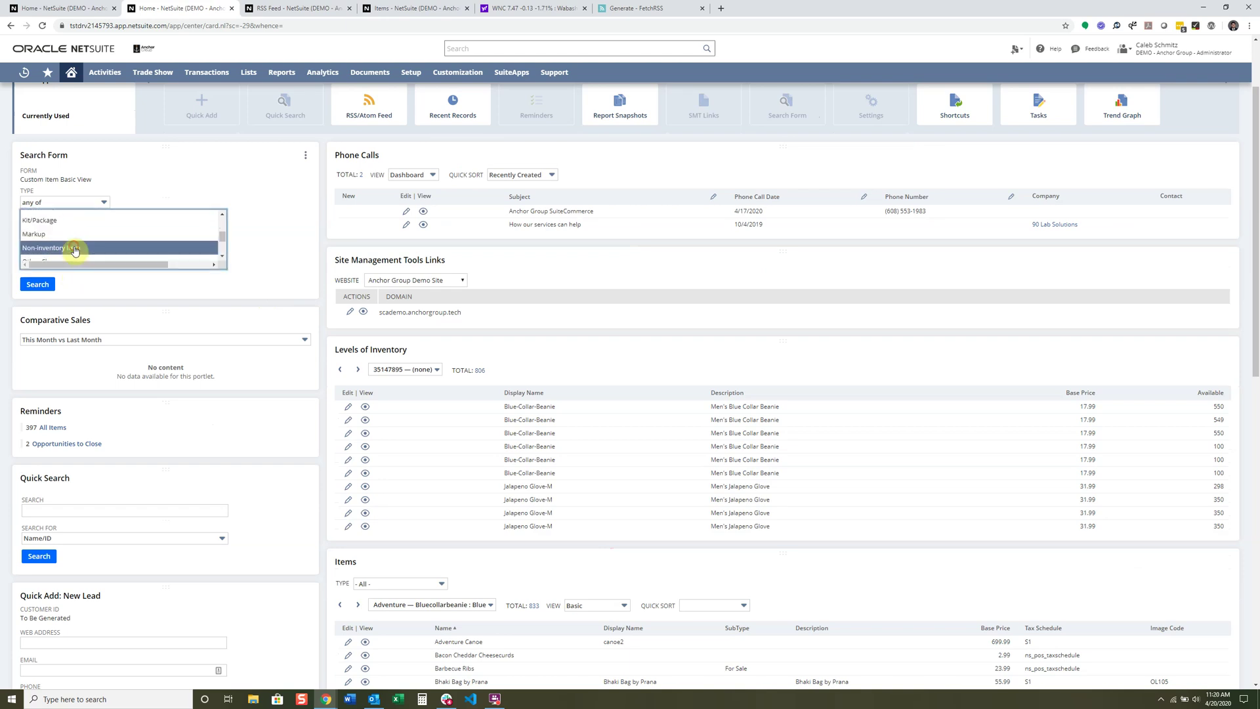
scroll(144, 240, up, 2)
scroll(145, 237, down, 2)
click(93, 248)
click(38, 284)
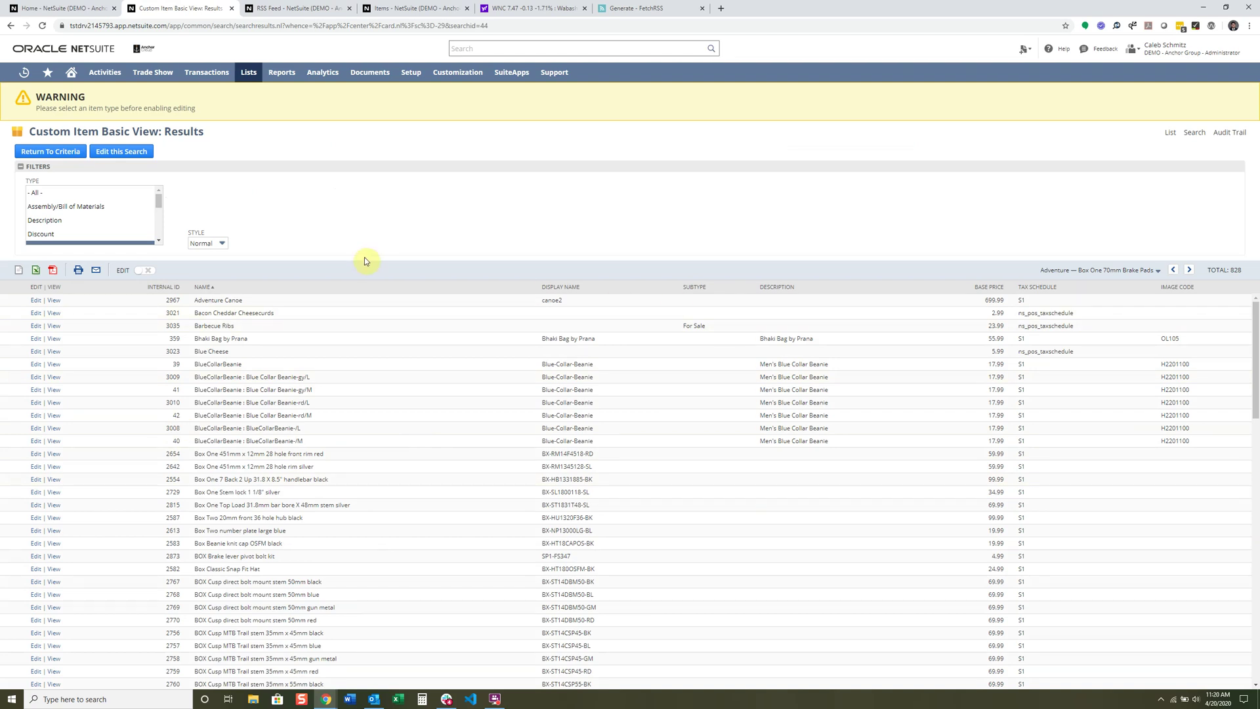
key(alt+Left)
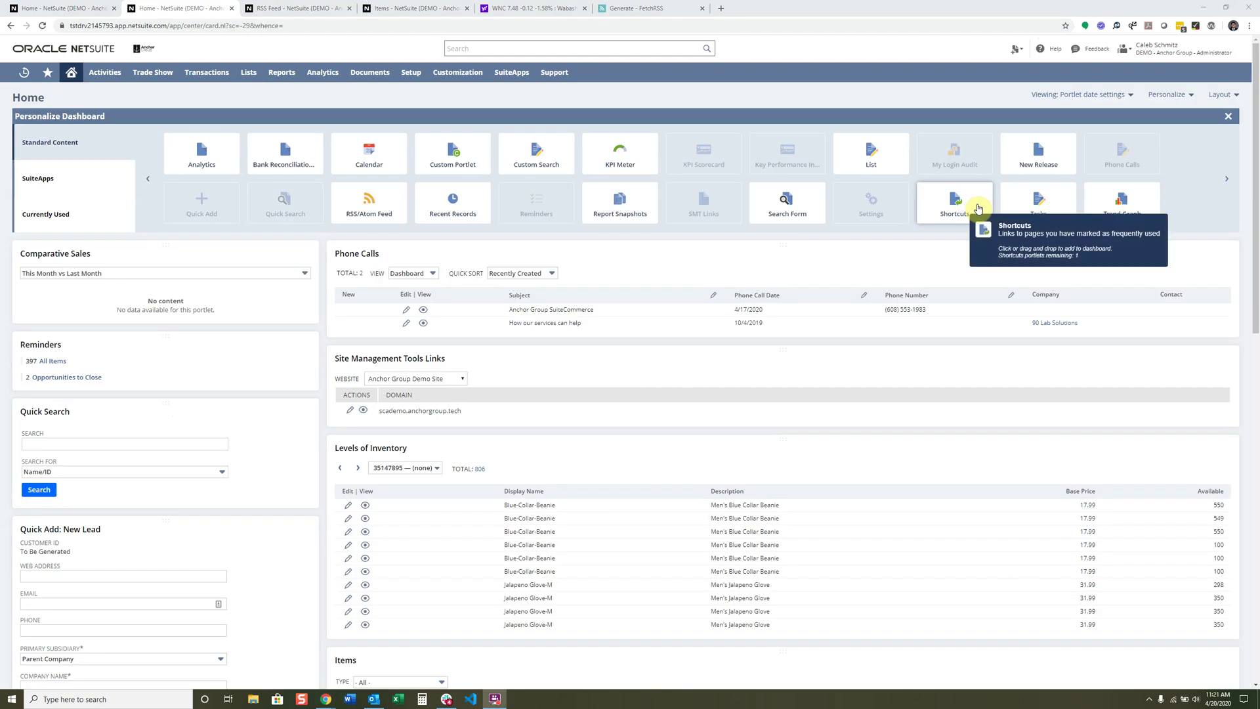
Step: Add a Shortcuts portlet with Scripts and a Tasks portlet listing two call tasks
click(977, 208)
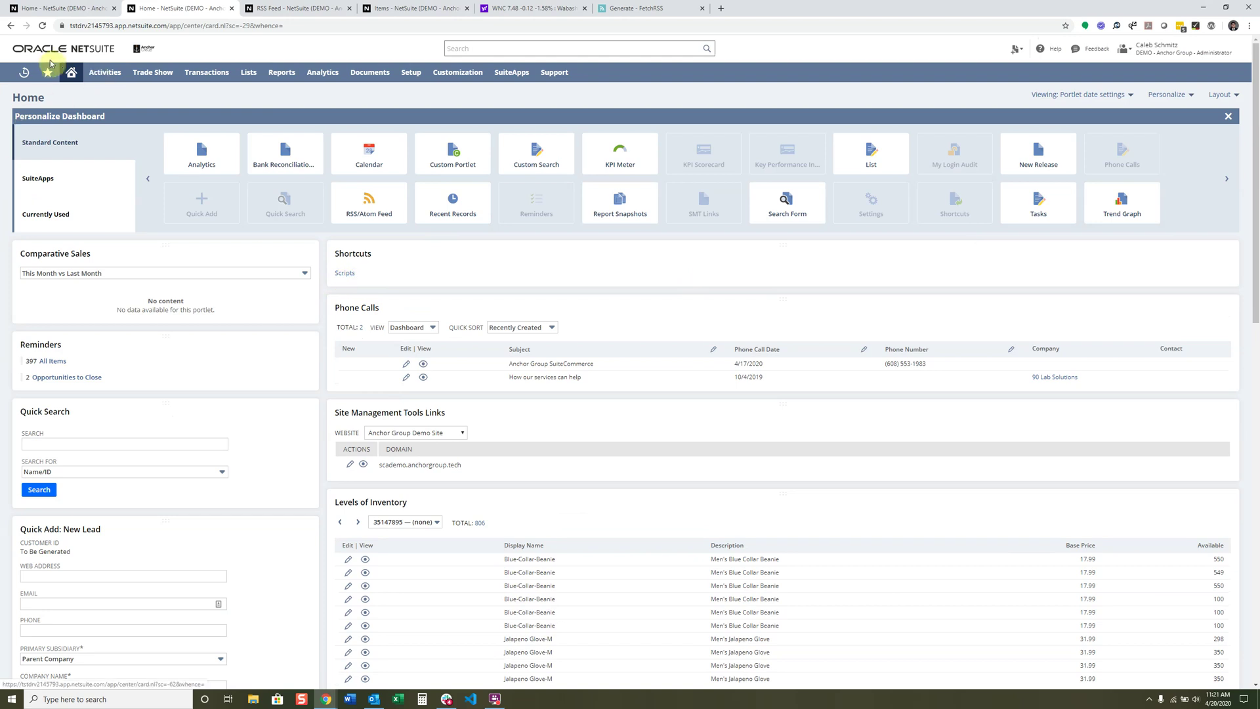
mouse_move(47, 74)
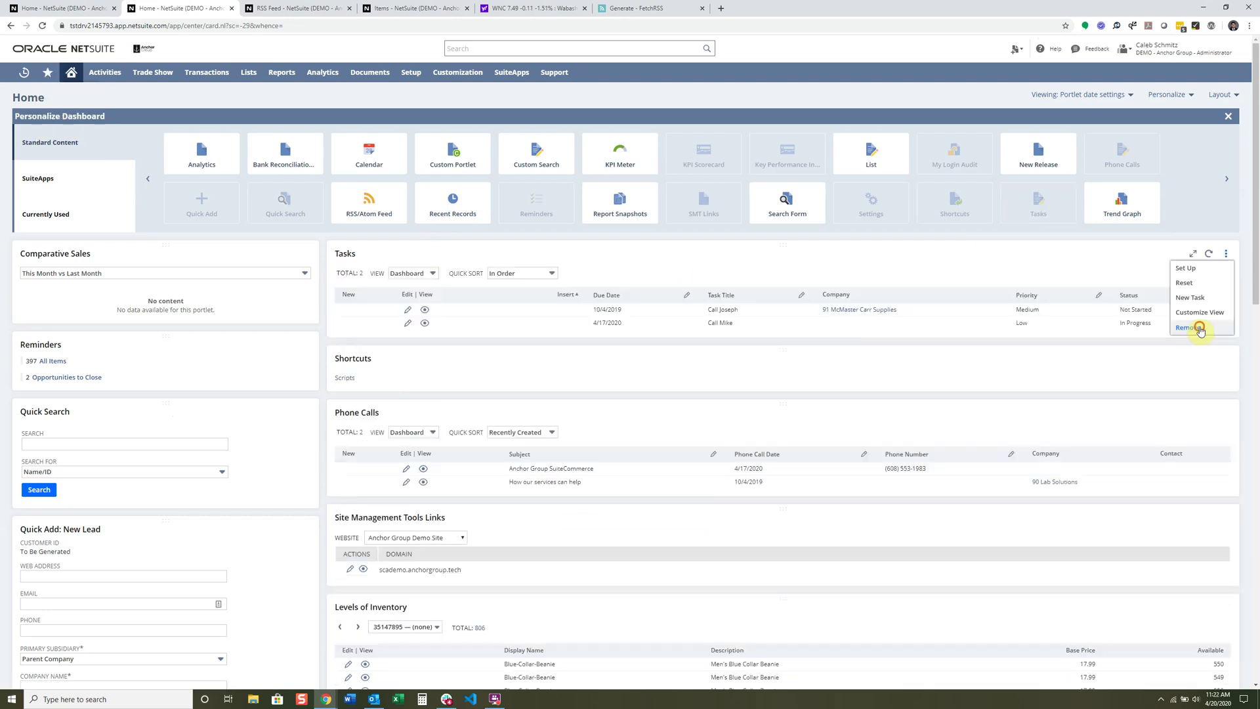
click(1195, 326)
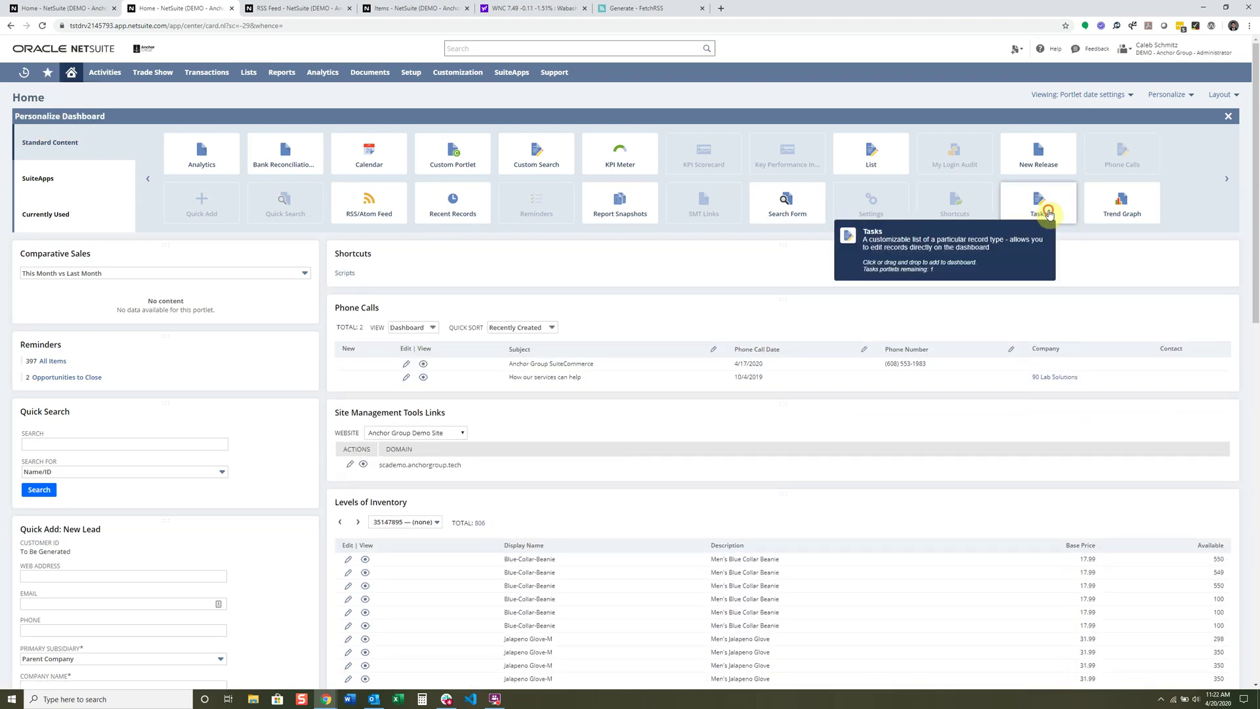
click(1049, 214)
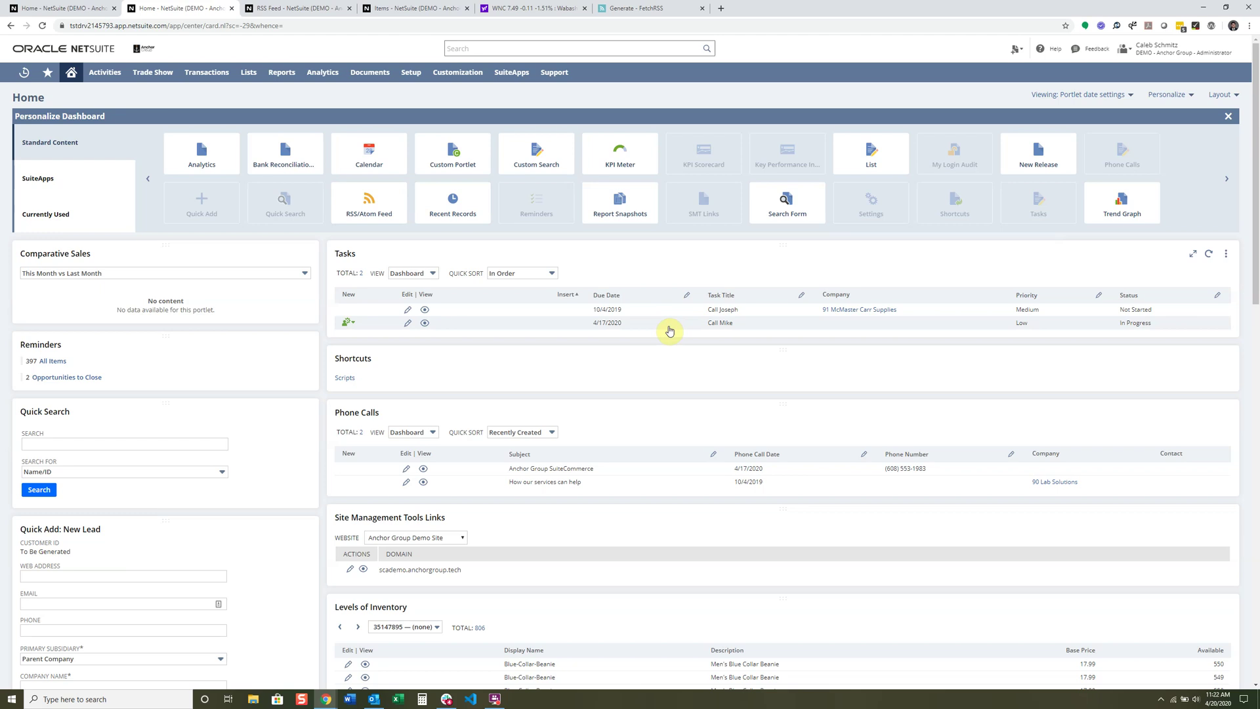
mouse_move(117, 73)
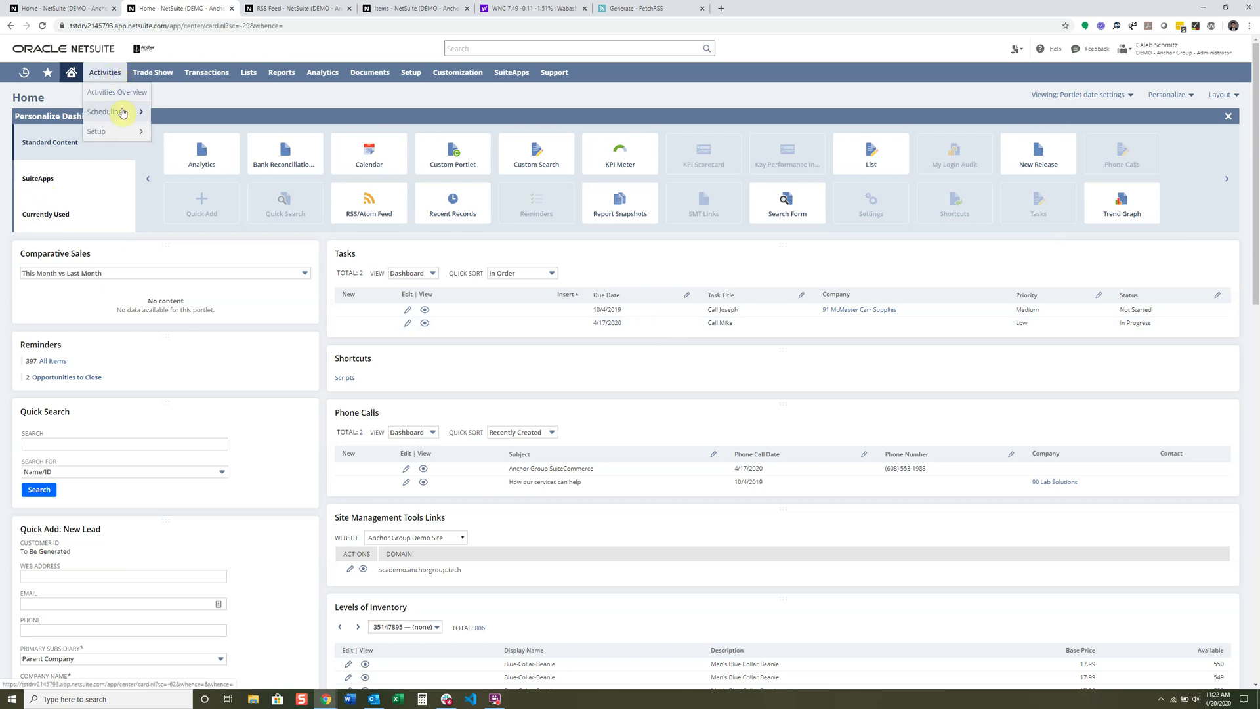
mouse_move(122, 113)
mouse_move(175, 132)
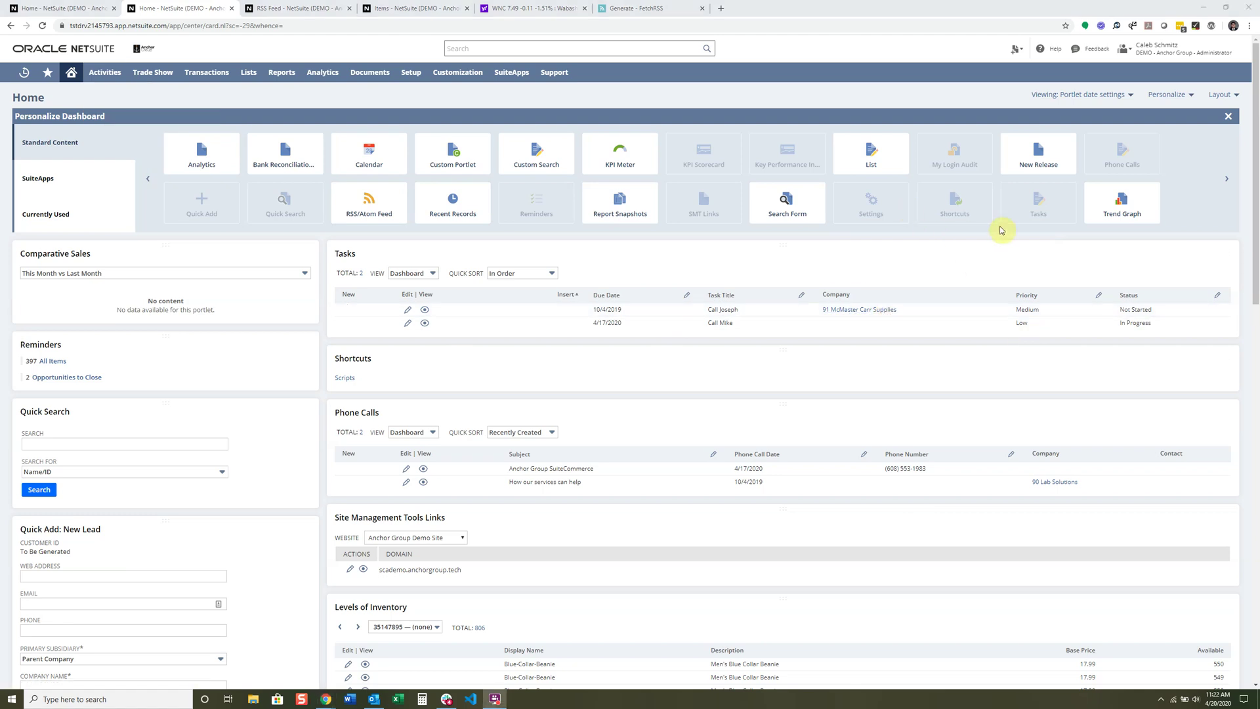
mouse_move(1138, 219)
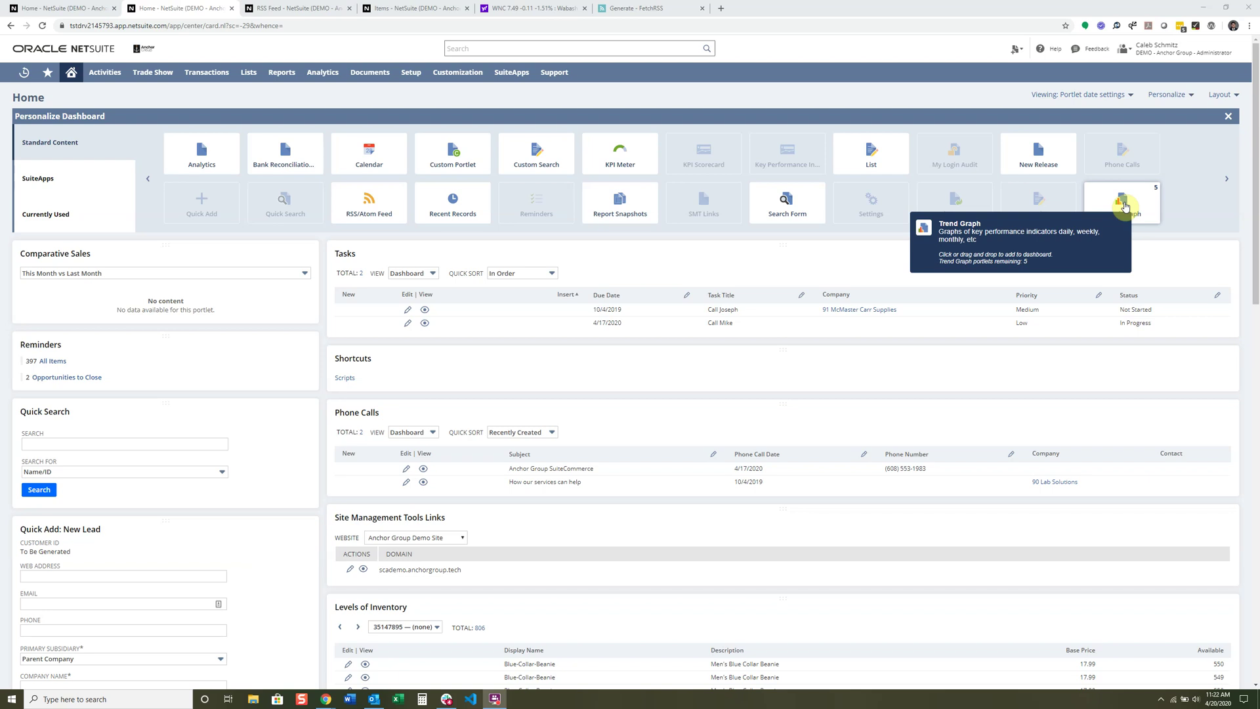
Step: Add a Trend Graph portlet and review its setup: My Example, Area chart, Sales KPI, Weekly
click(1125, 207)
click(1225, 255)
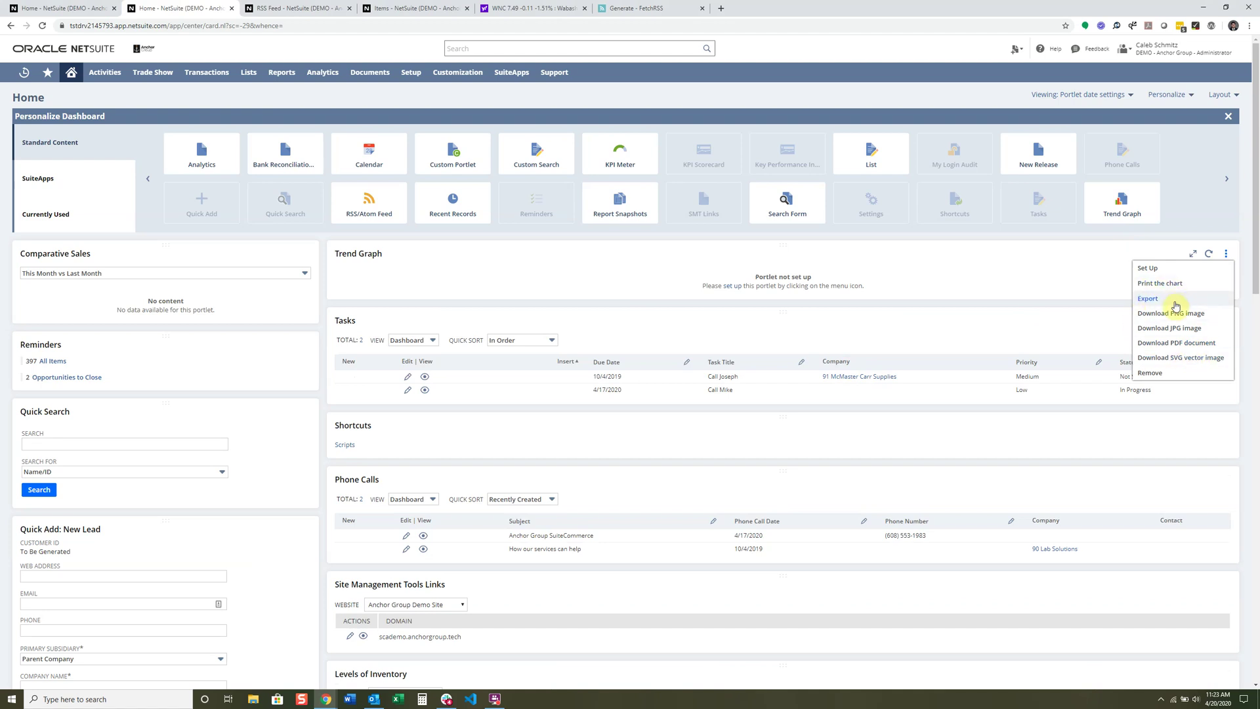
click(1153, 269)
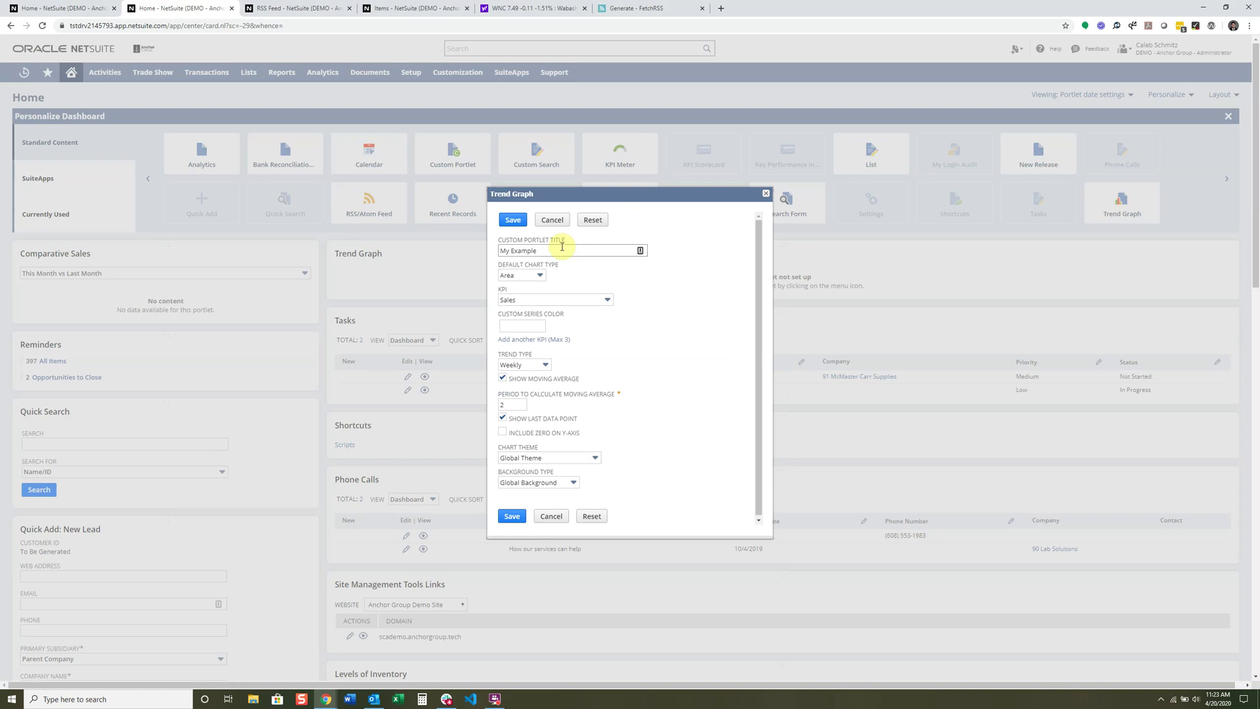
click(694, 285)
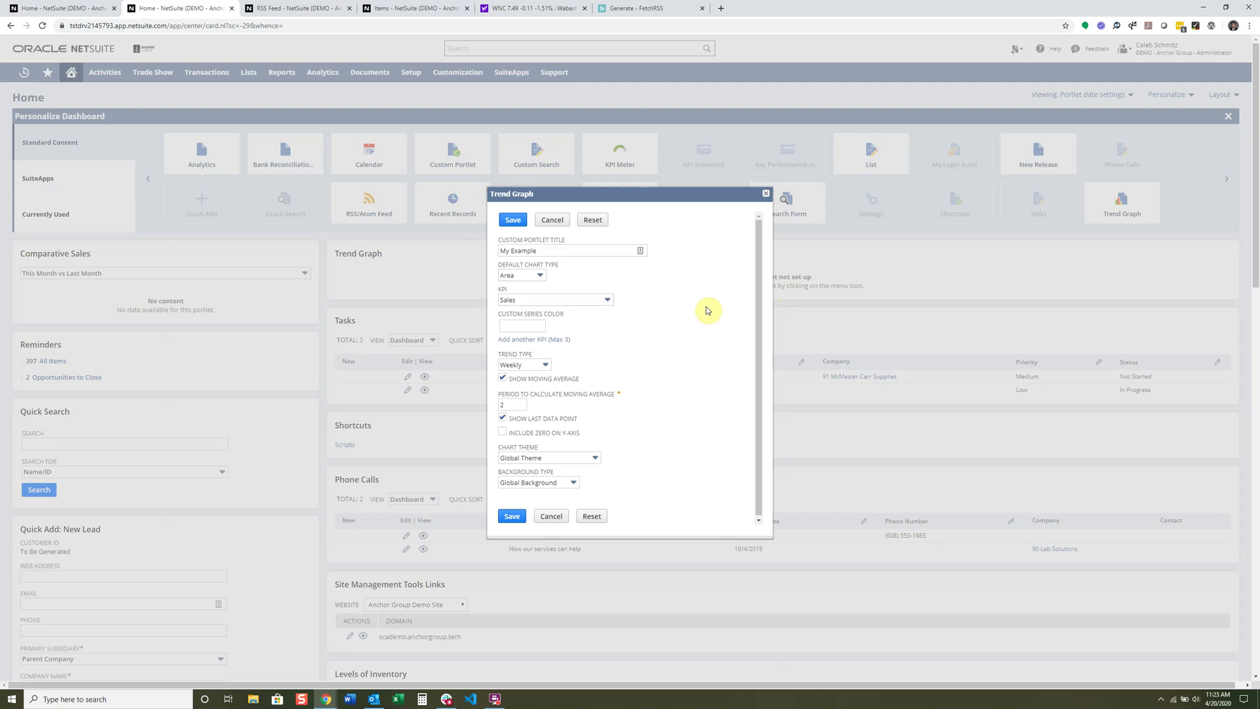
scroll(623, 341, down, 1)
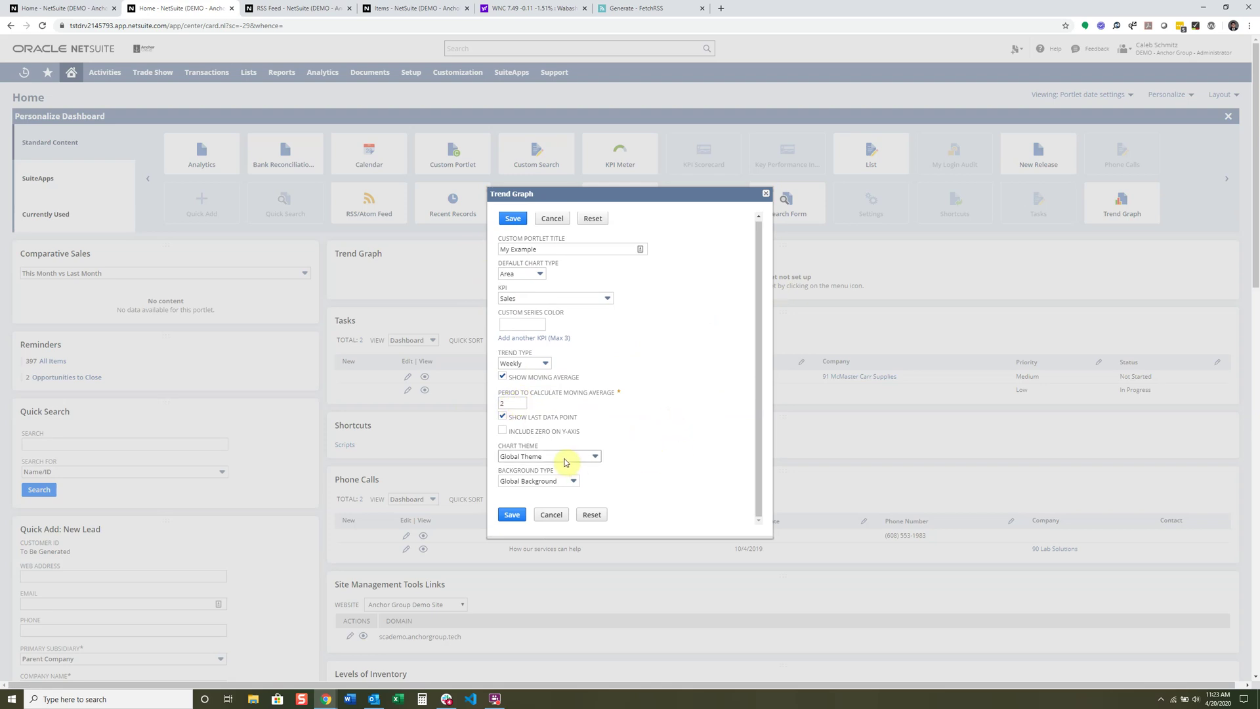
scroll(670, 436, down, 2)
scroll(669, 436, down, 1)
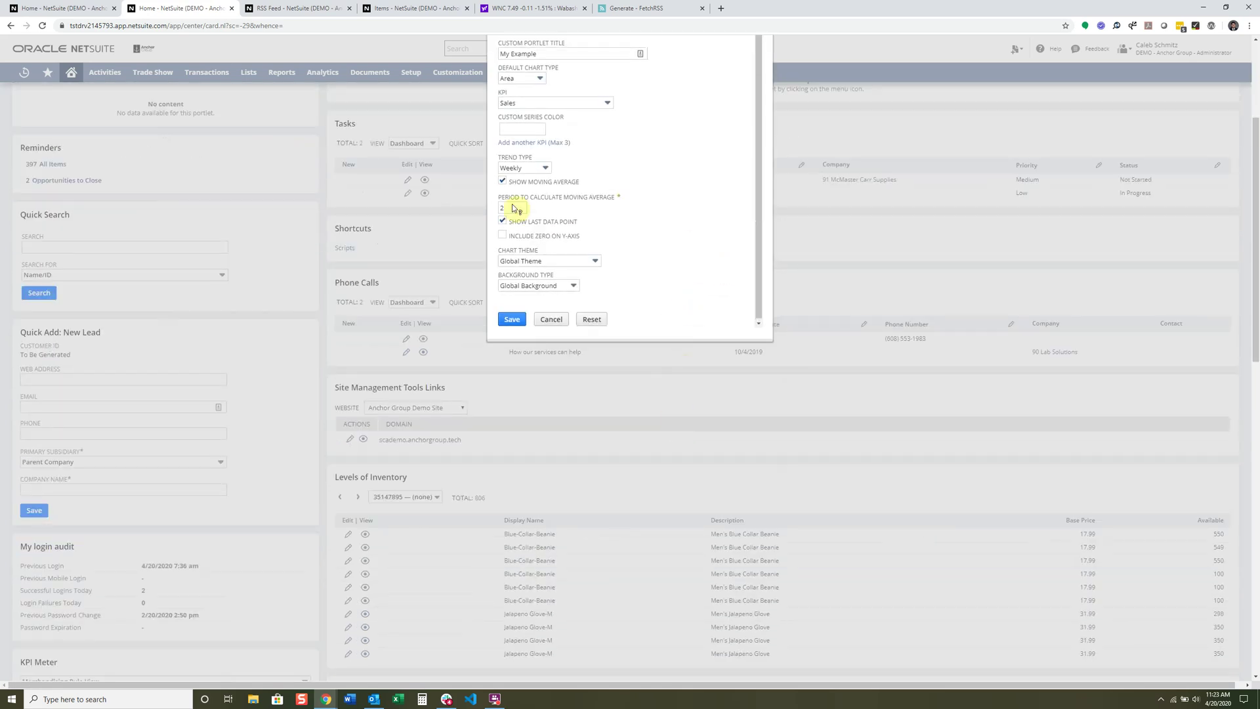
scroll(864, 245, up, 3)
Step: Save My Example, preview line, bar and column charts, then show it as Area by Yearly
click(514, 521)
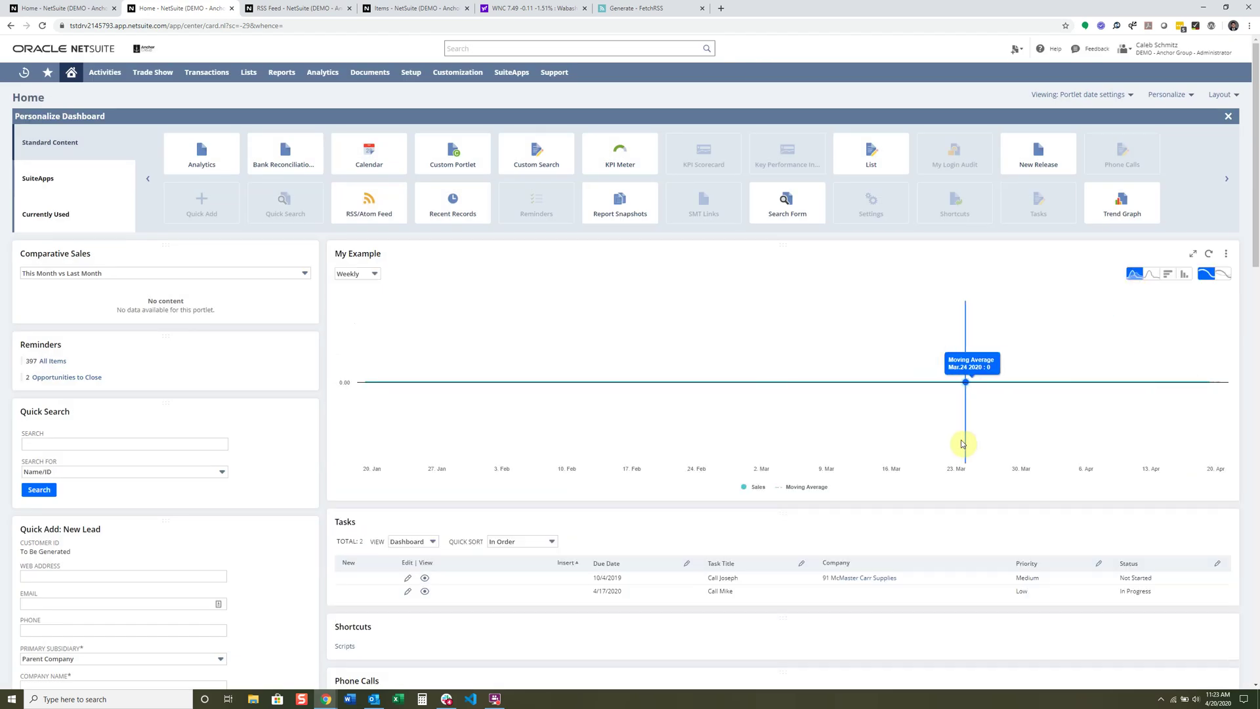
click(1152, 274)
click(1171, 278)
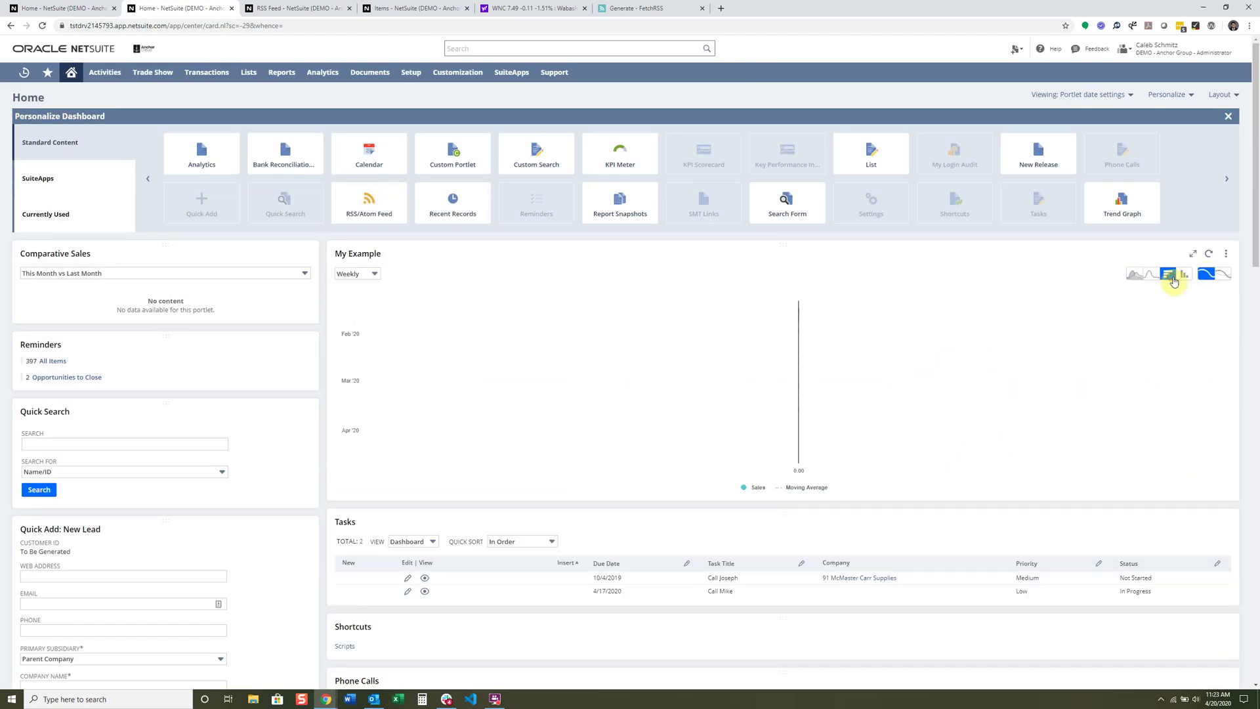
click(1185, 273)
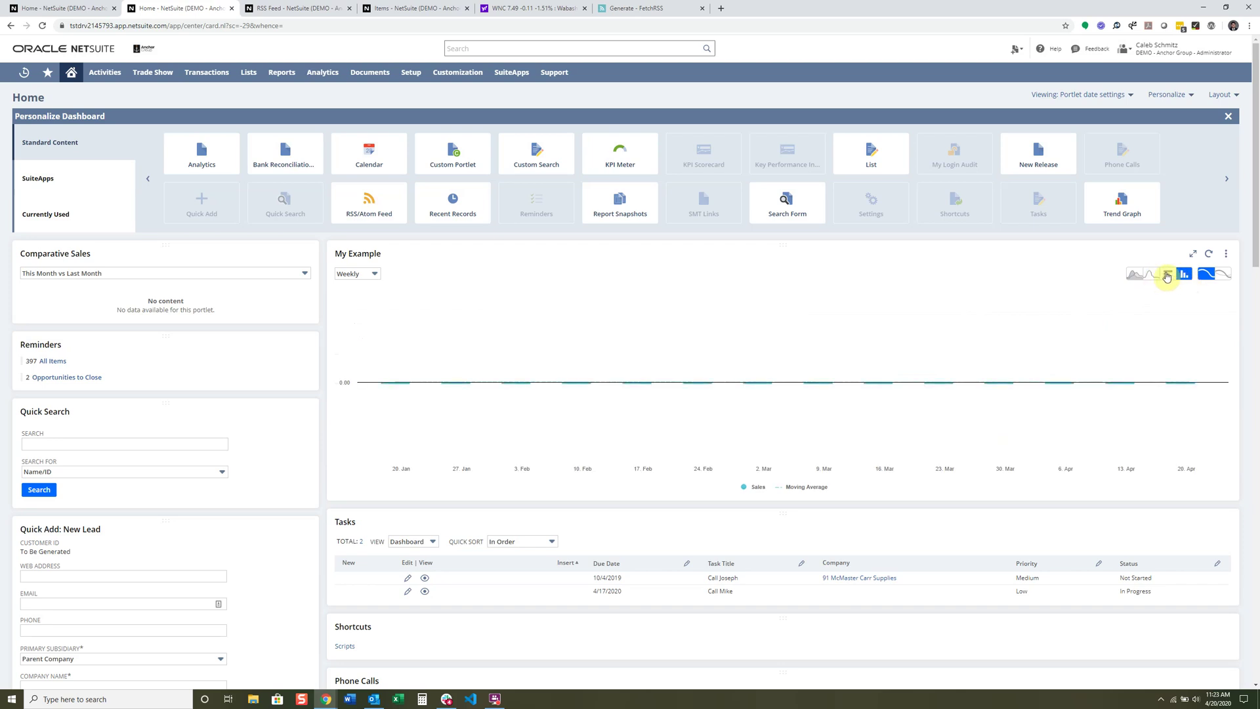
click(1132, 274)
click(365, 274)
click(359, 342)
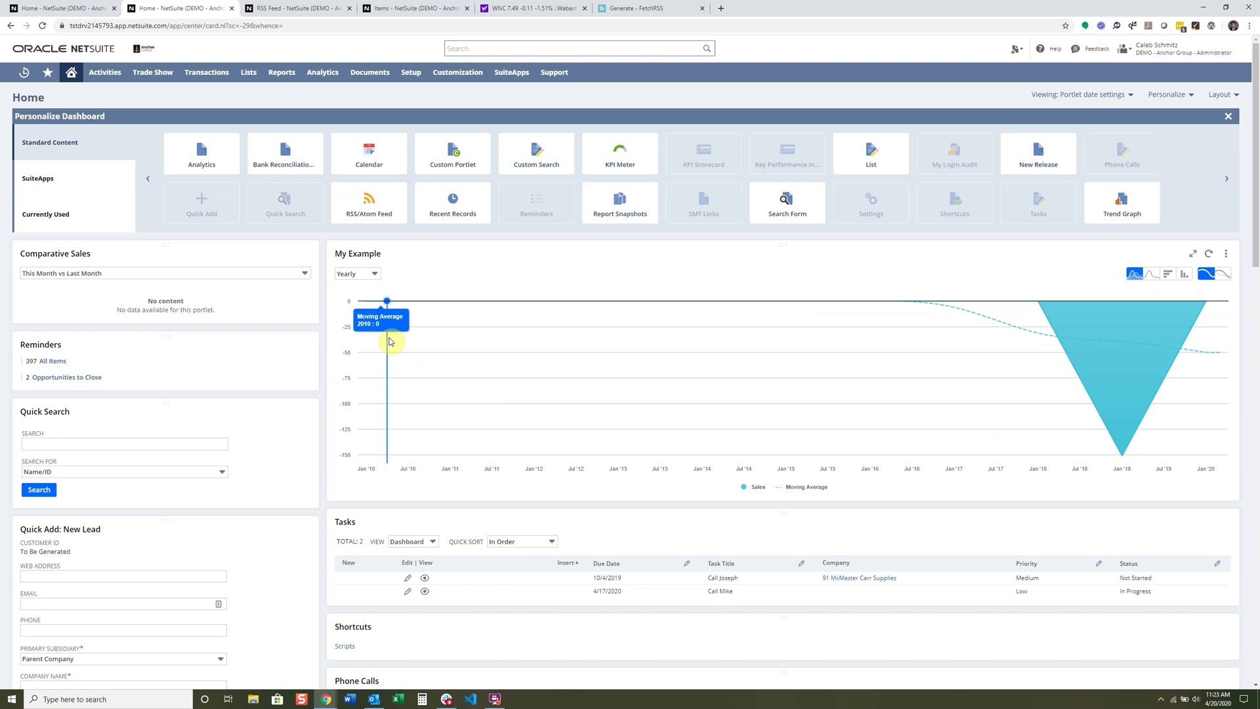